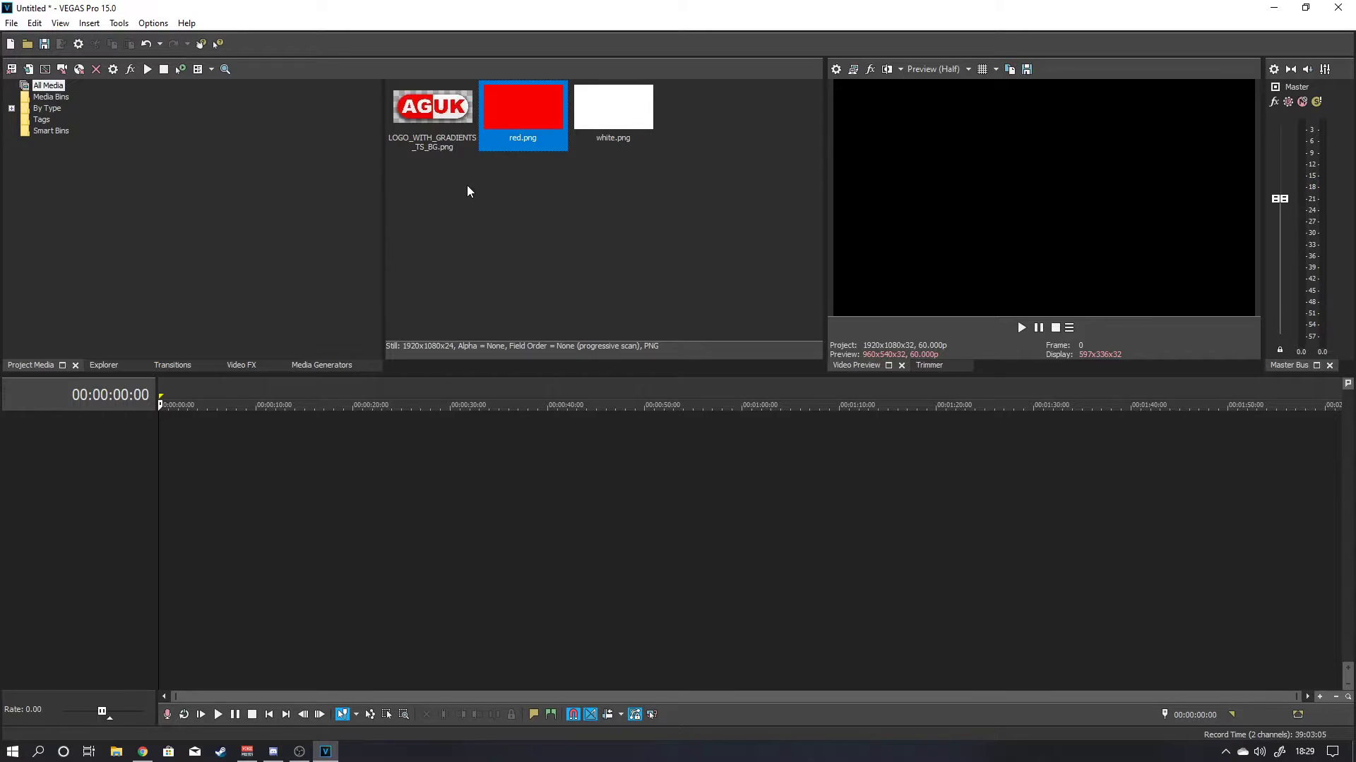
Place the AGUK logo, white.png and red.png on video tracks 1, 2 and 3.
drag(435, 107, 264, 442)
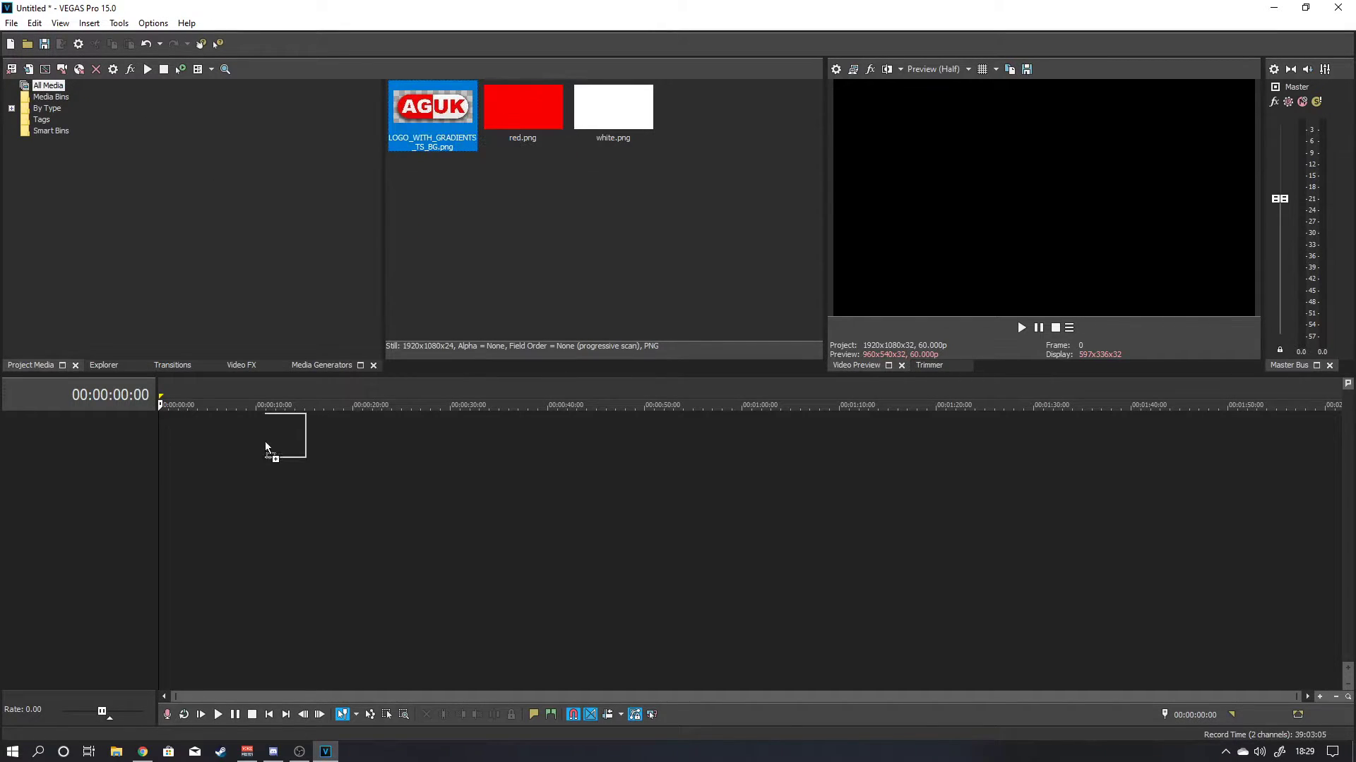
drag(171, 436, 168, 440)
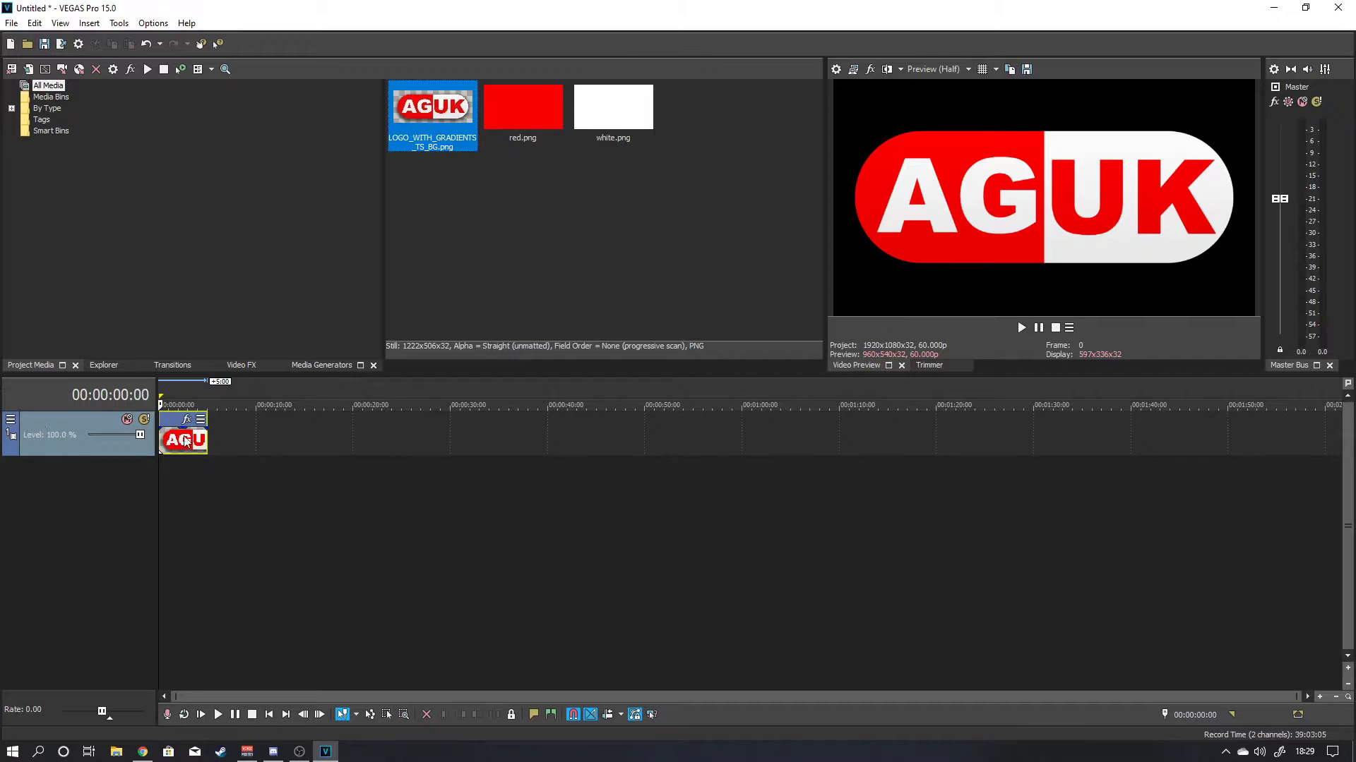
drag(613, 110, 163, 490)
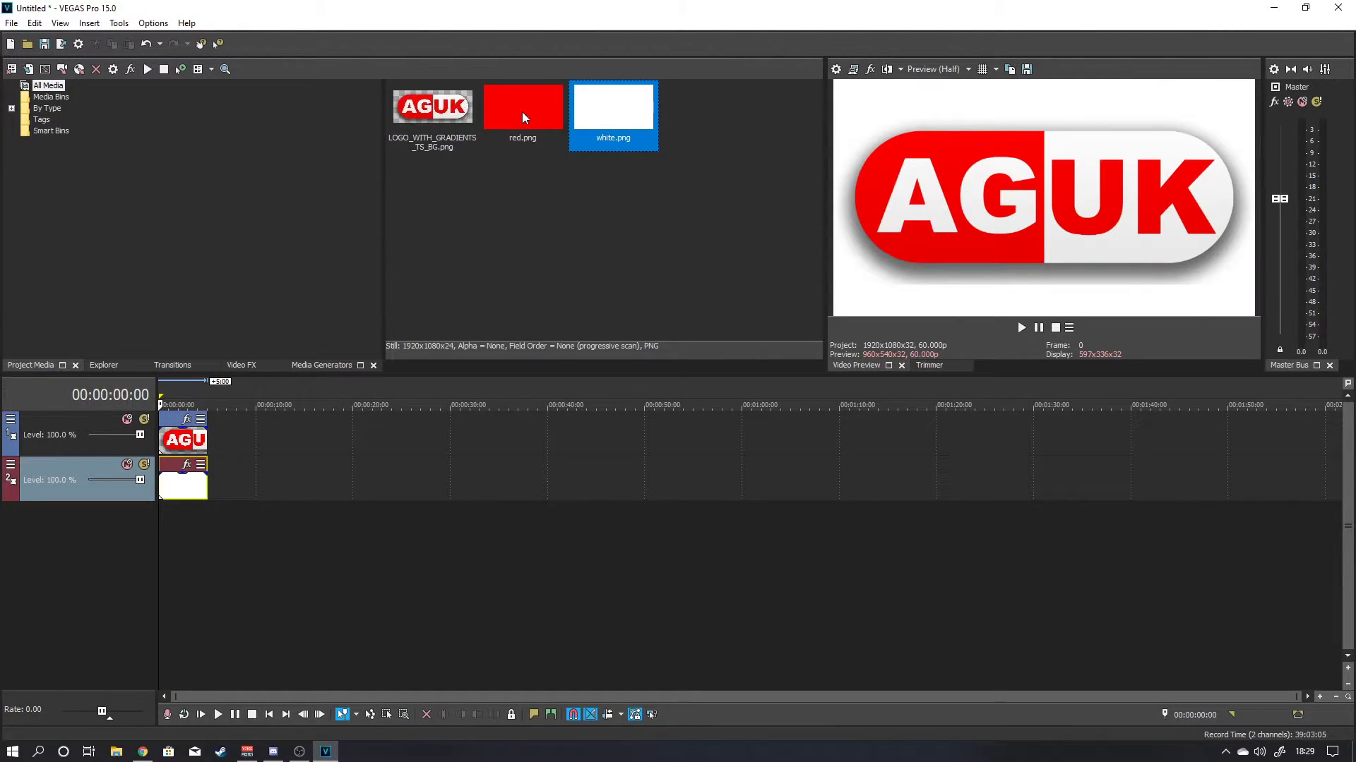
drag(522, 112, 151, 574)
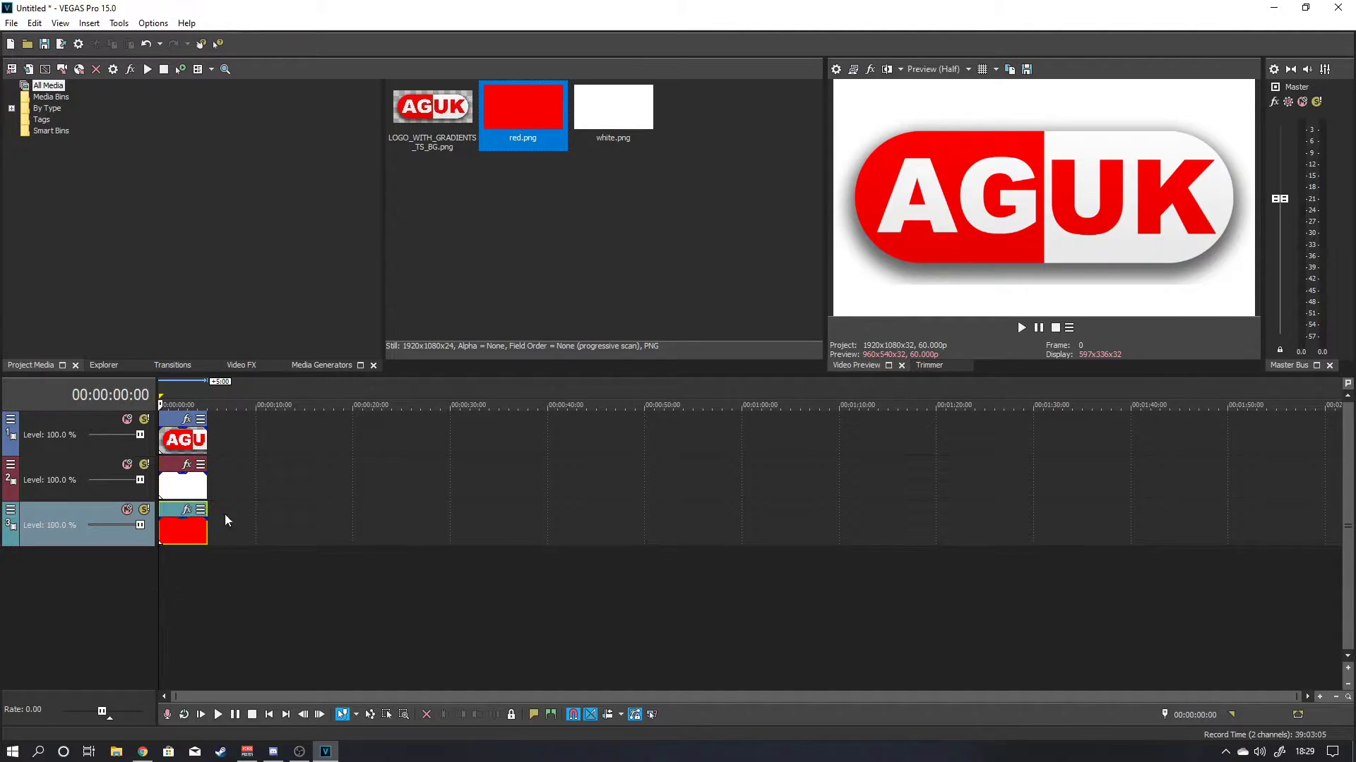
Trim the logo, white and red clips to the same length of about three seconds.
scroll(223, 488, up, 8)
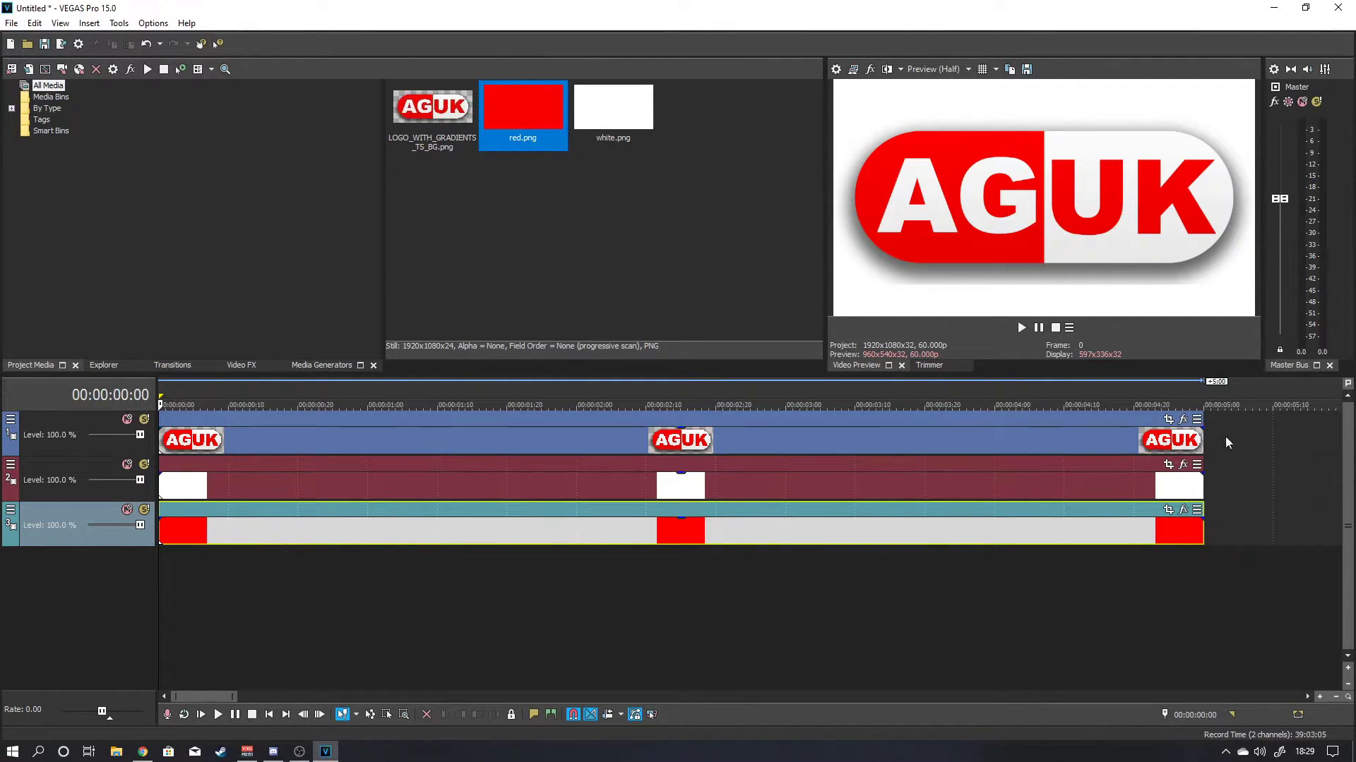
drag(1203, 426, 774, 478)
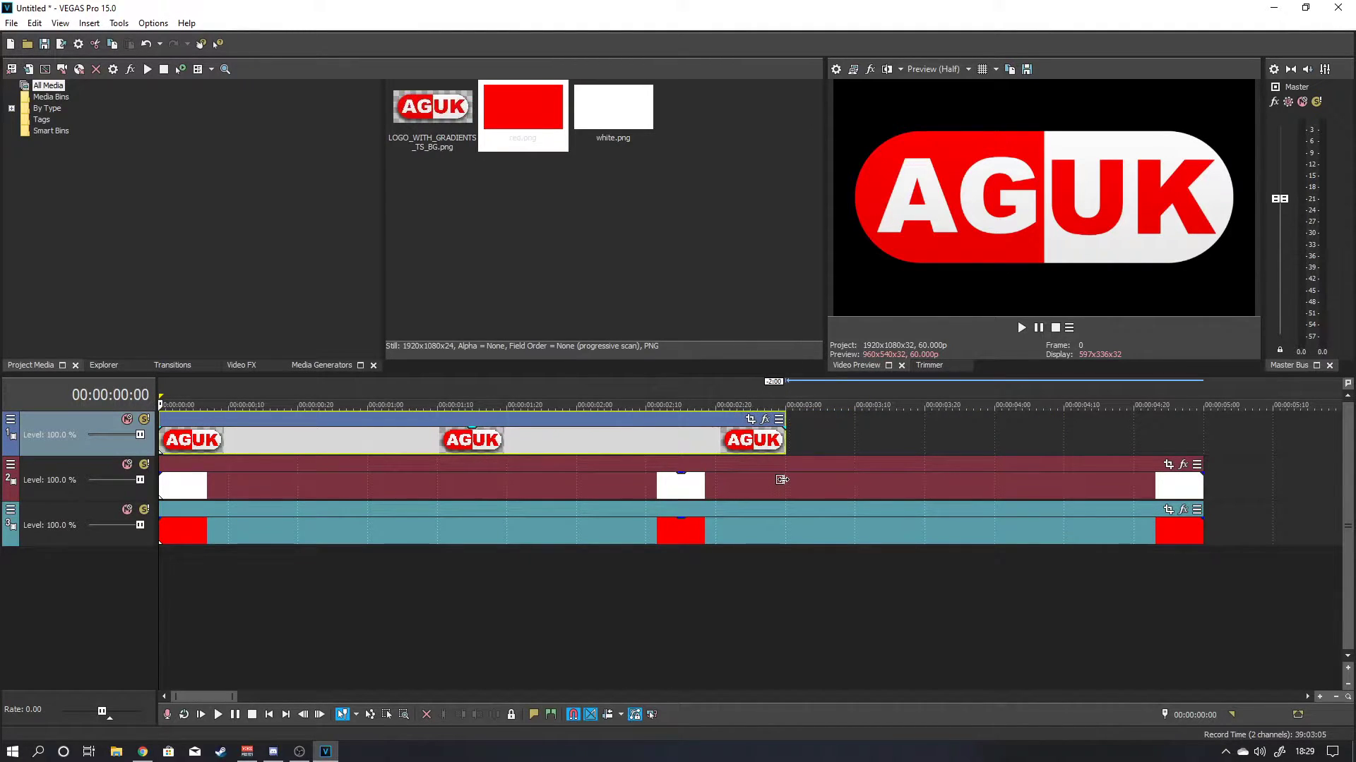
drag(1201, 493, 785, 494)
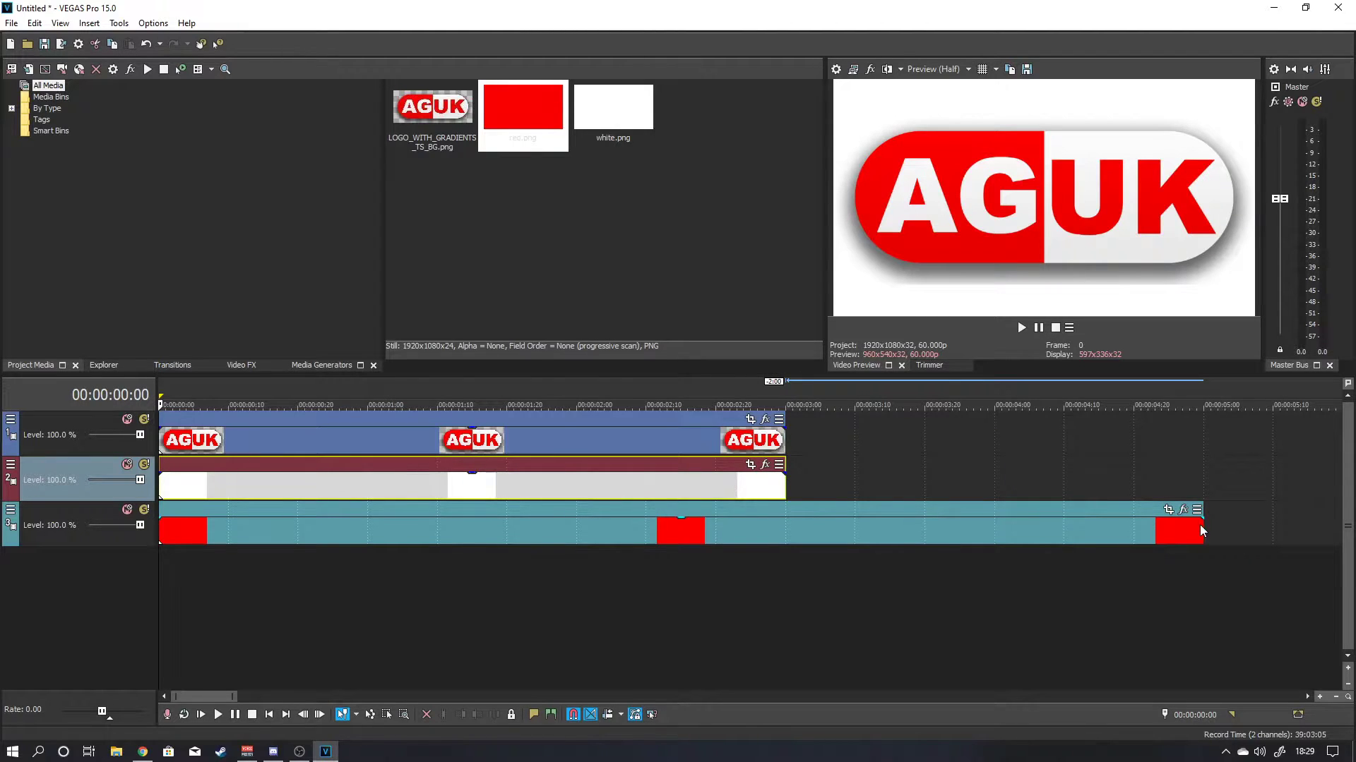
drag(1201, 528, 785, 551)
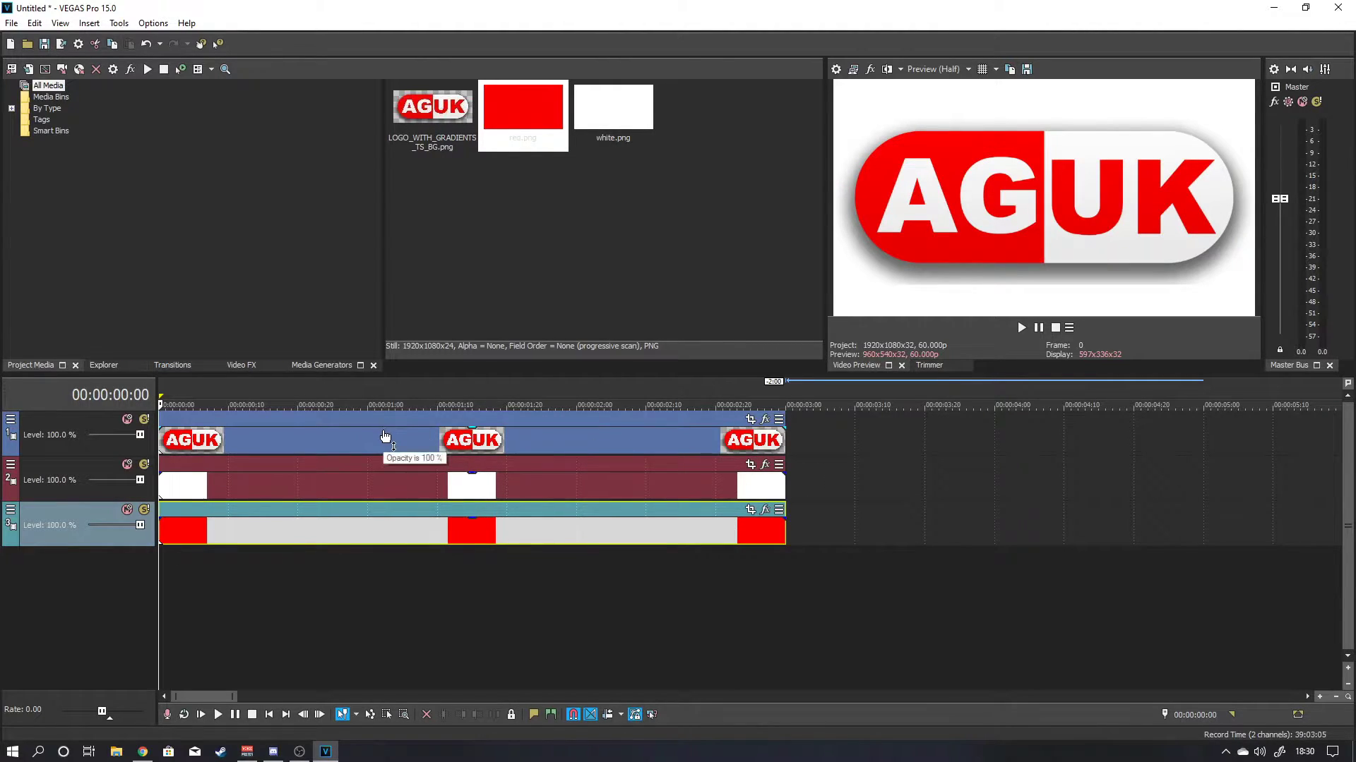
click(401, 417)
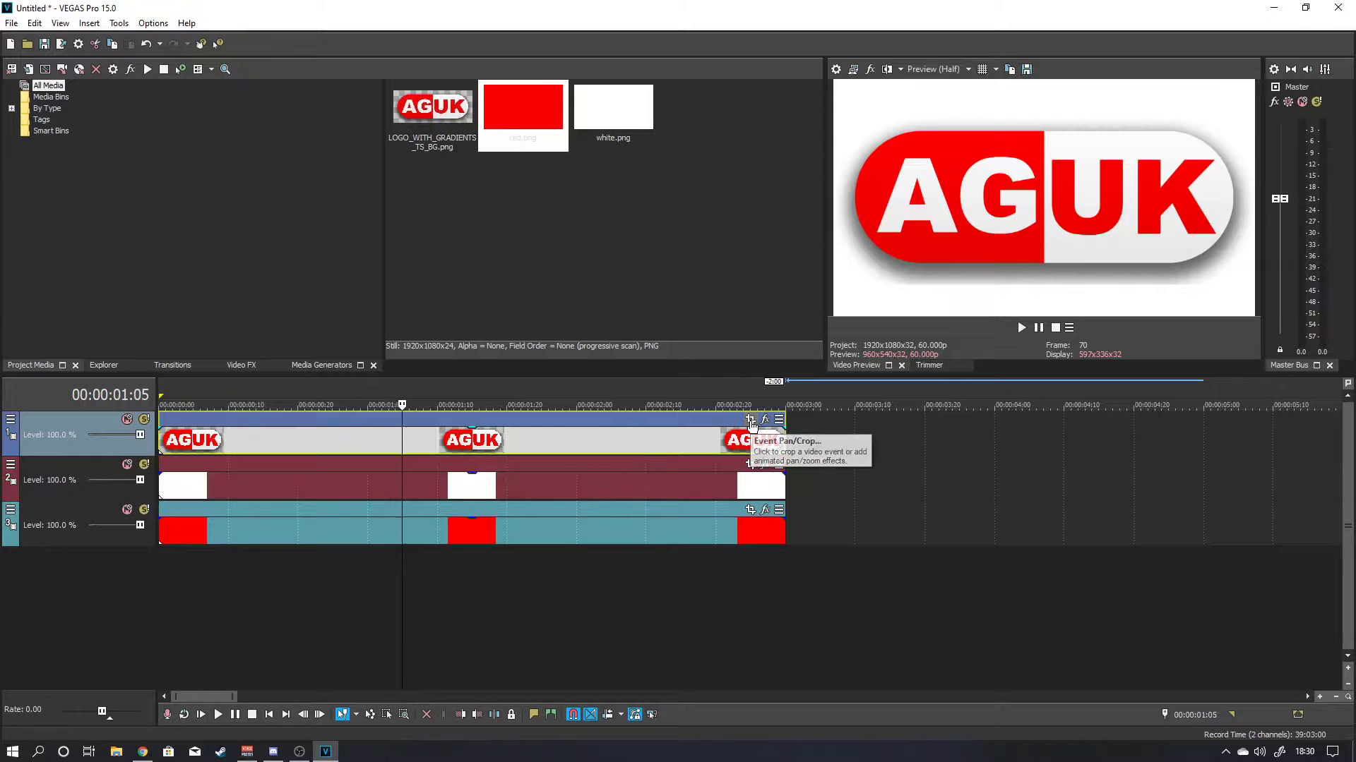
Widen the logo clip's Pan/Crop framing at its first frame so the logo looks smaller.
click(751, 422)
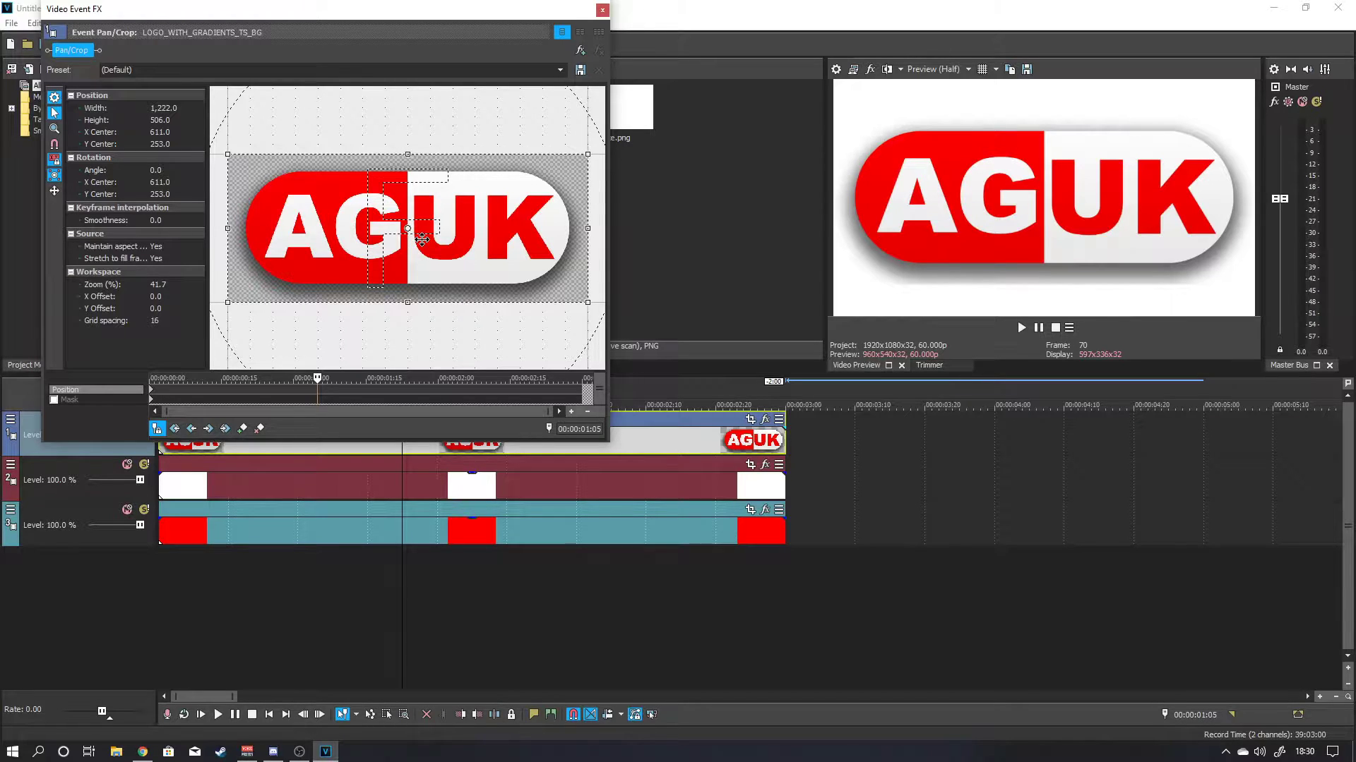
drag(317, 378, 136, 380)
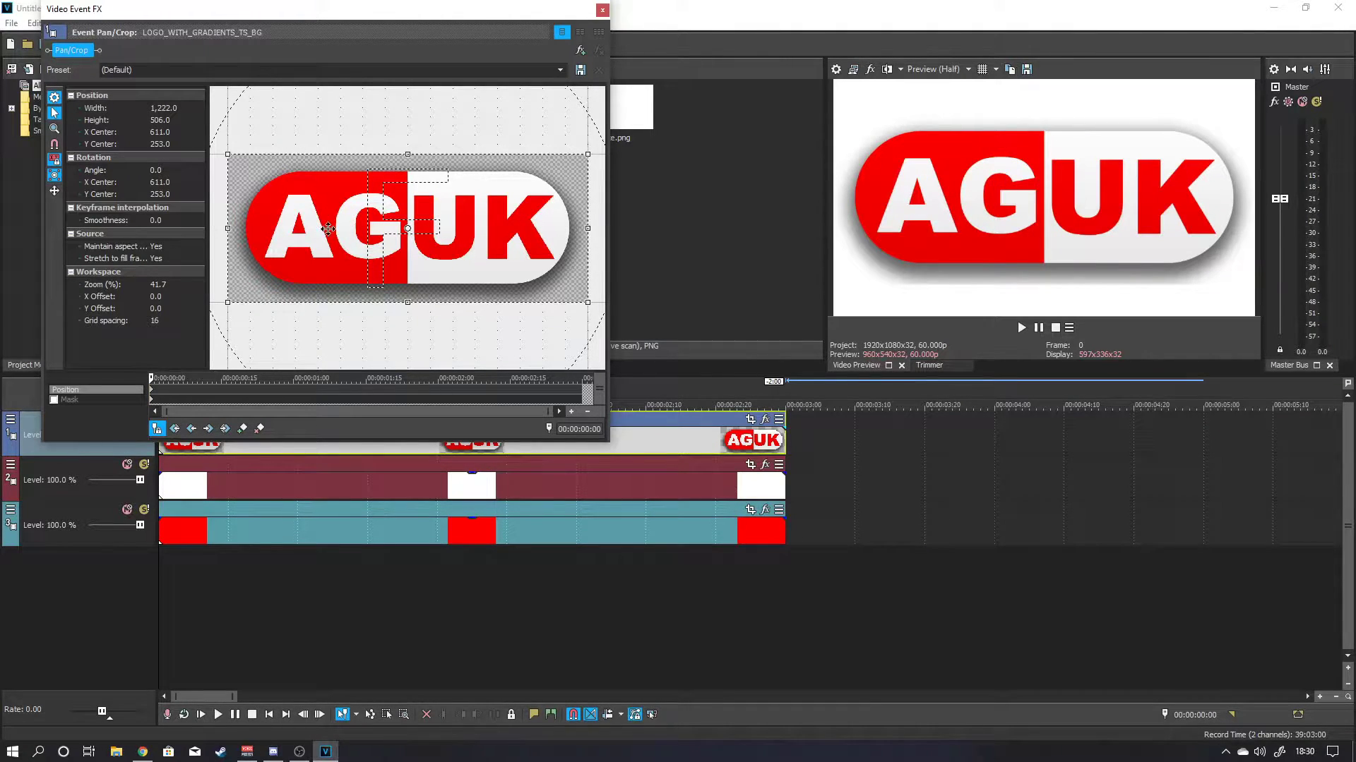
scroll(304, 222, down, 4)
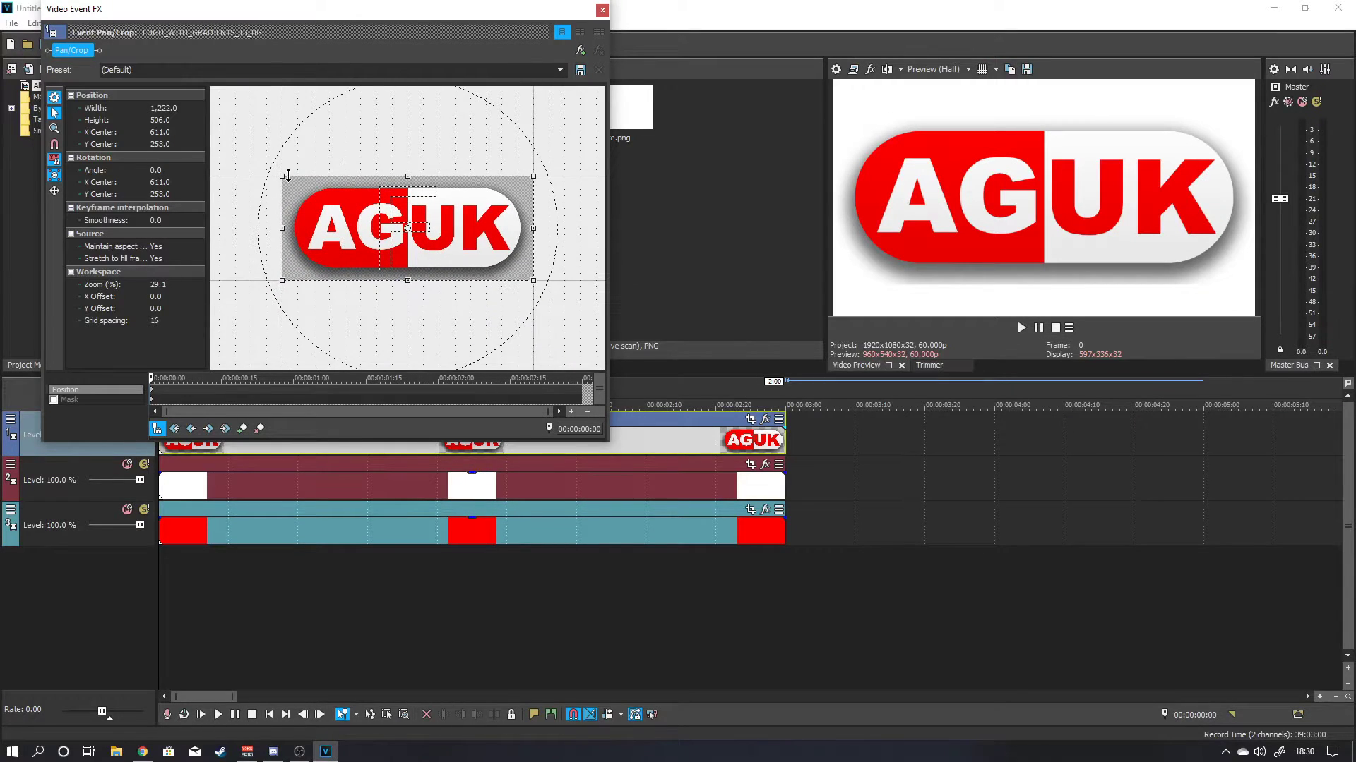
drag(281, 175, 184, 104)
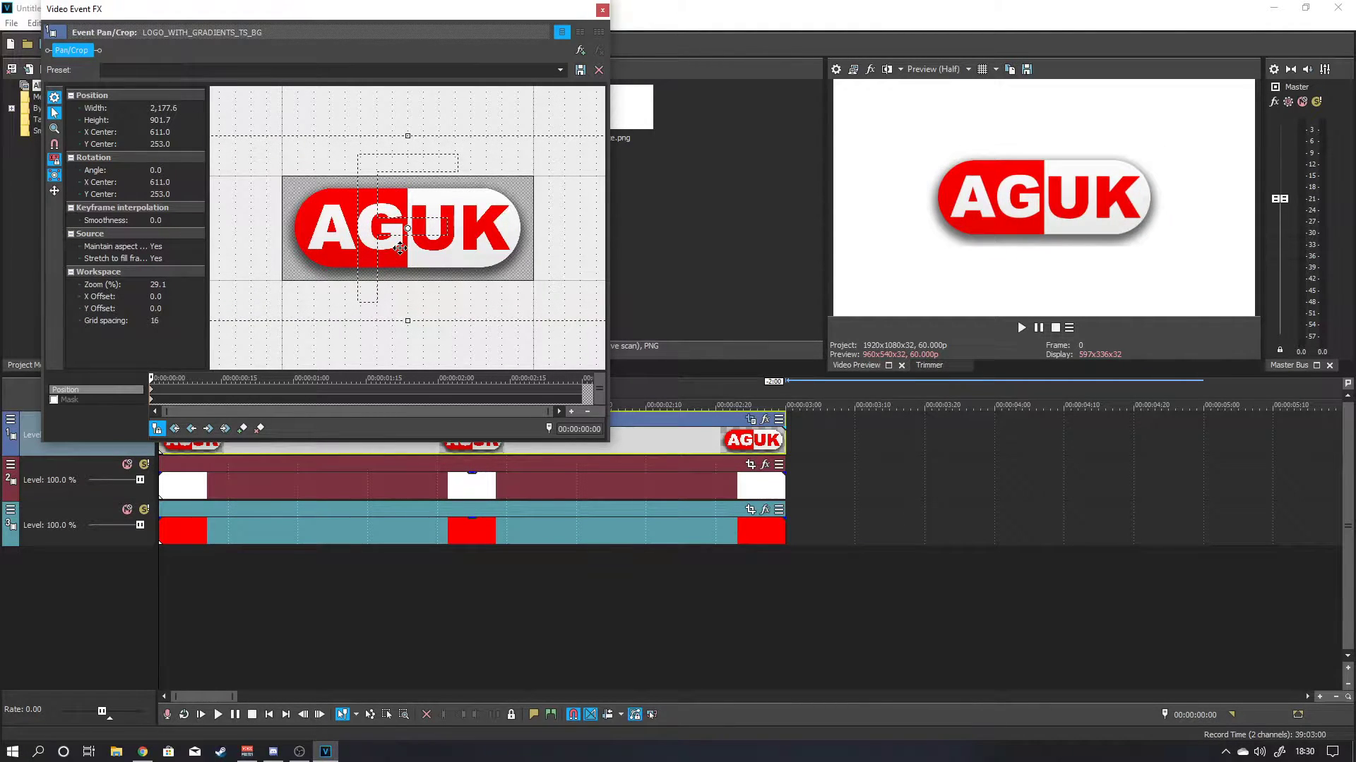
Add a Pan/Crop keyframe at the end of the logo clip.
scroll(402, 248, down, 3)
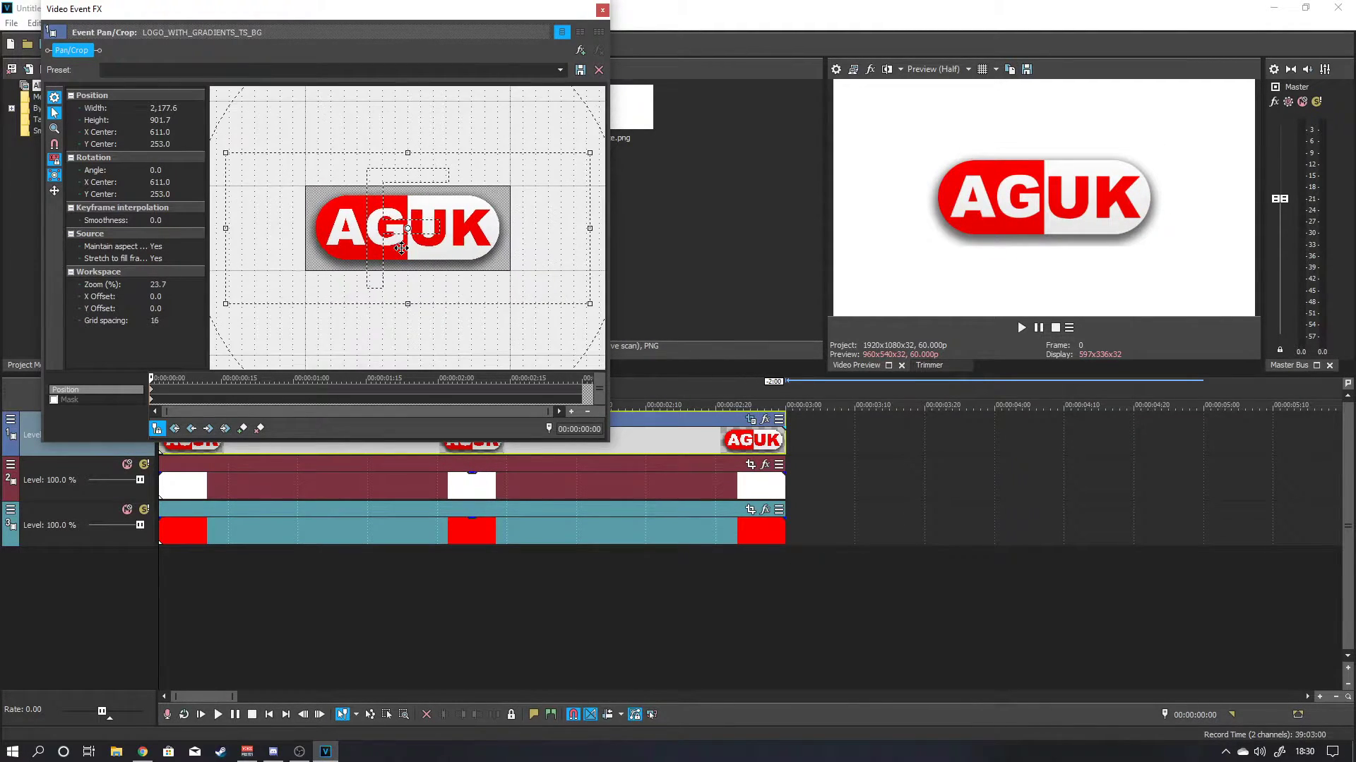
click(183, 379)
drag(247, 379, 580, 367)
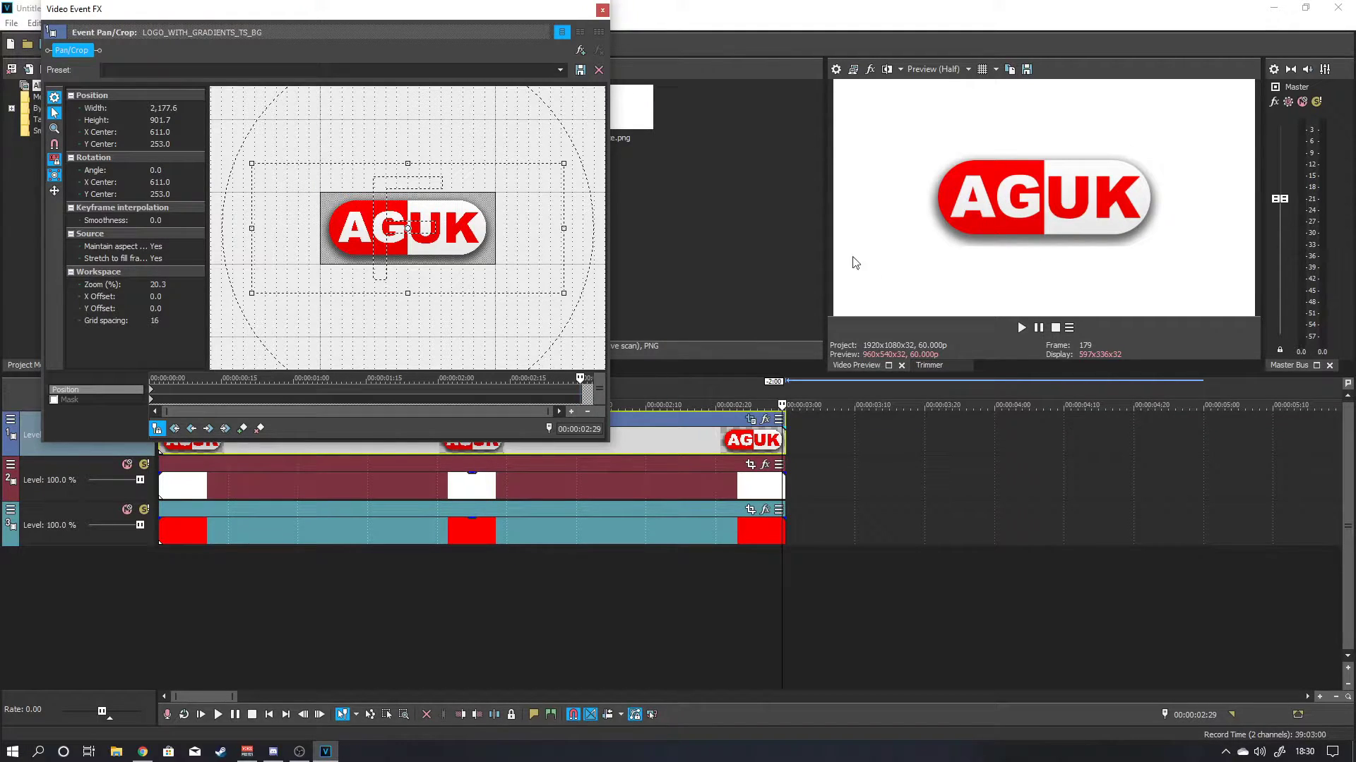
click(243, 428)
Tighten and tilt the logo's end framing a few degrees, preview the zoom, and close Pan/Crop.
drag(248, 163, 264, 166)
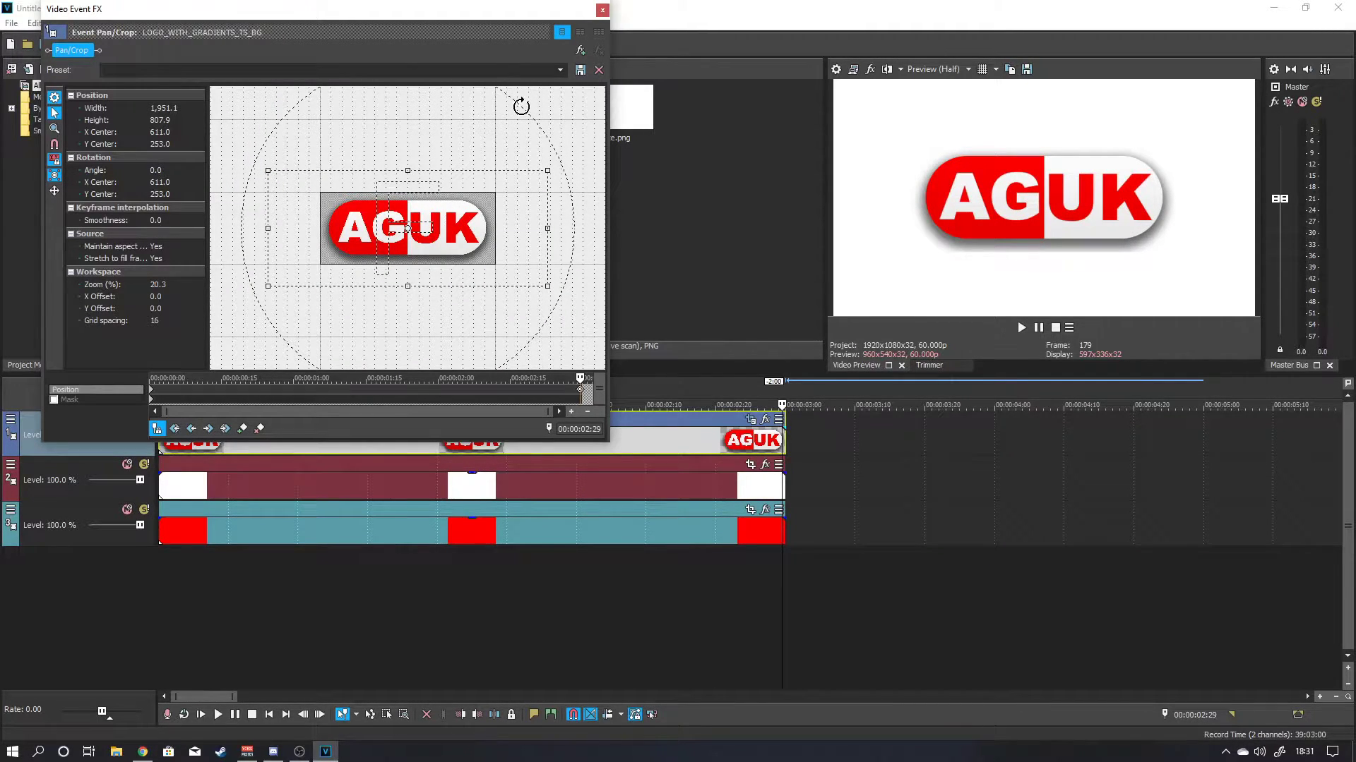
drag(521, 107, 531, 123)
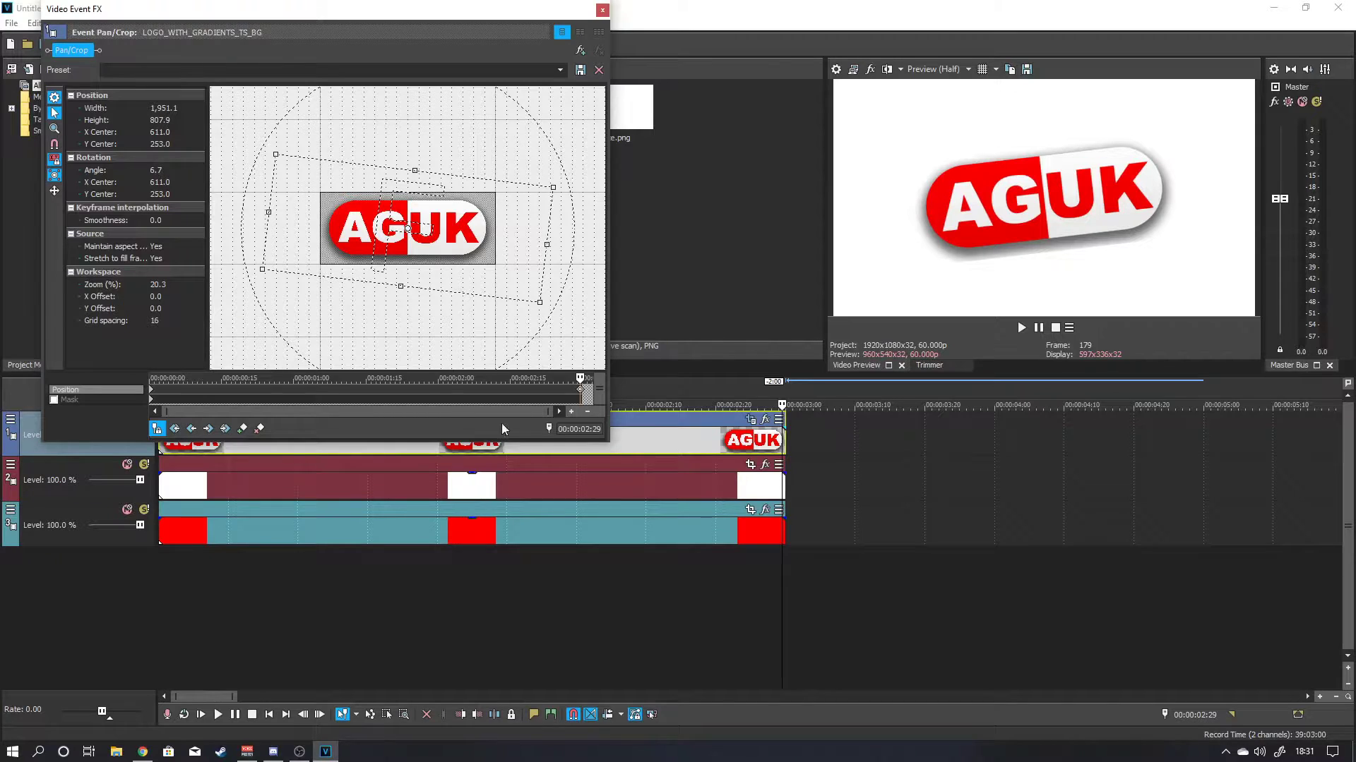
drag(582, 379, 122, 390)
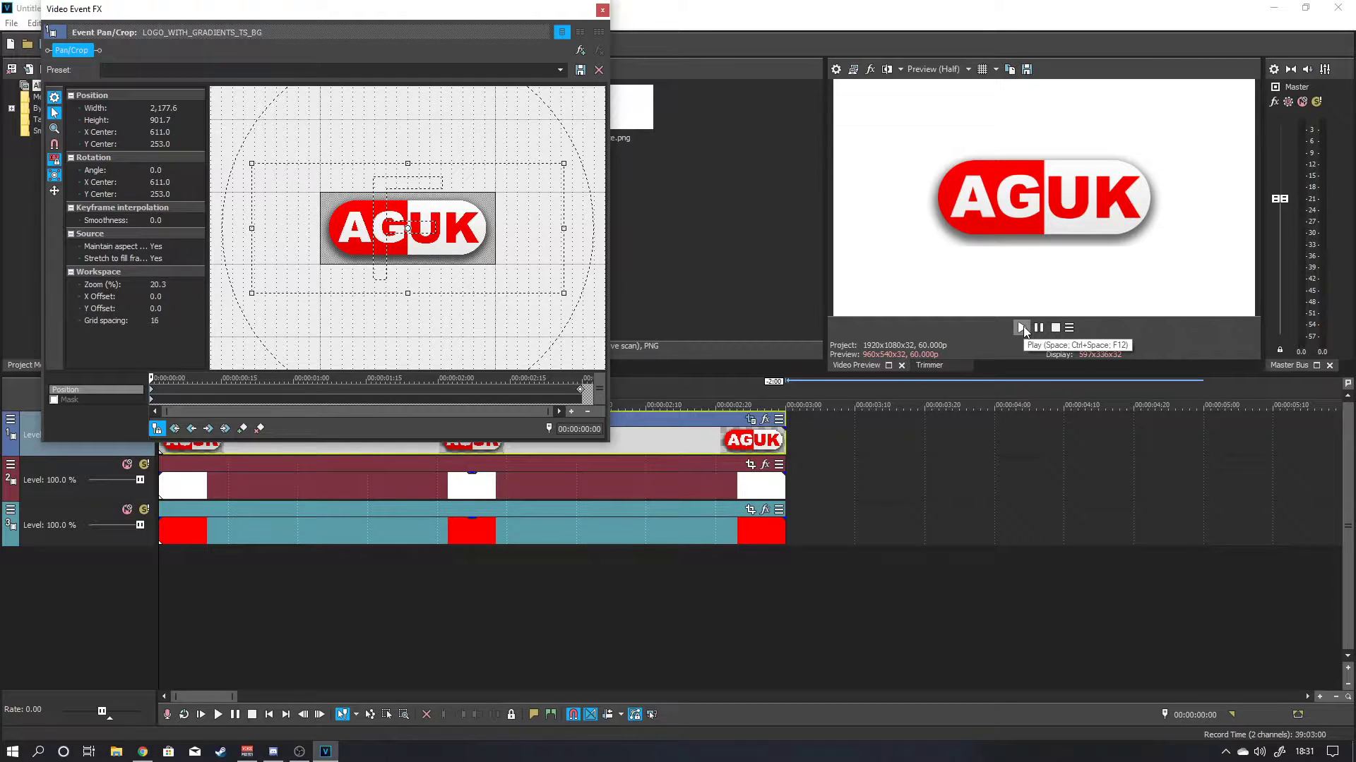
click(1021, 328)
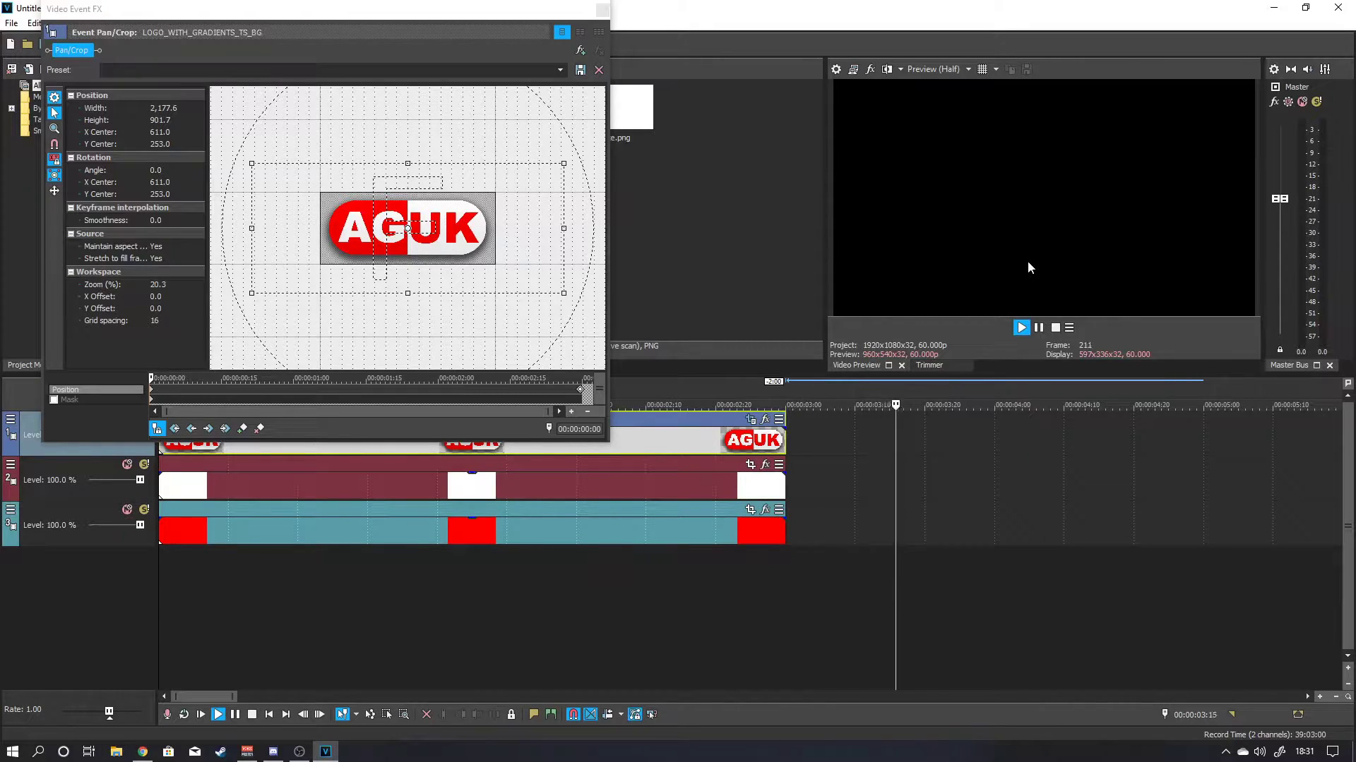
click(1055, 328)
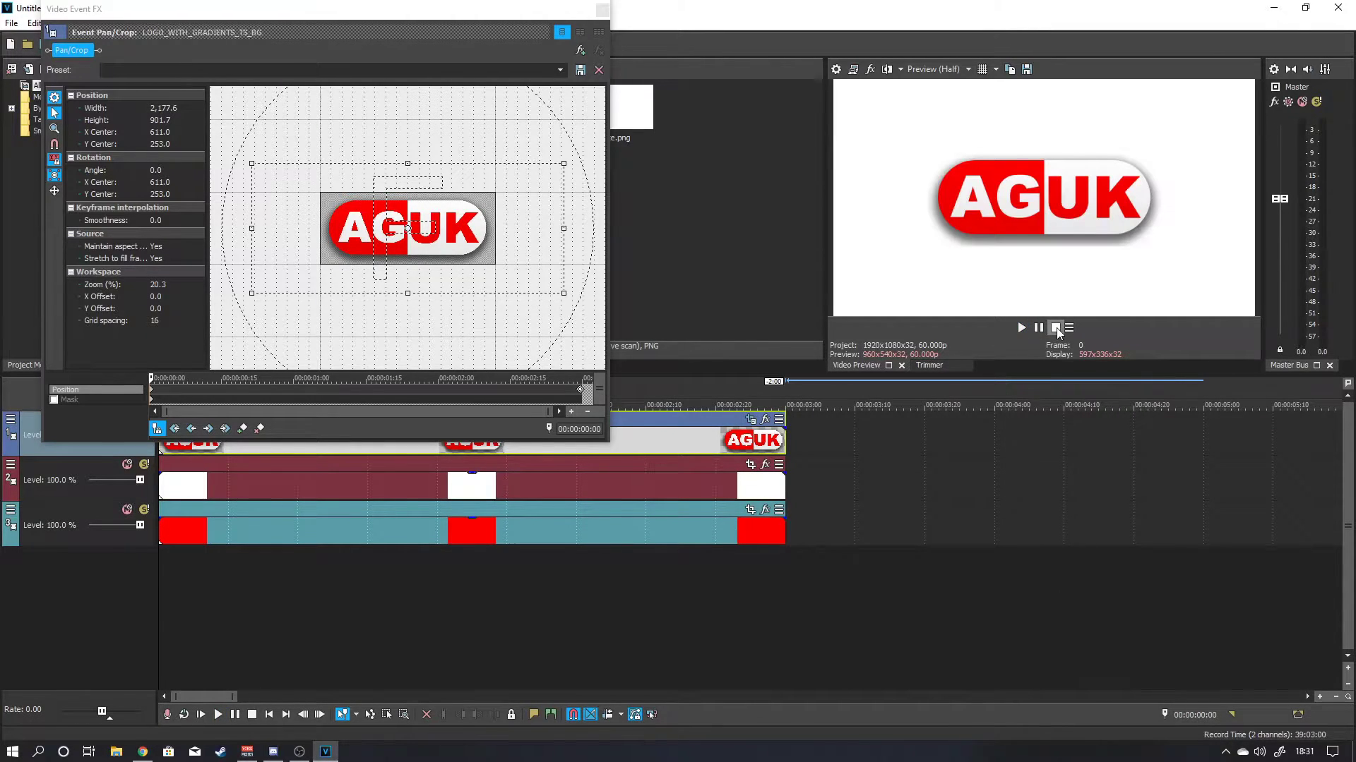
click(603, 12)
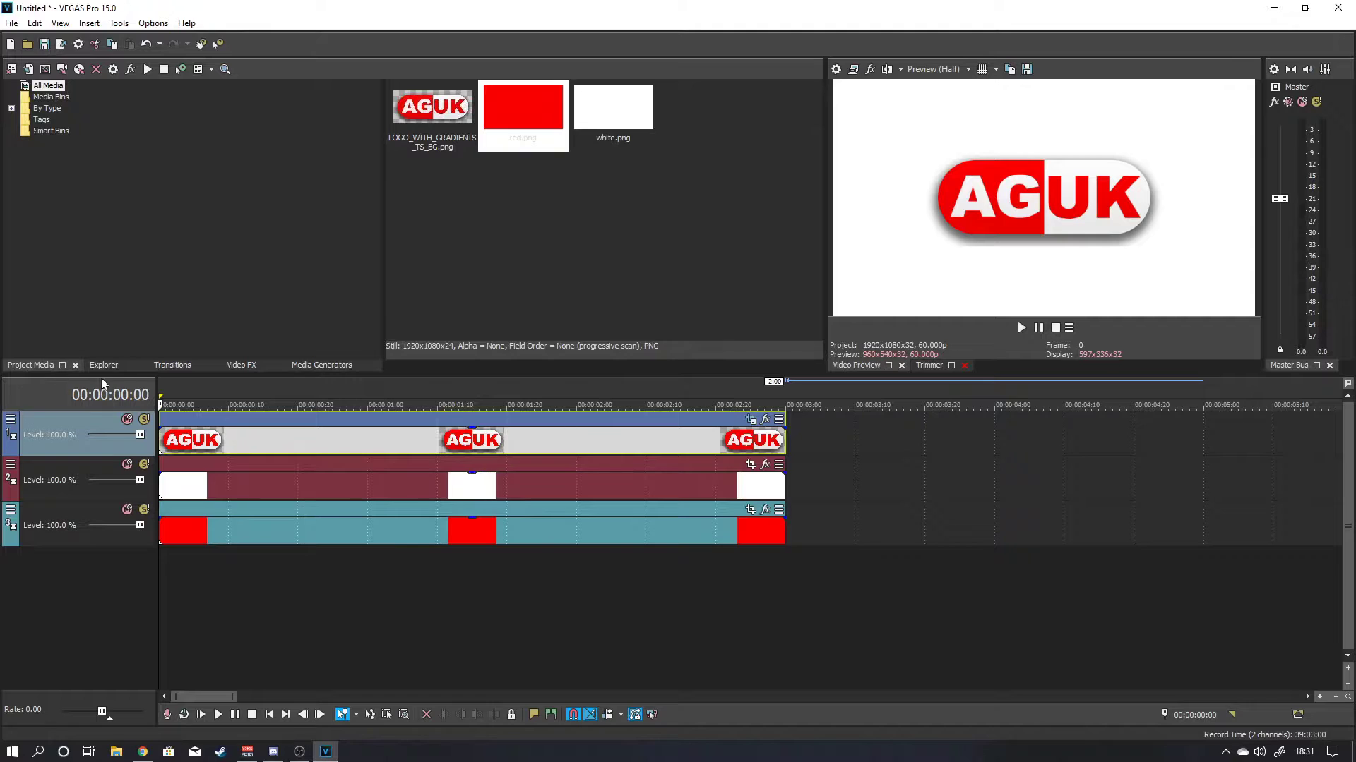
Show the Transitions list, expand the VEGAS folder and display the Gradient Wipe presets.
click(187, 366)
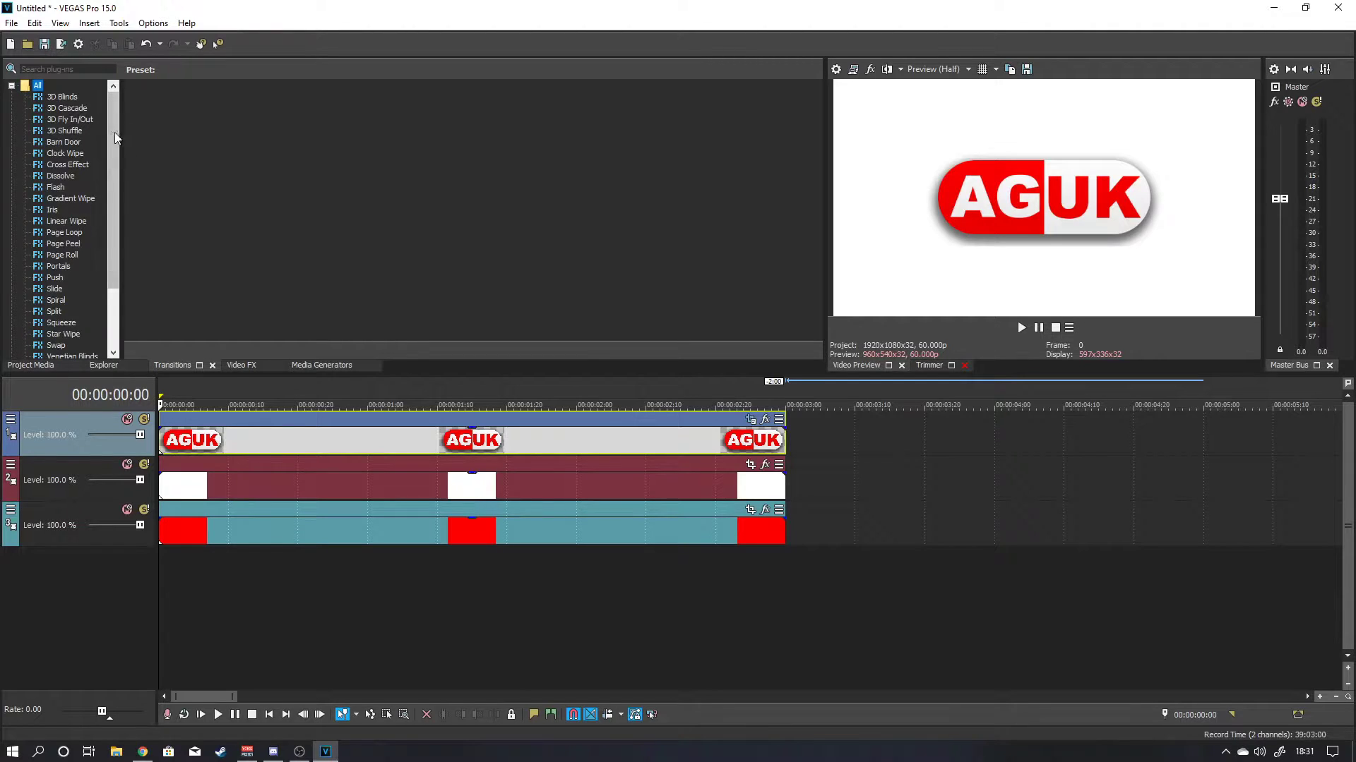
drag(110, 129, 117, 196)
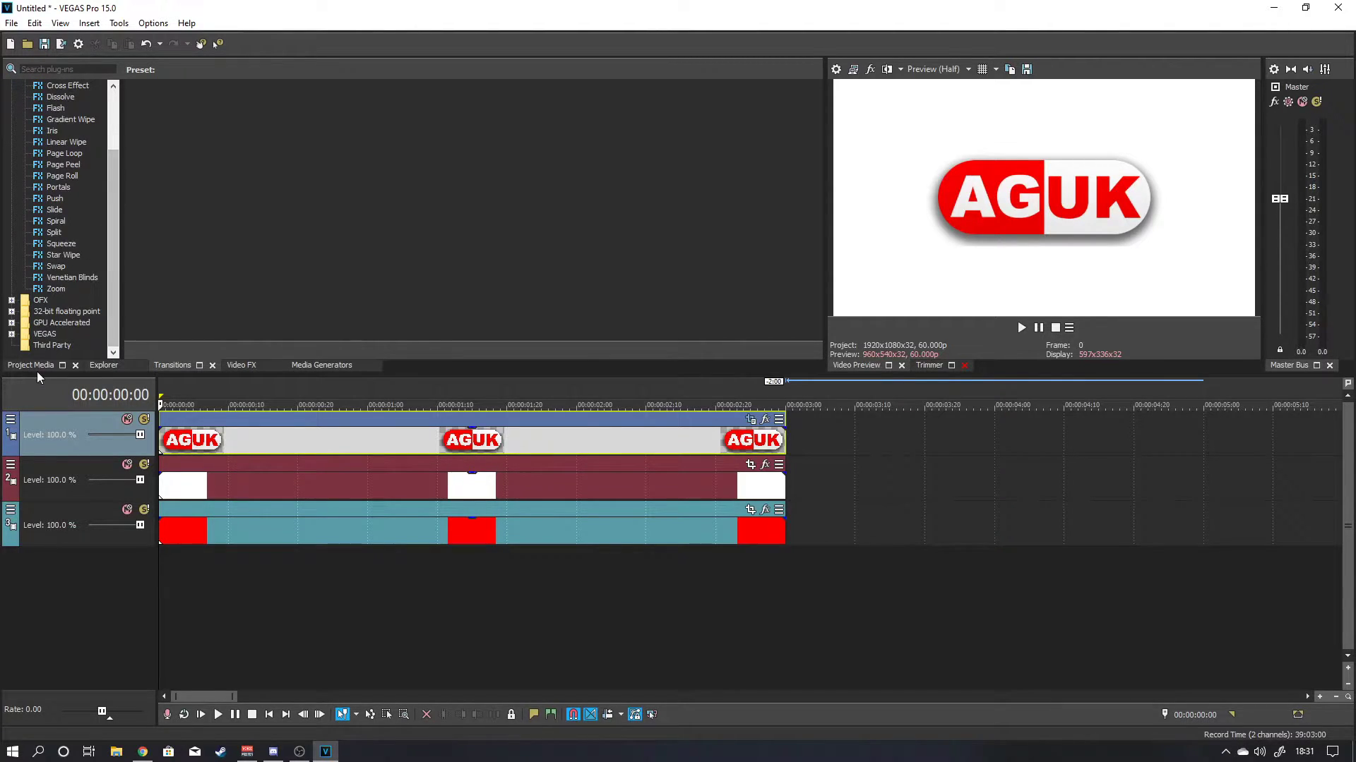
click(12, 334)
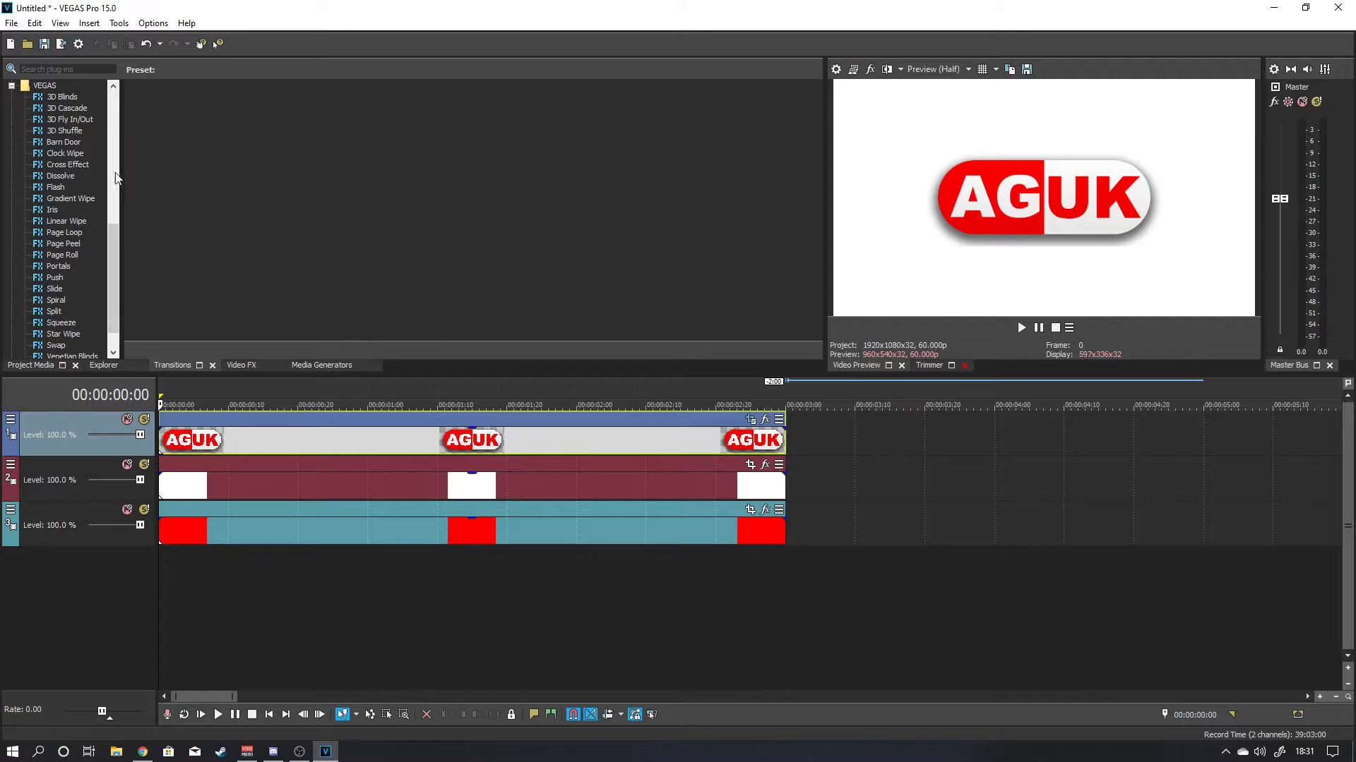
scroll(114, 275, down, 1)
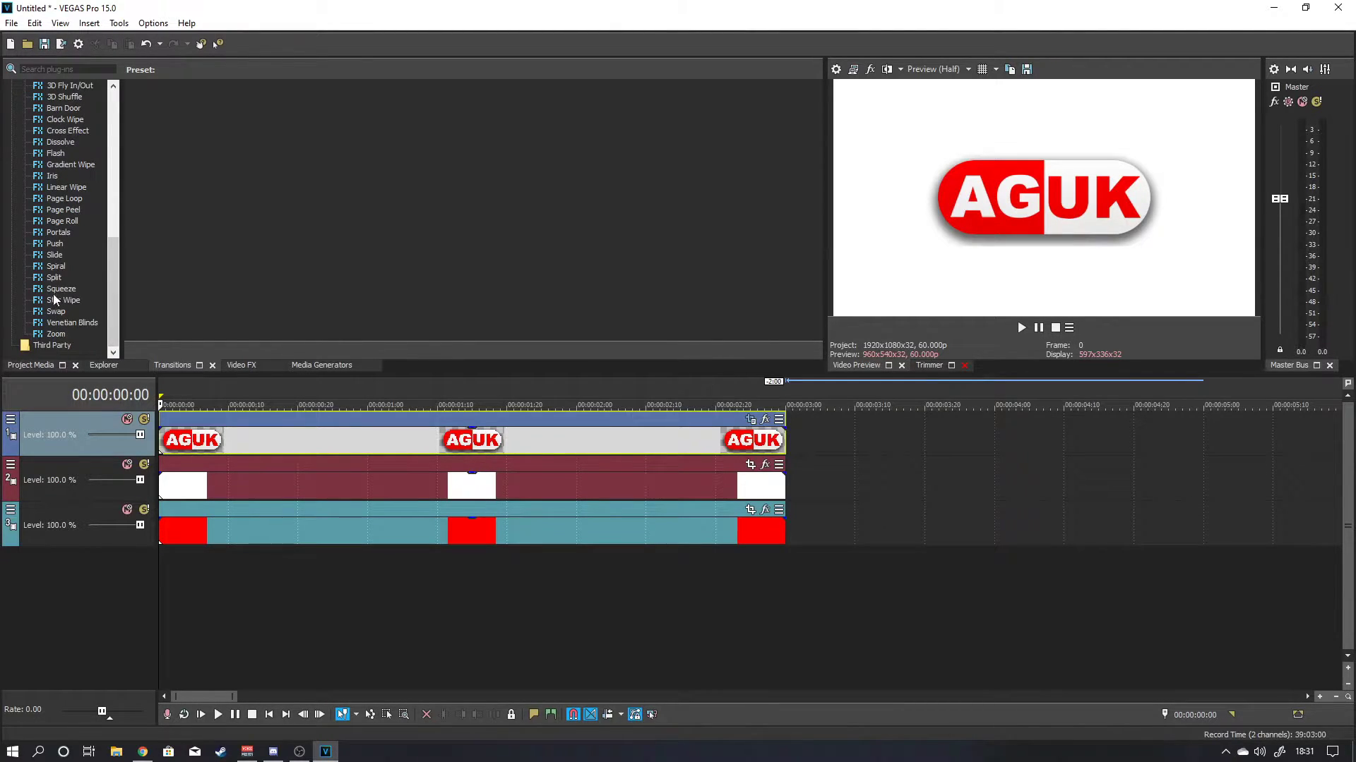
click(72, 164)
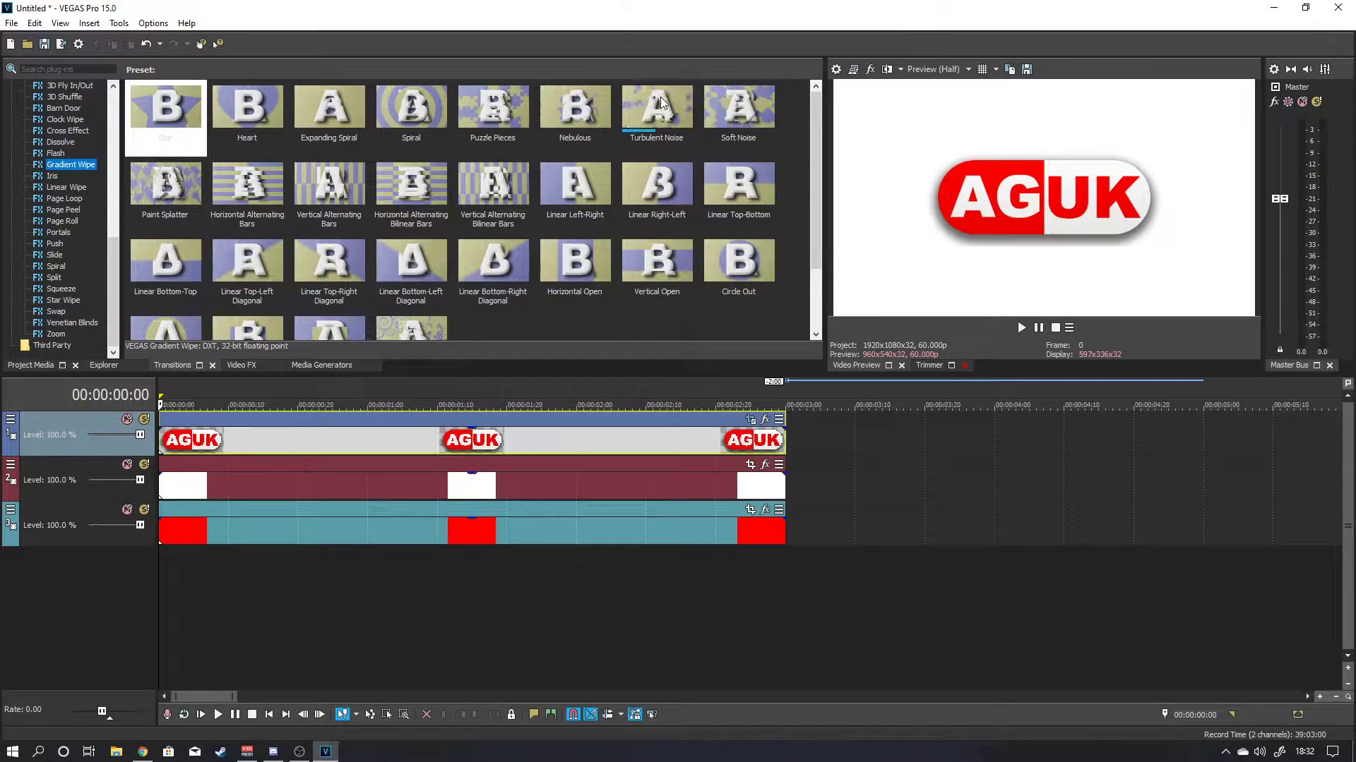
Add a Turbulent Noise Gradient Wipe to the logo clip's start with Threshold Blend 0.25.
drag(658, 106, 158, 420)
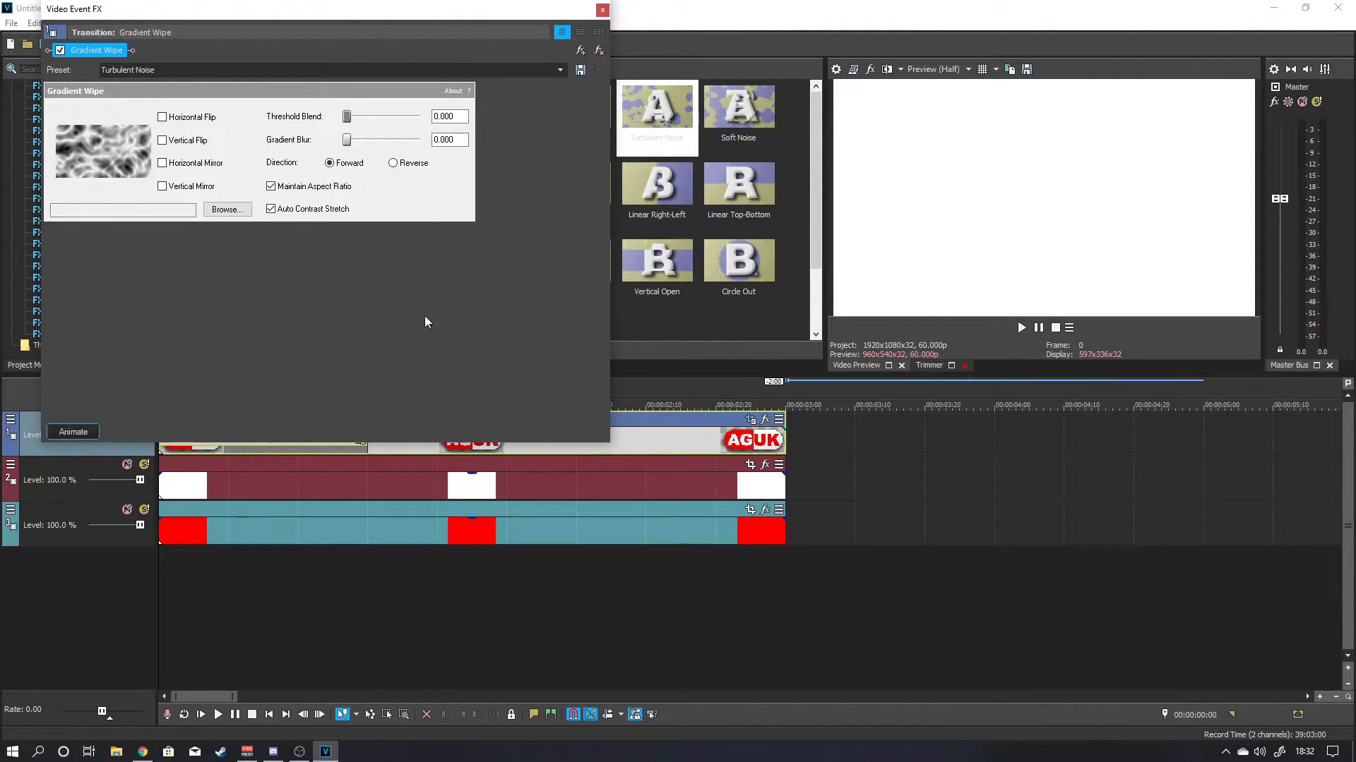
click(346, 118)
text(0.25)
click(602, 10)
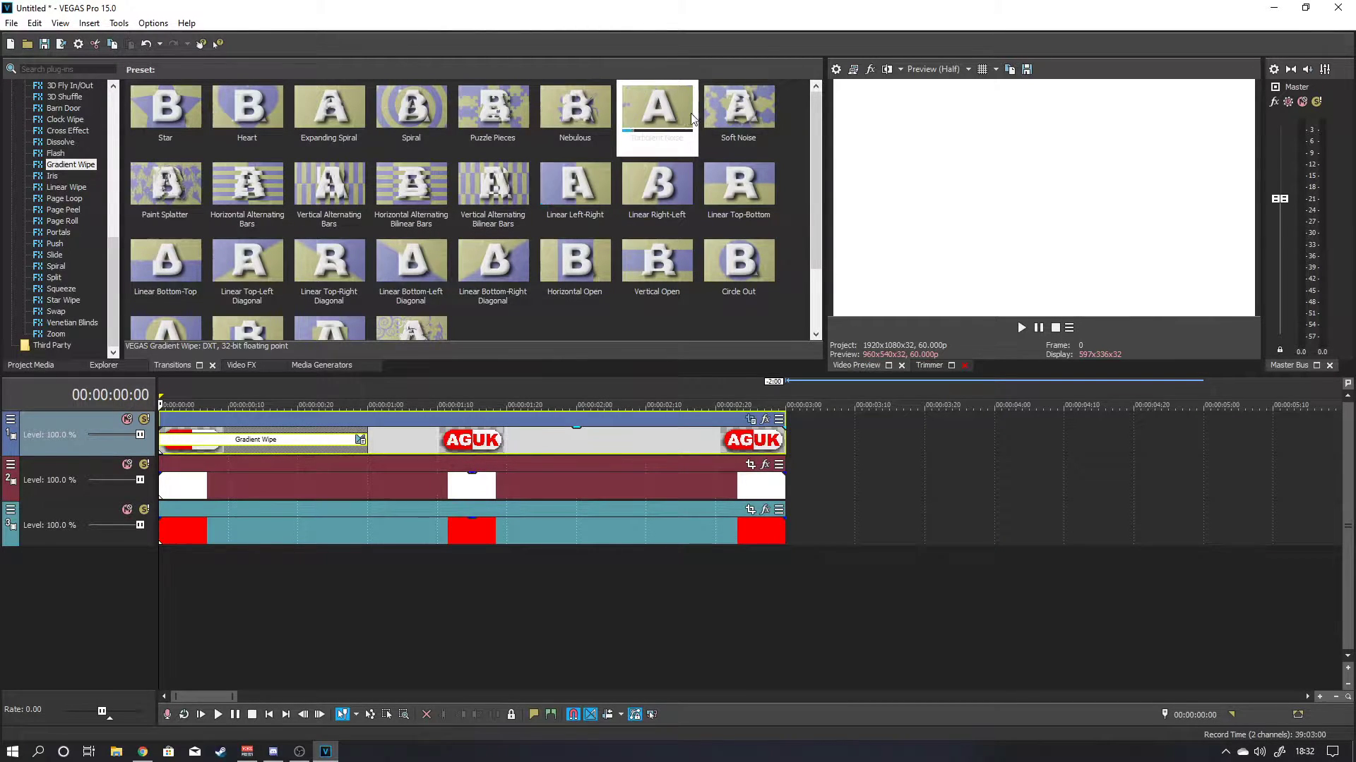
Put a Soft Noise Gradient Wipe on the white clip's start with Threshold Blend 0.150.
drag(754, 121, 166, 479)
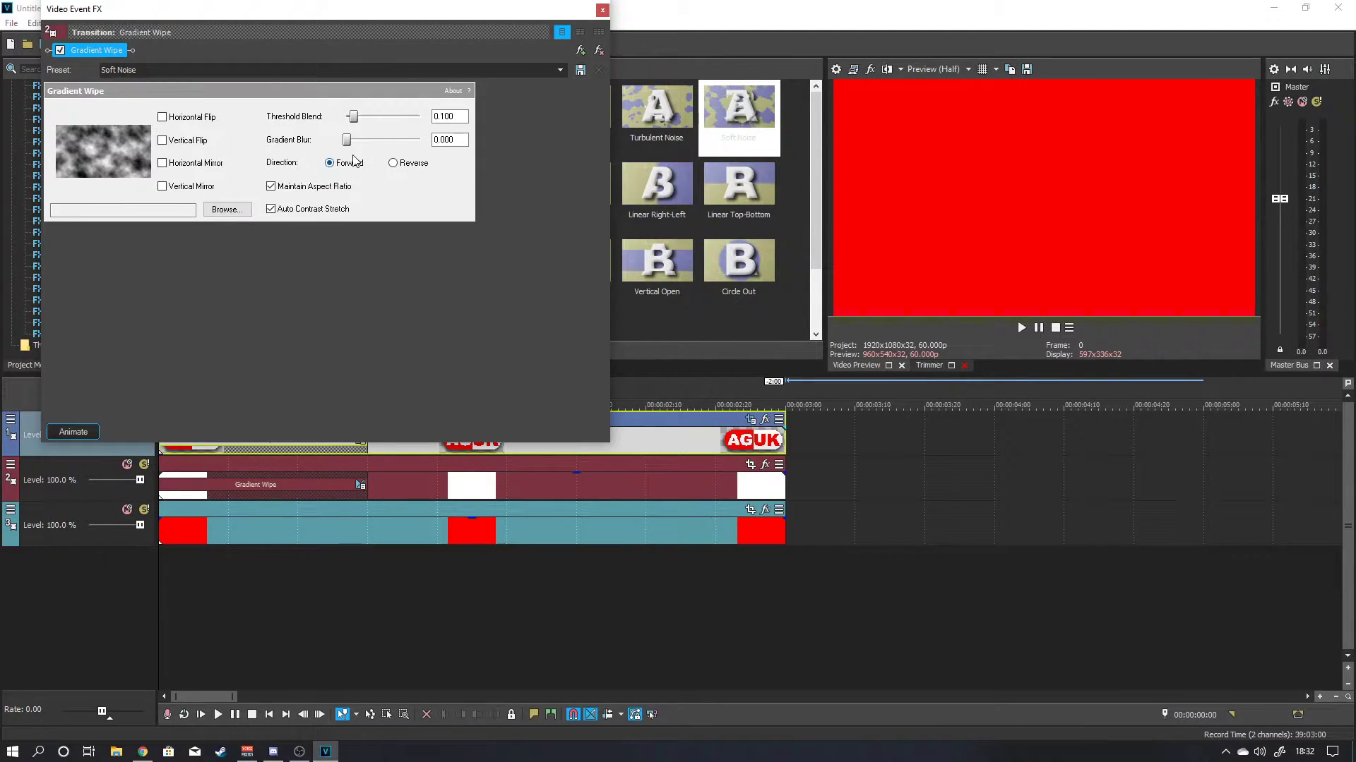
drag(458, 119, 417, 121)
text(0)
Put a Soft Noise Gradient Wipe on the red clip's start with Threshold Blend 0.300.
click(603, 11)
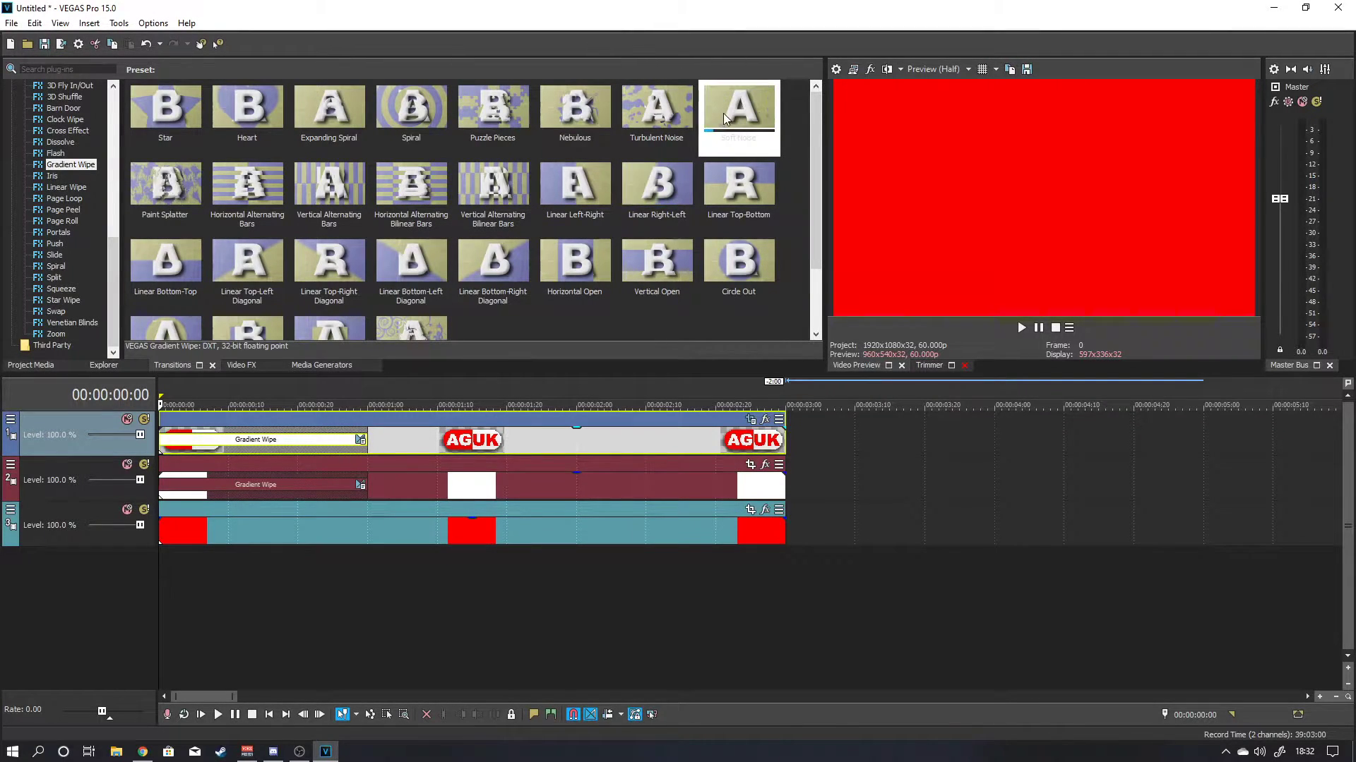
drag(734, 100, 161, 526)
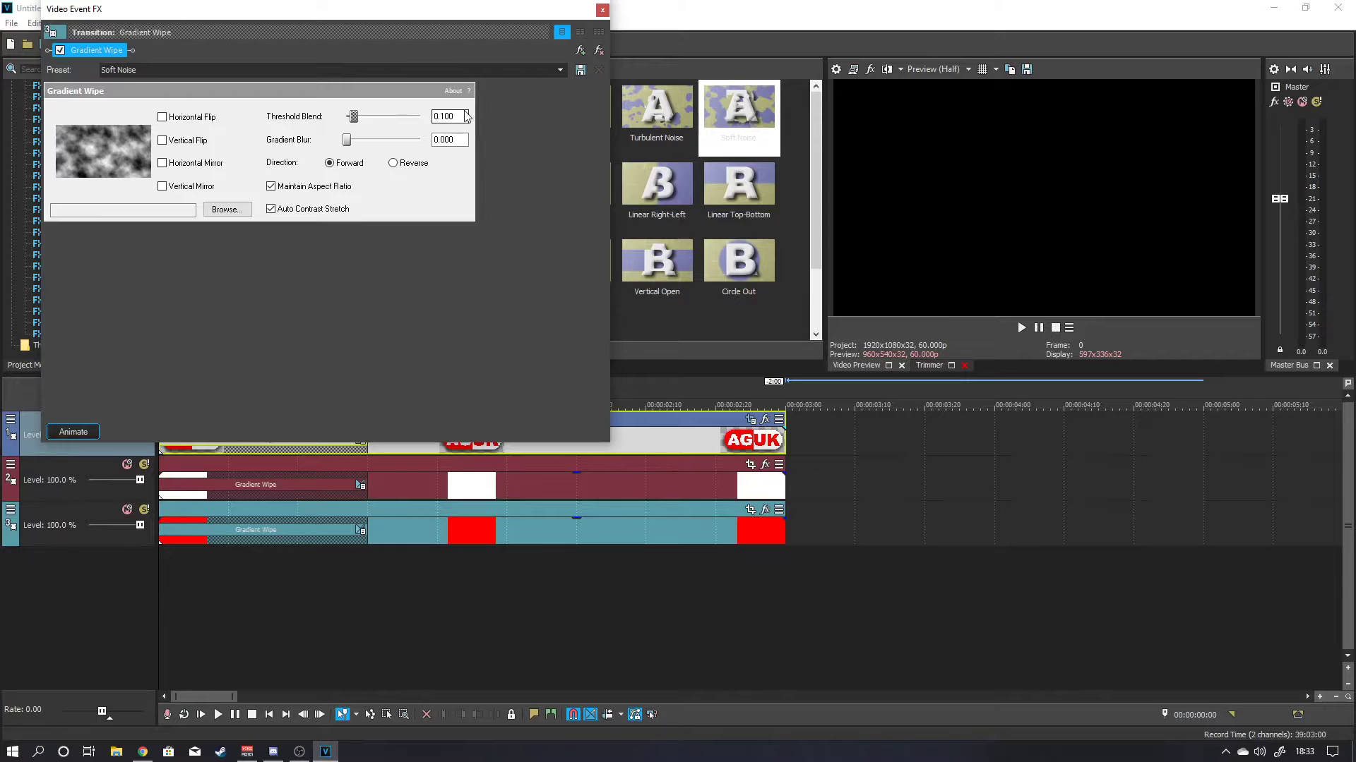
click(353, 116)
text(0.30)
click(603, 10)
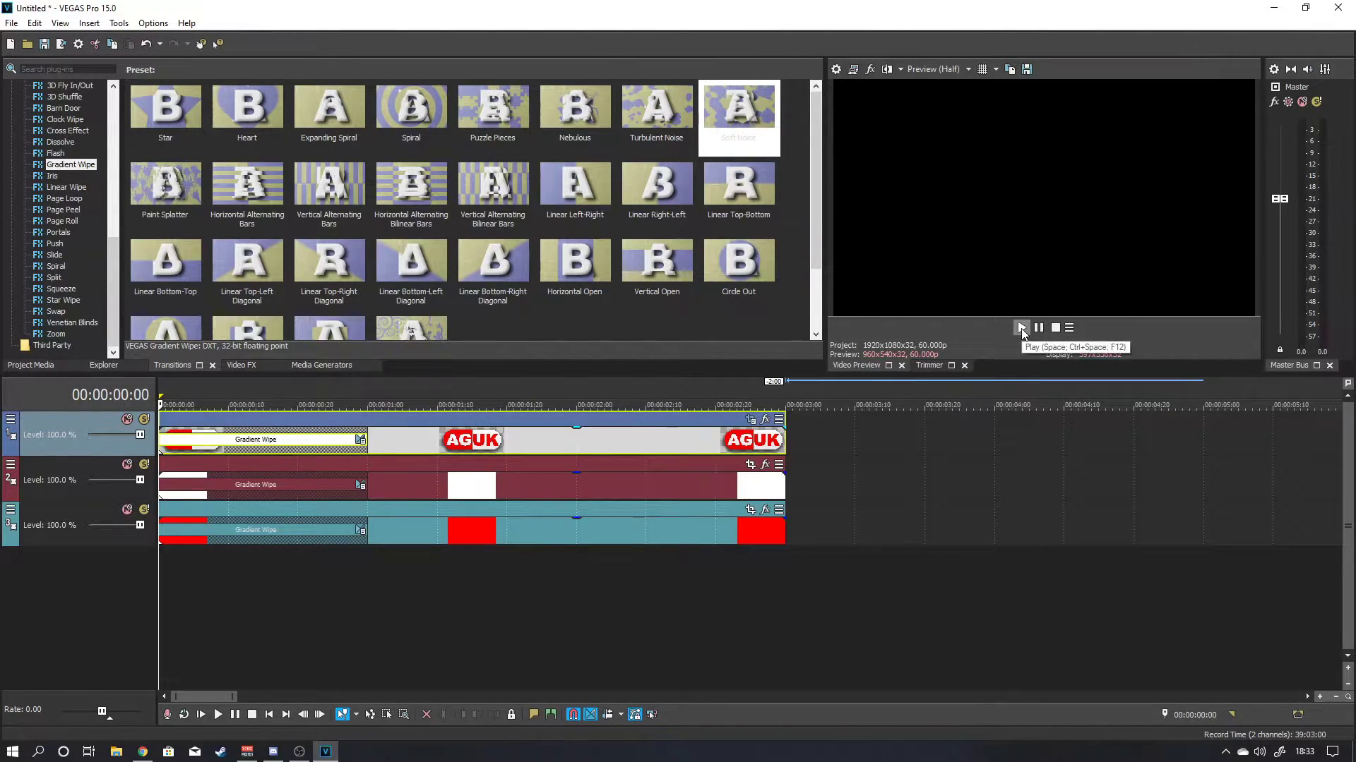
Preview the opening wipes, then add a Turbulent Noise wipe to the logo clip's end.
click(1022, 328)
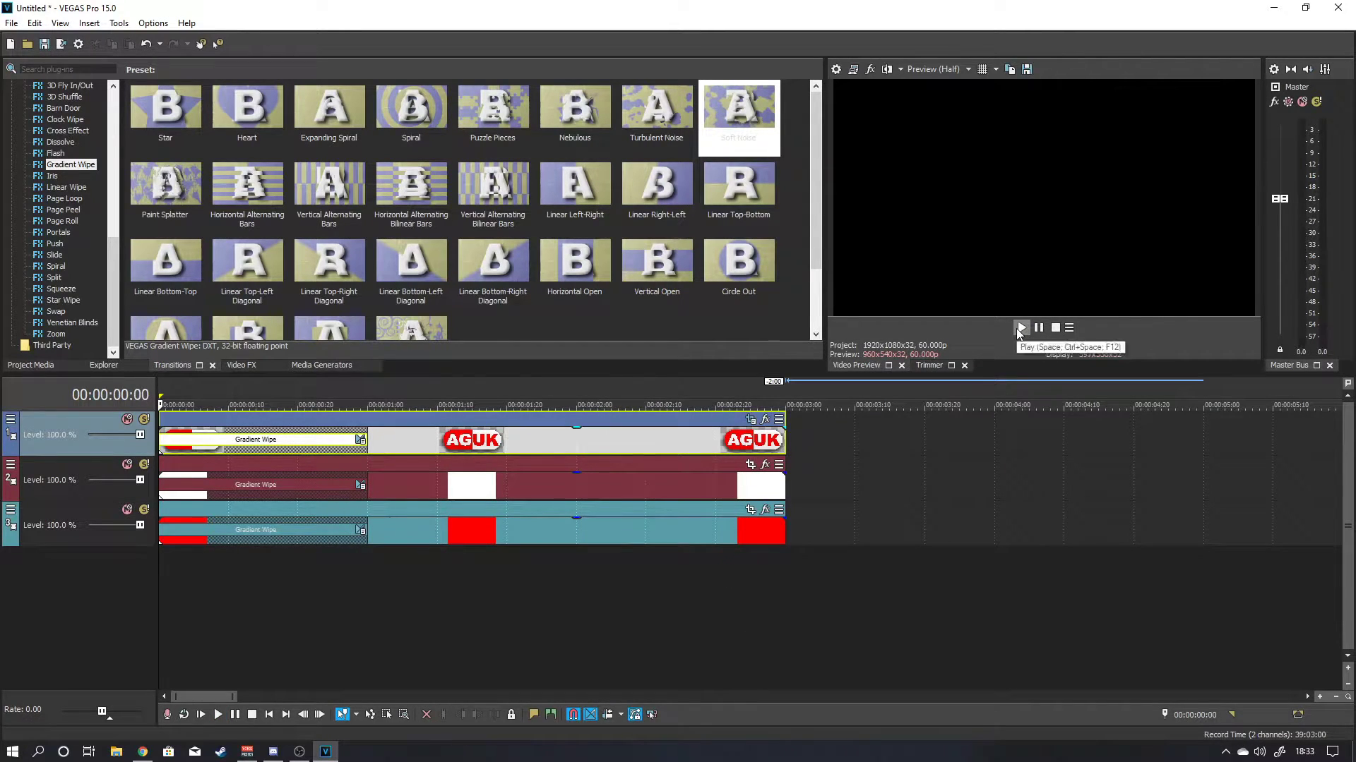
click(1020, 328)
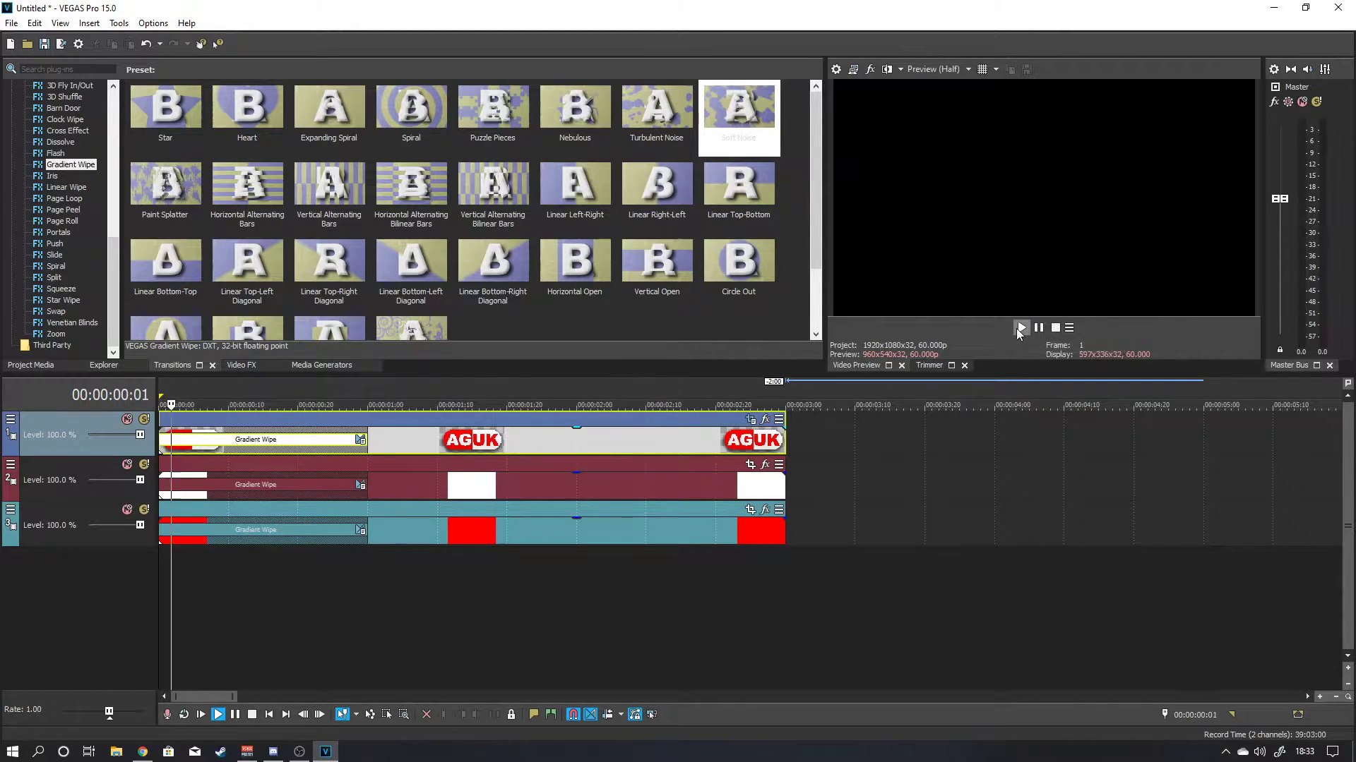
click(1054, 328)
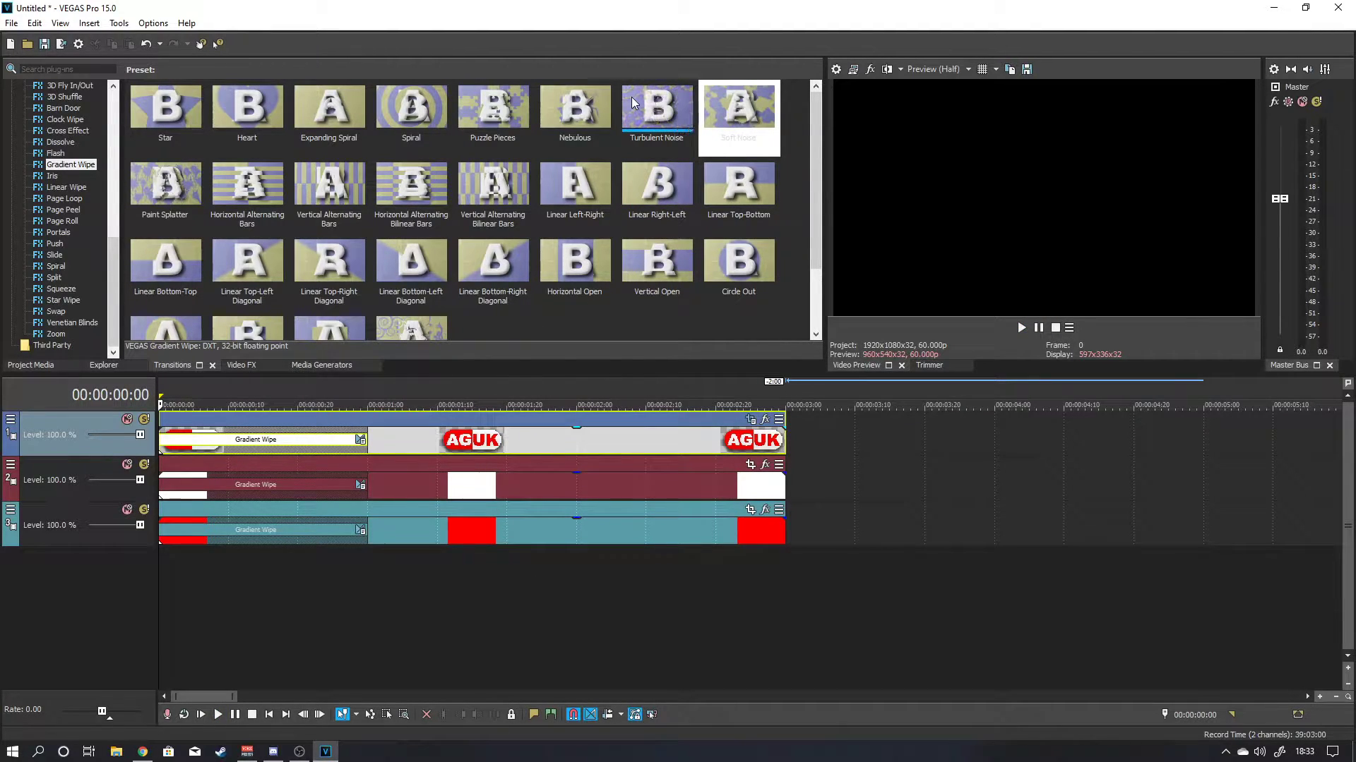
drag(631, 96, 784, 431)
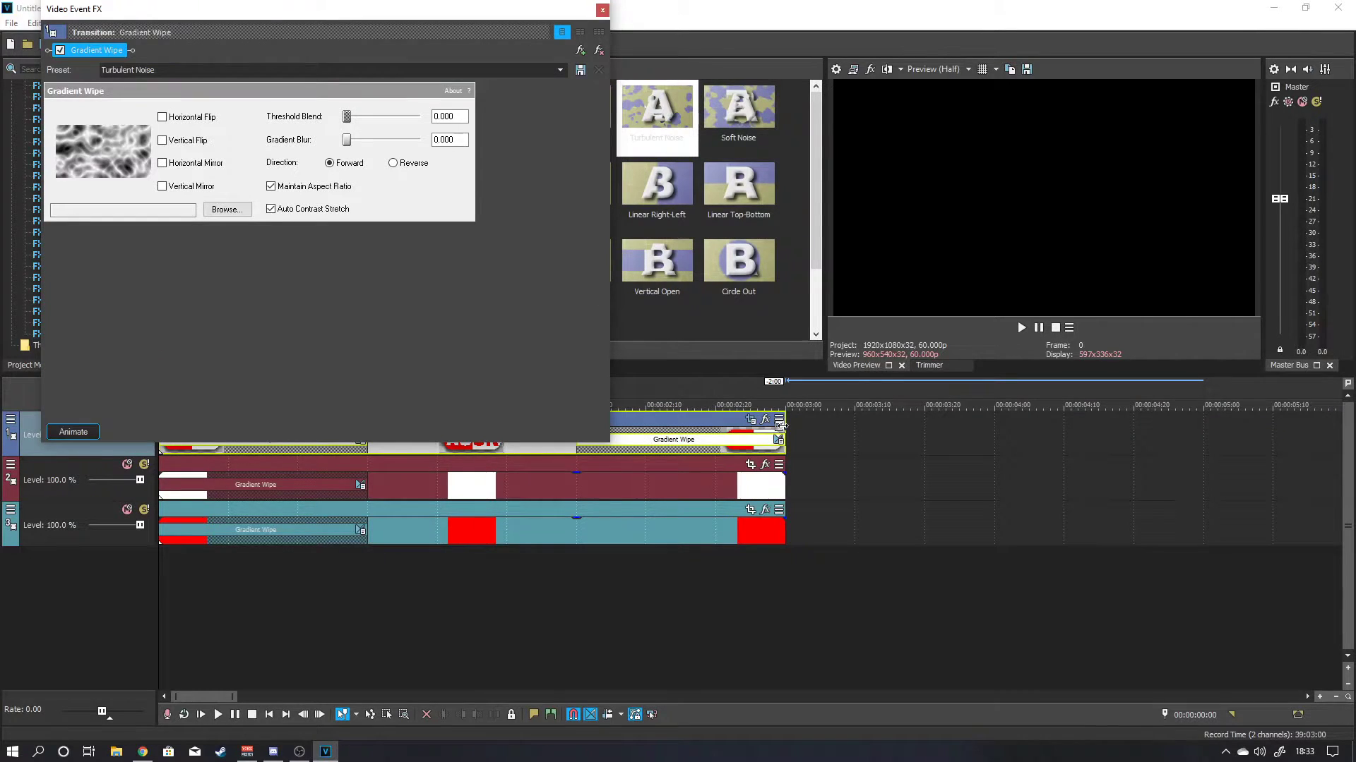
Set the logo clip's closing Turbulent Noise wipe direction to Reverse.
click(394, 167)
text(0.15)
click(603, 10)
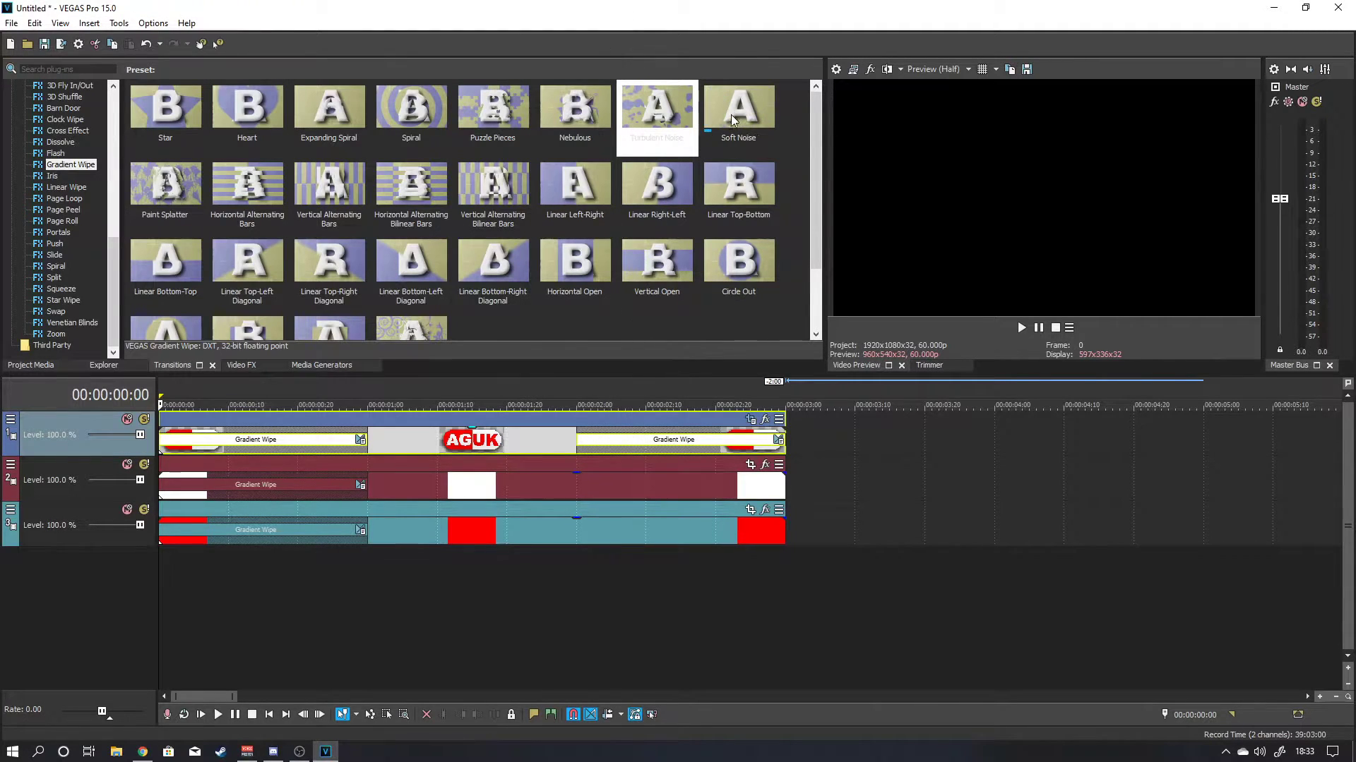
Add a reversed Soft Noise wipe to the white clip's end with Threshold Blend 0.150.
drag(739, 107, 779, 487)
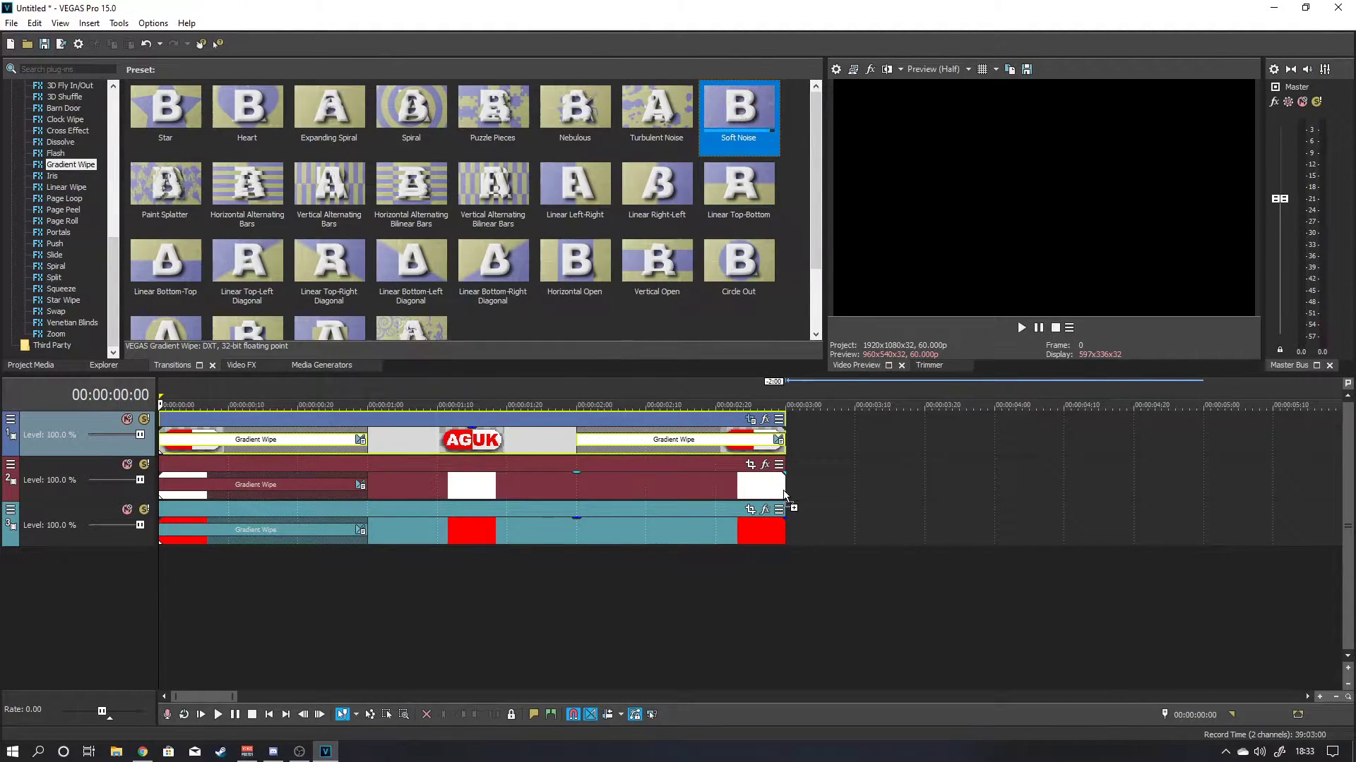
click(442, 117)
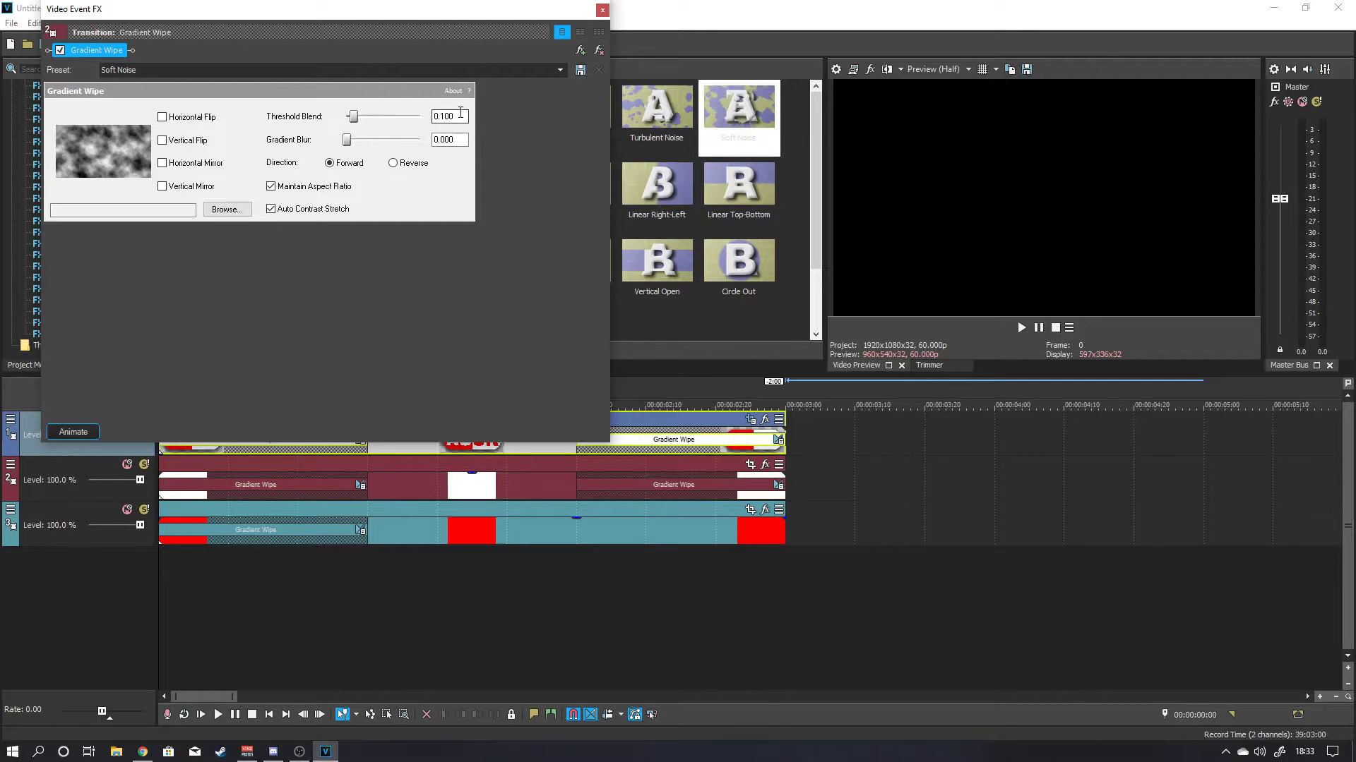
text(0)
click(602, 10)
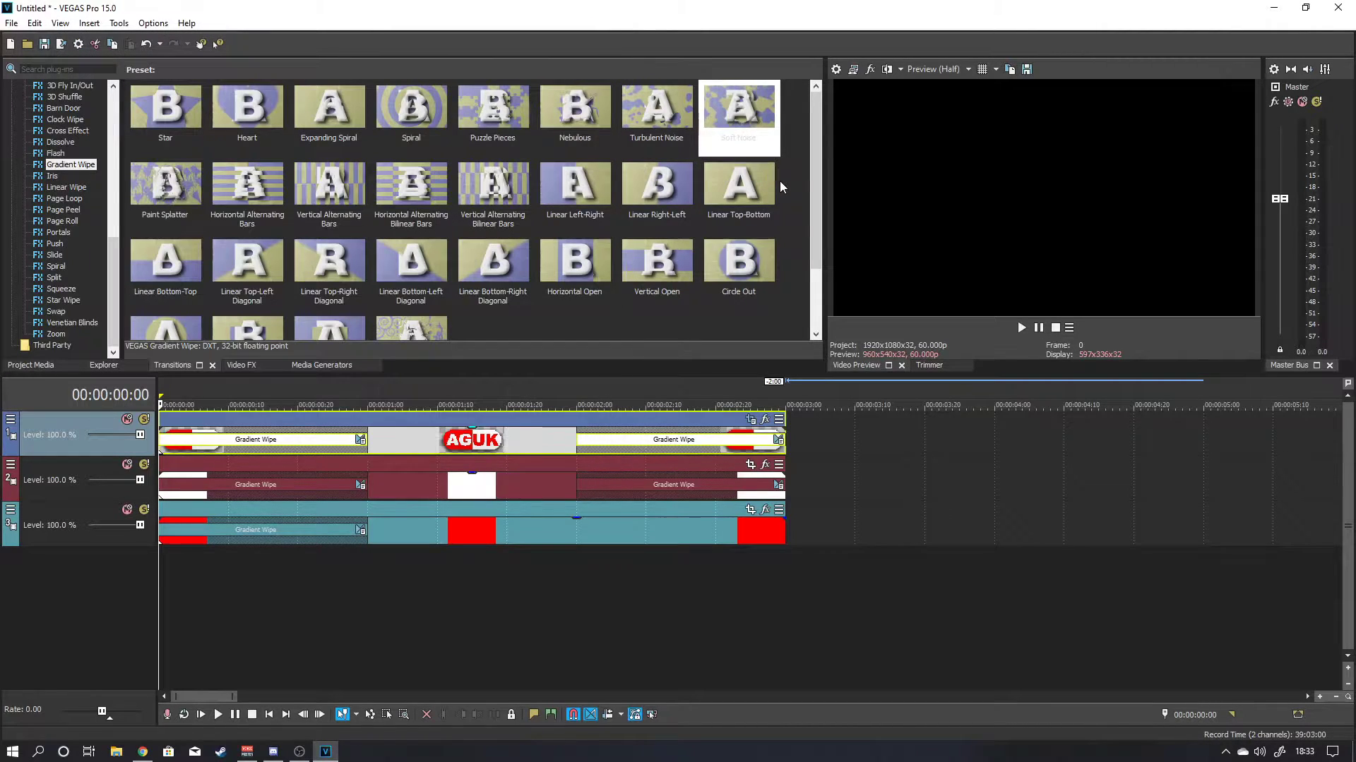
Add a reversed Soft Noise wipe to the red clip's end at 0.300, then recheck the white one.
drag(750, 112, 785, 538)
click(458, 113)
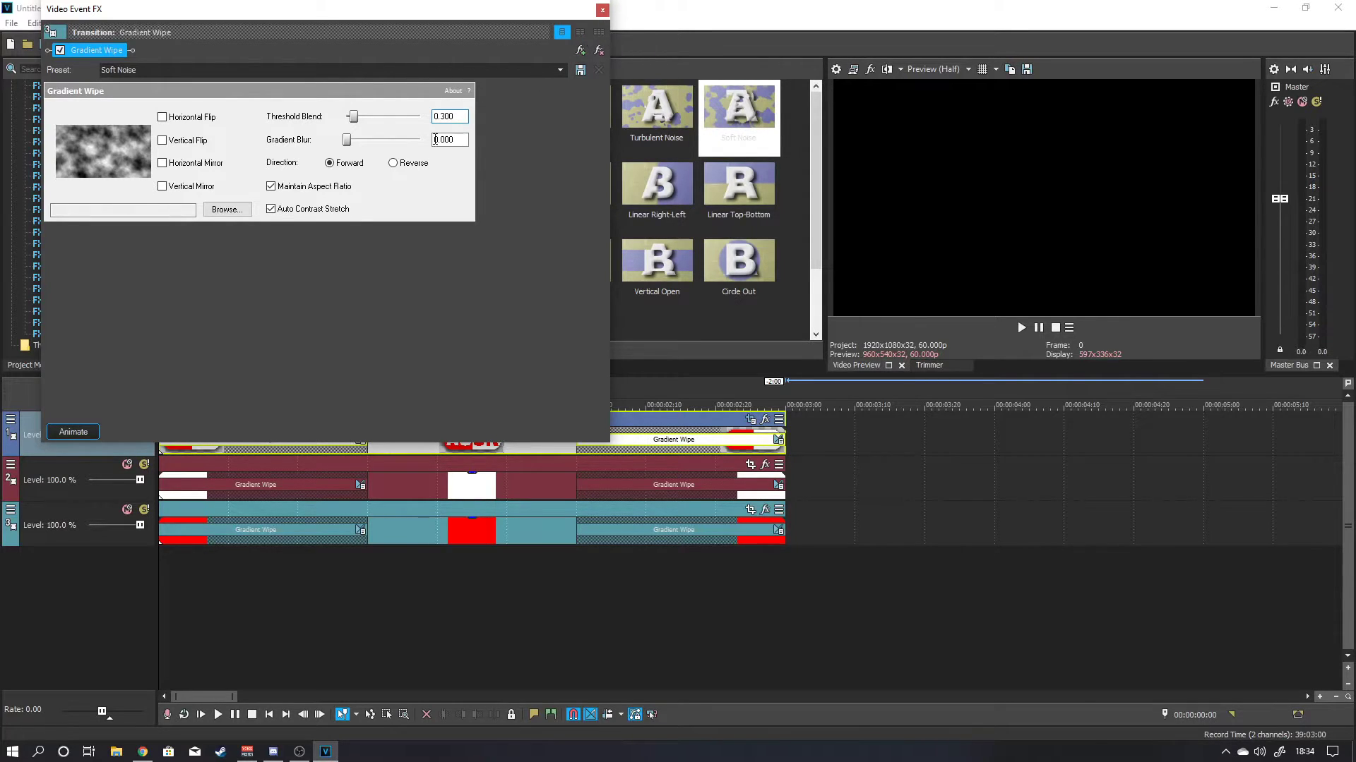
click(394, 172)
click(602, 11)
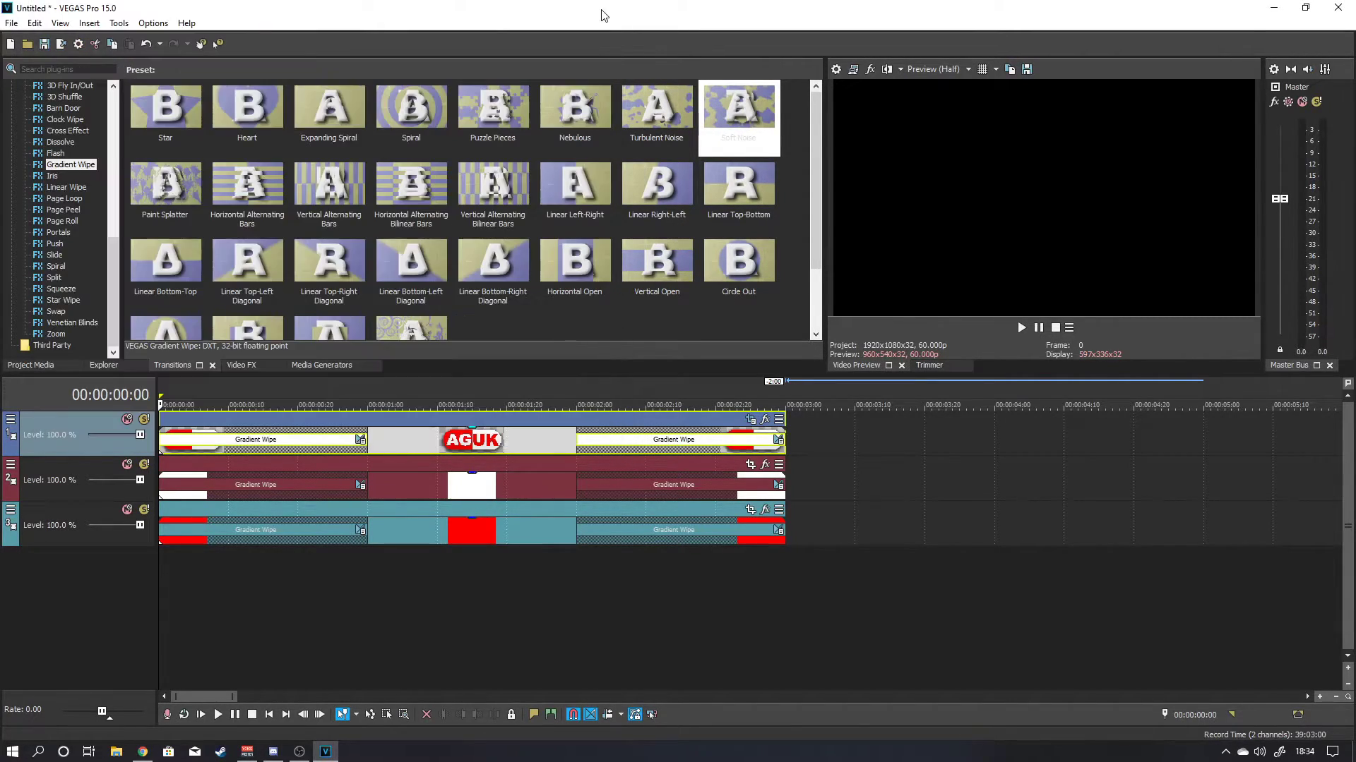
click(779, 486)
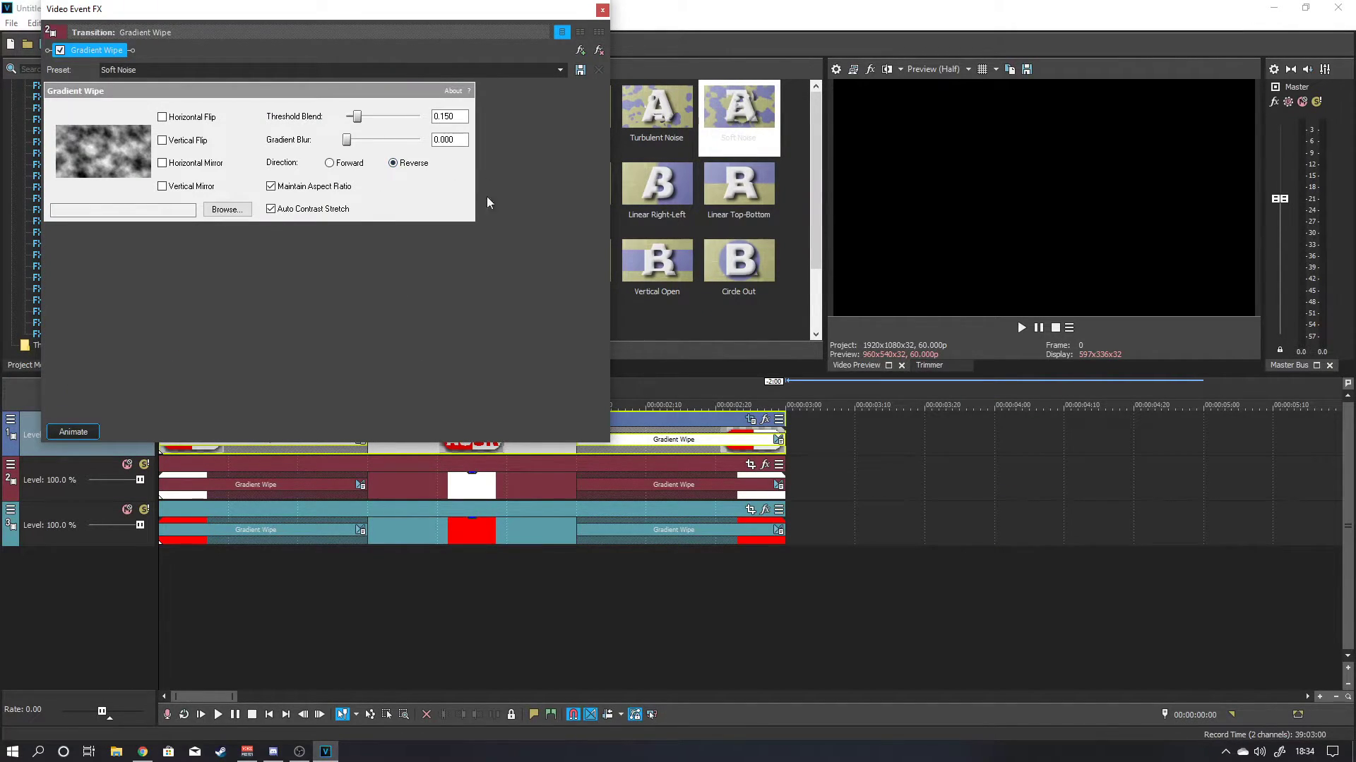
click(602, 10)
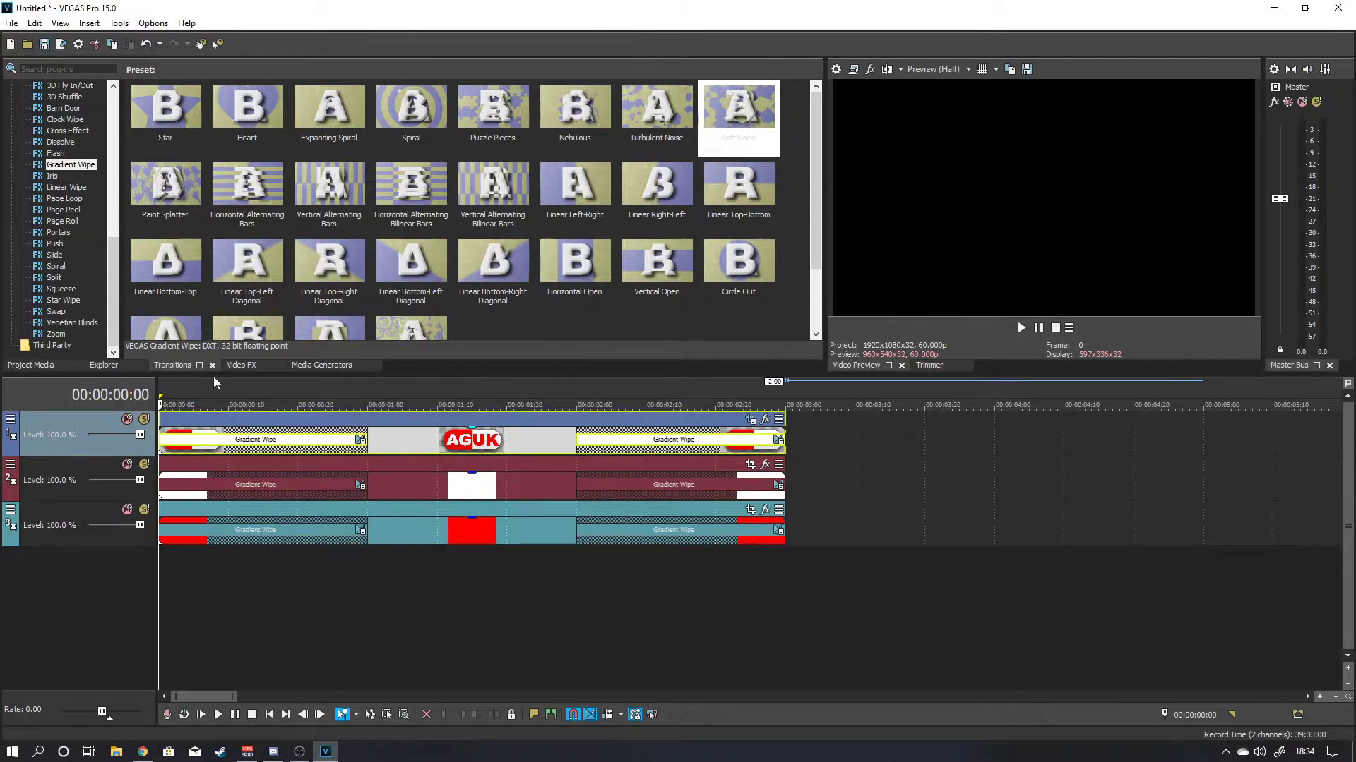
Play back the finished stinger to check every wipe, then bring up the File menu.
click(1021, 328)
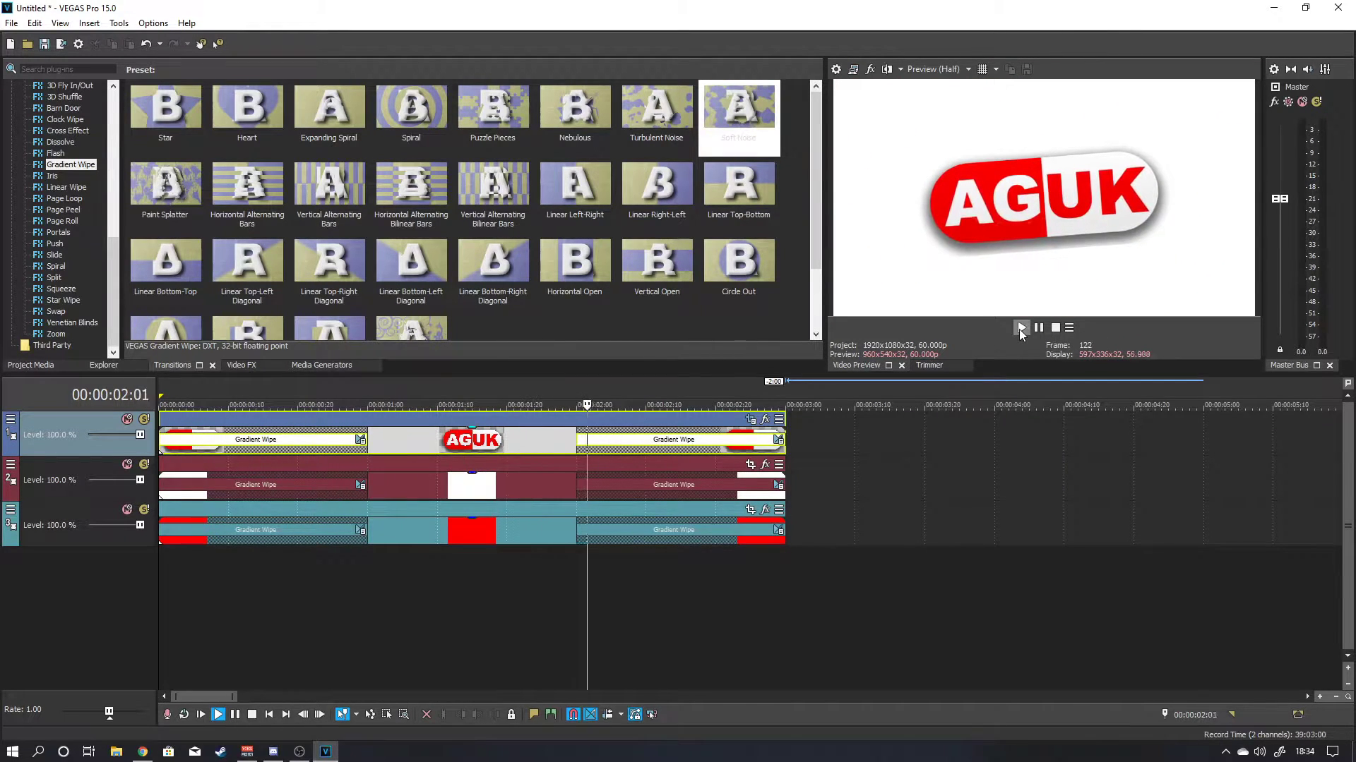
click(1056, 328)
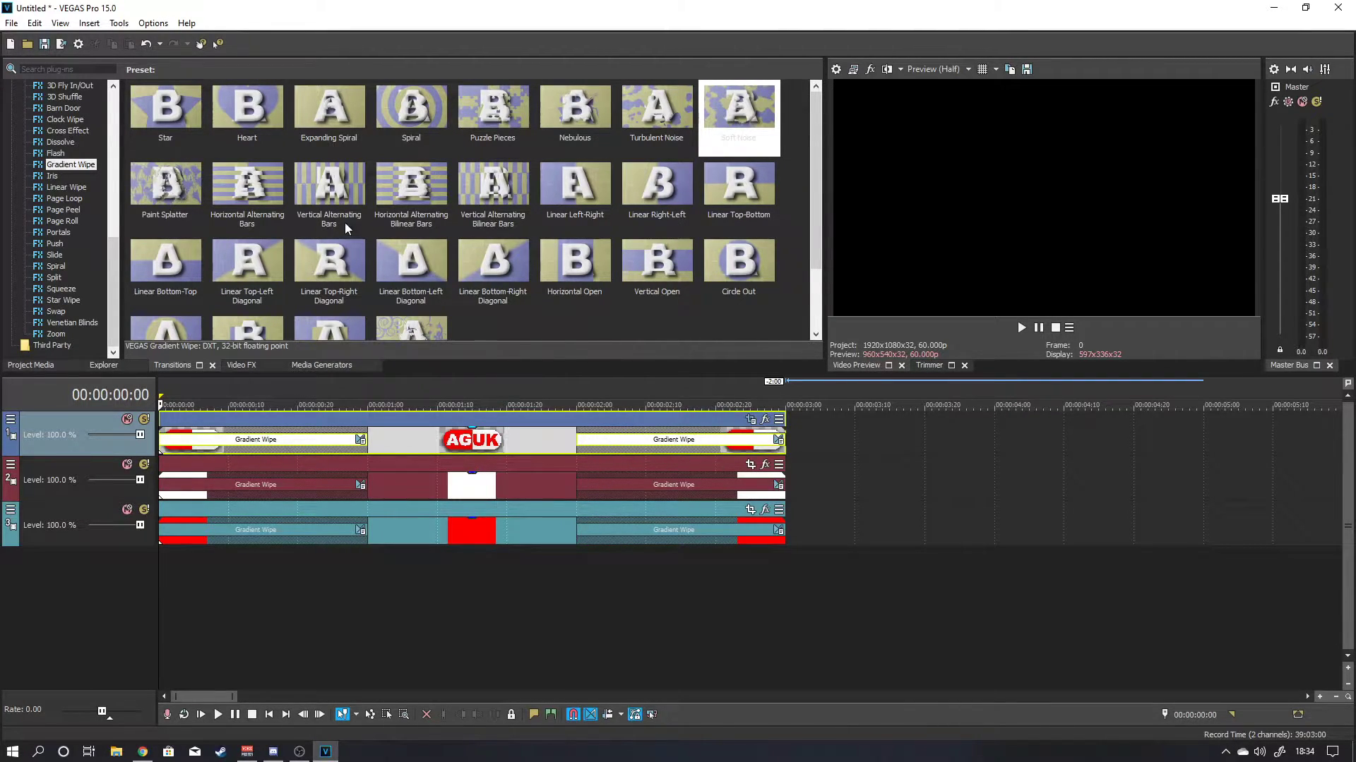
click(11, 24)
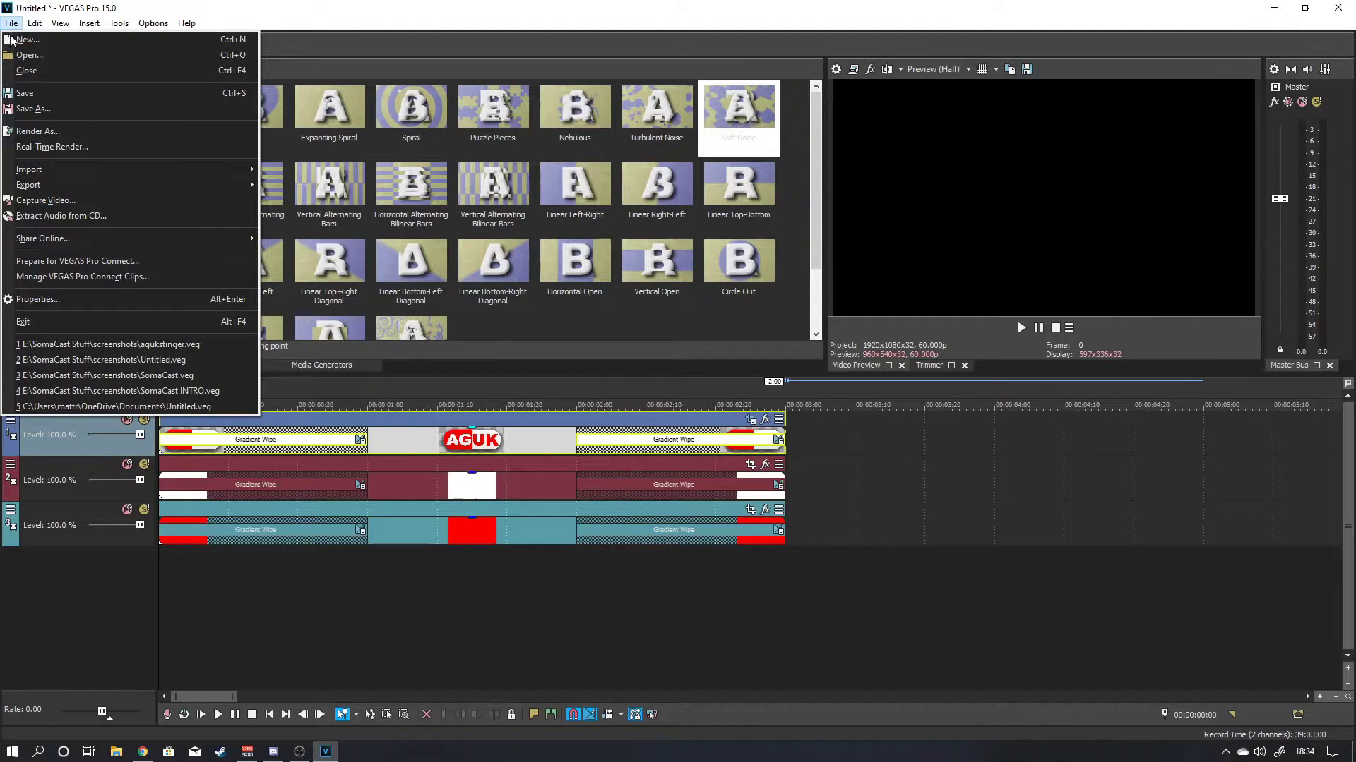
Pick the QuickTime 7 '3 Mbps Video' render template and open its Custom Settings.
click(62, 130)
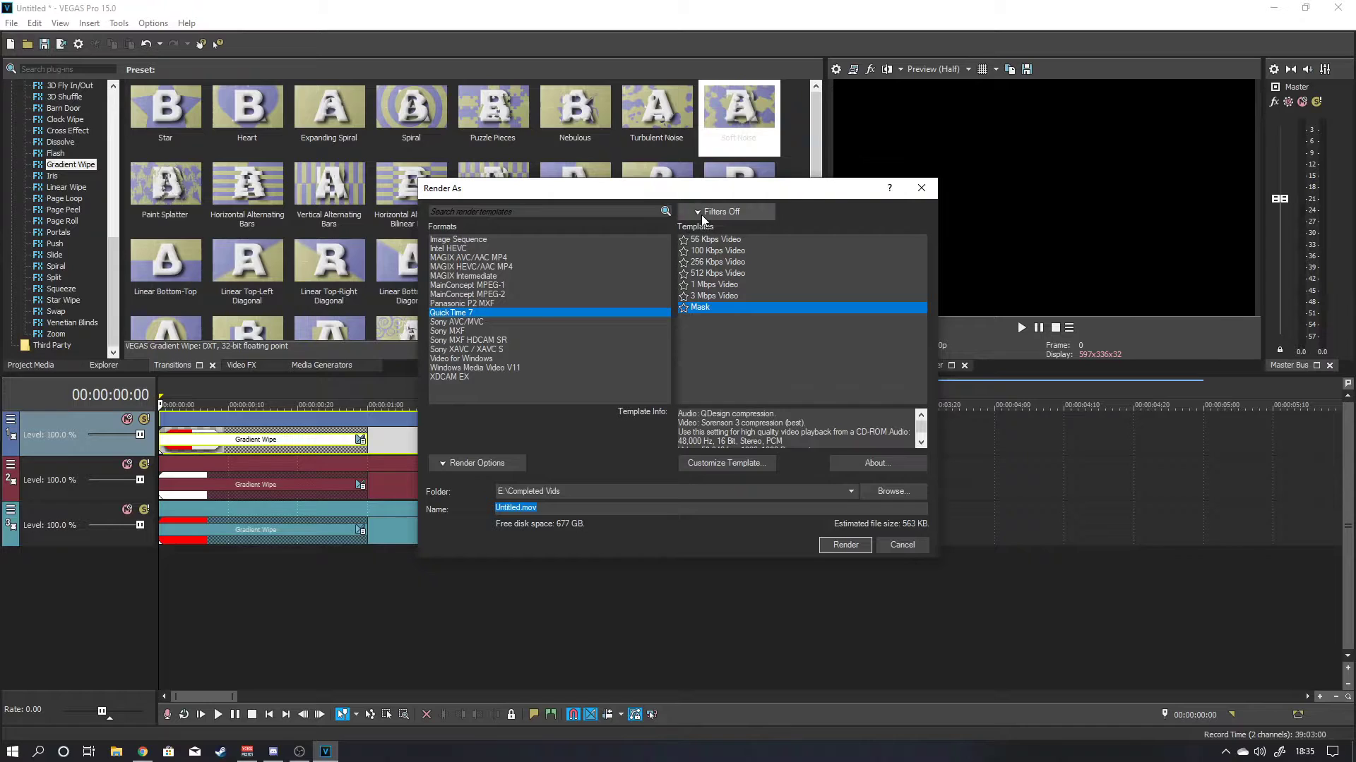
click(704, 297)
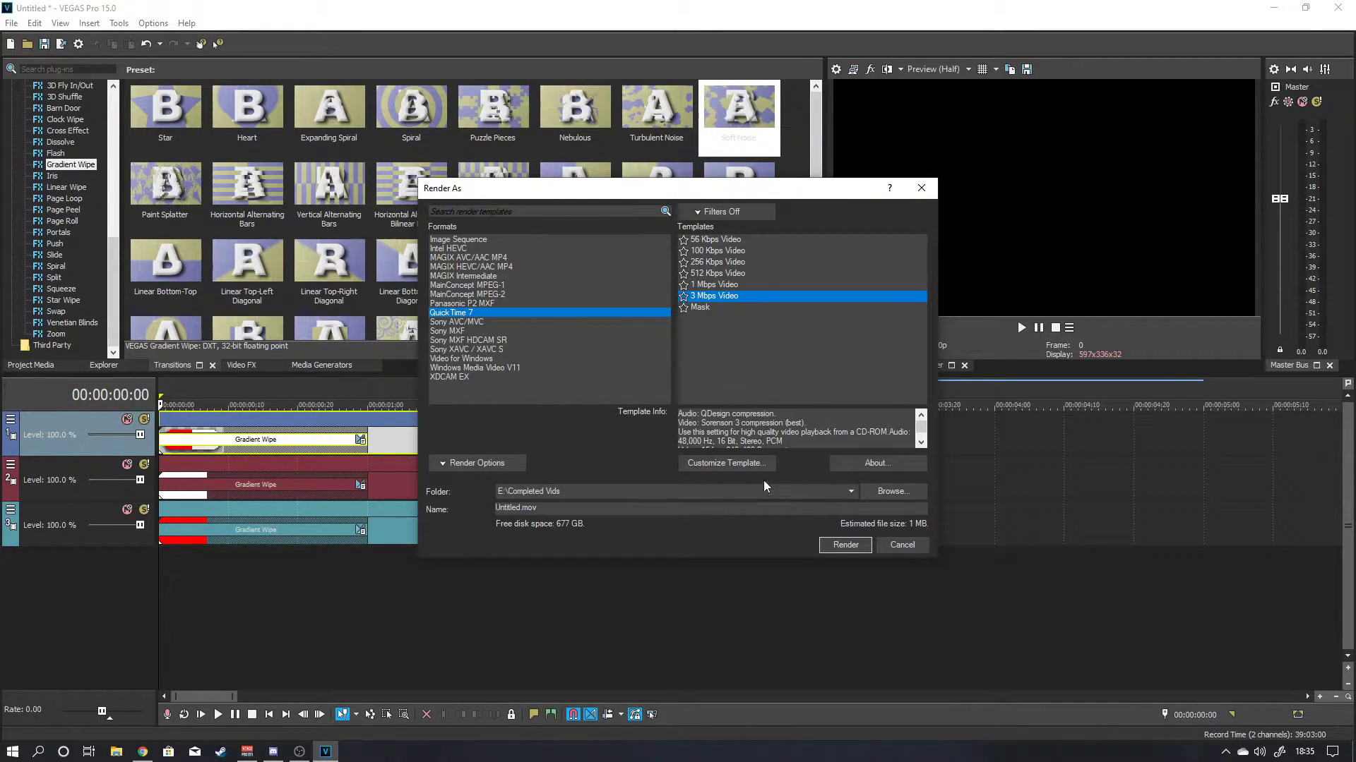
click(743, 464)
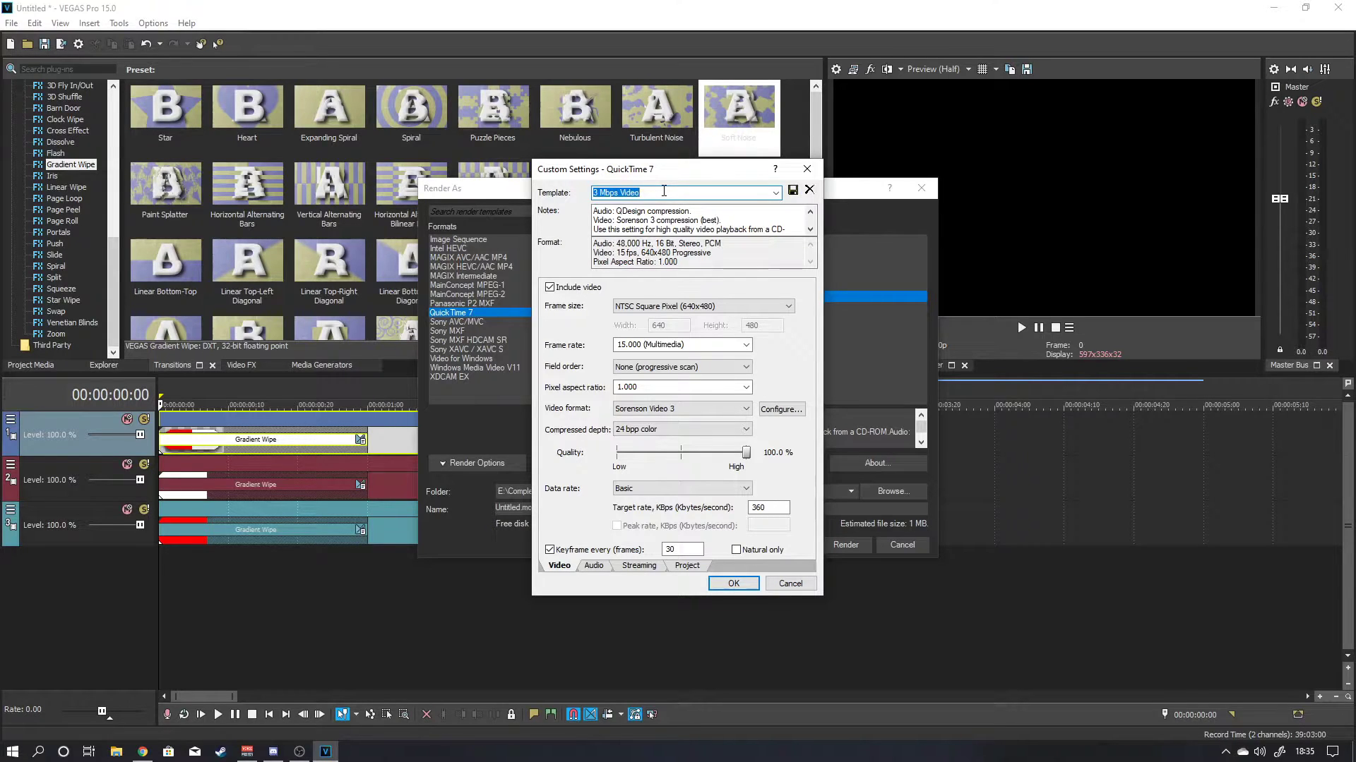
Try 1920x1080, 59.940 fps and Animation format in Custom Settings, then cancel and select the Mask template.
drag(692, 167, 489, 167)
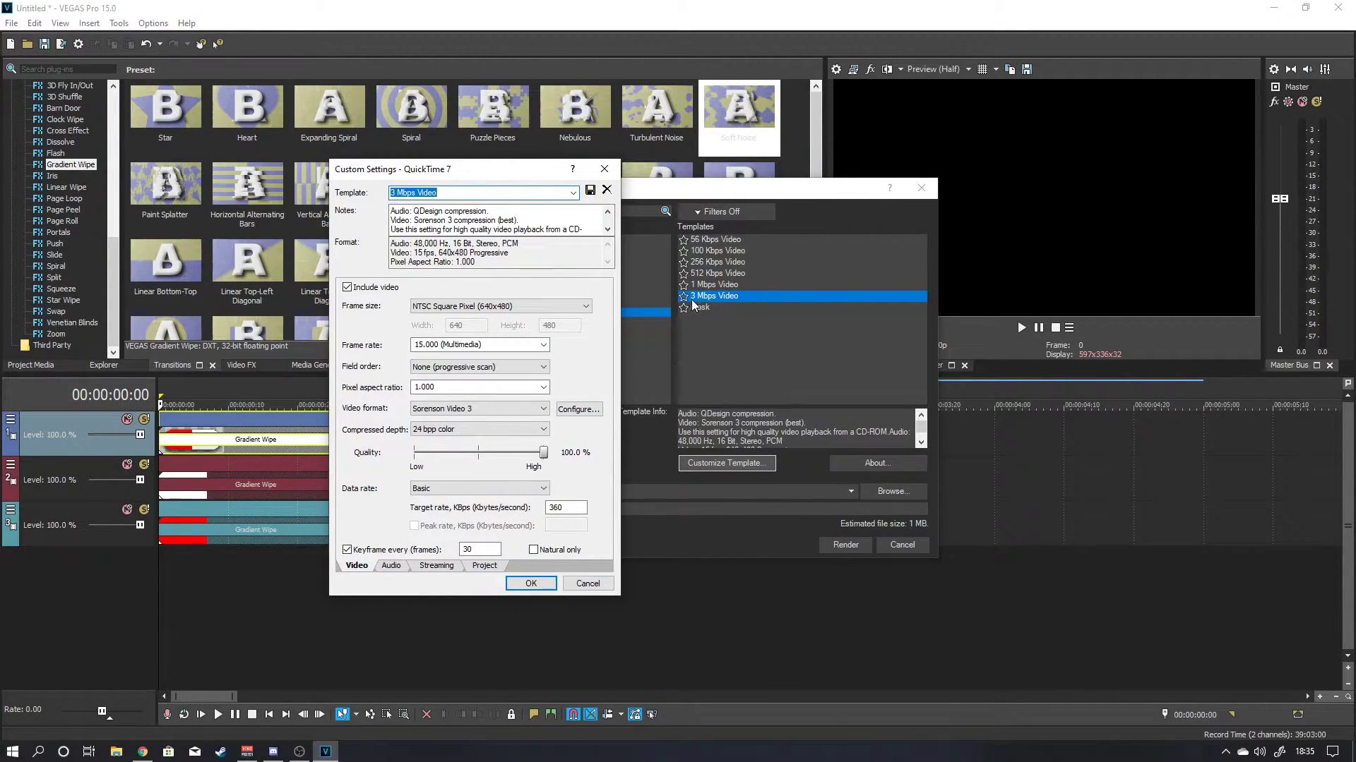
drag(497, 173, 877, 167)
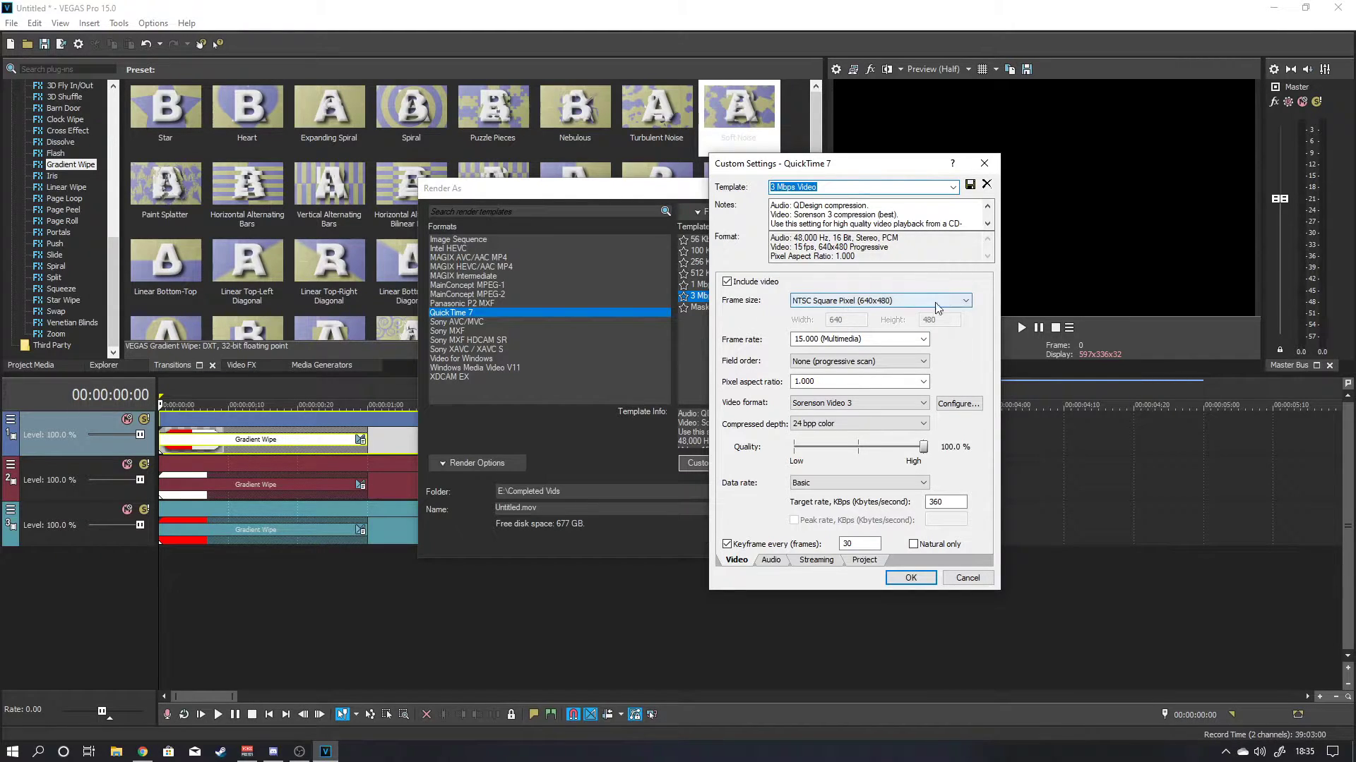
click(965, 301)
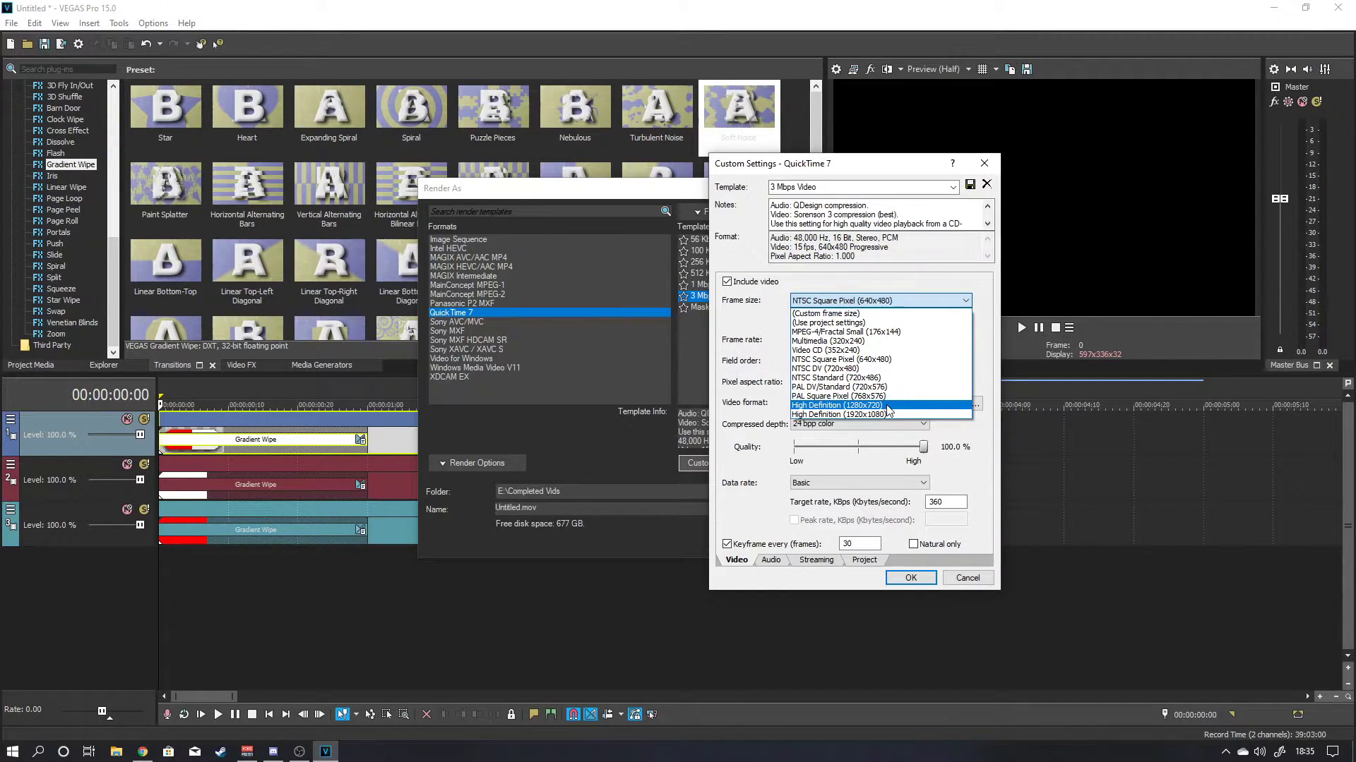
click(837, 416)
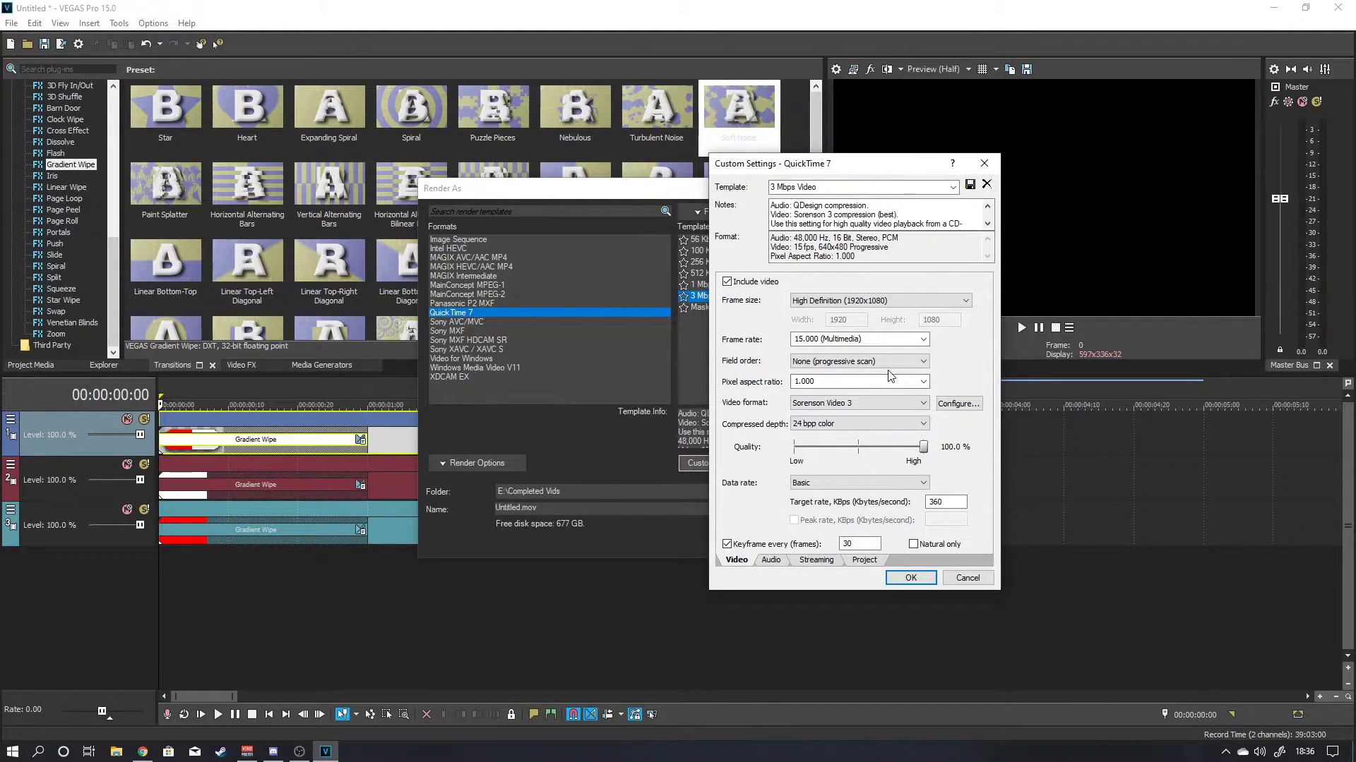
click(922, 341)
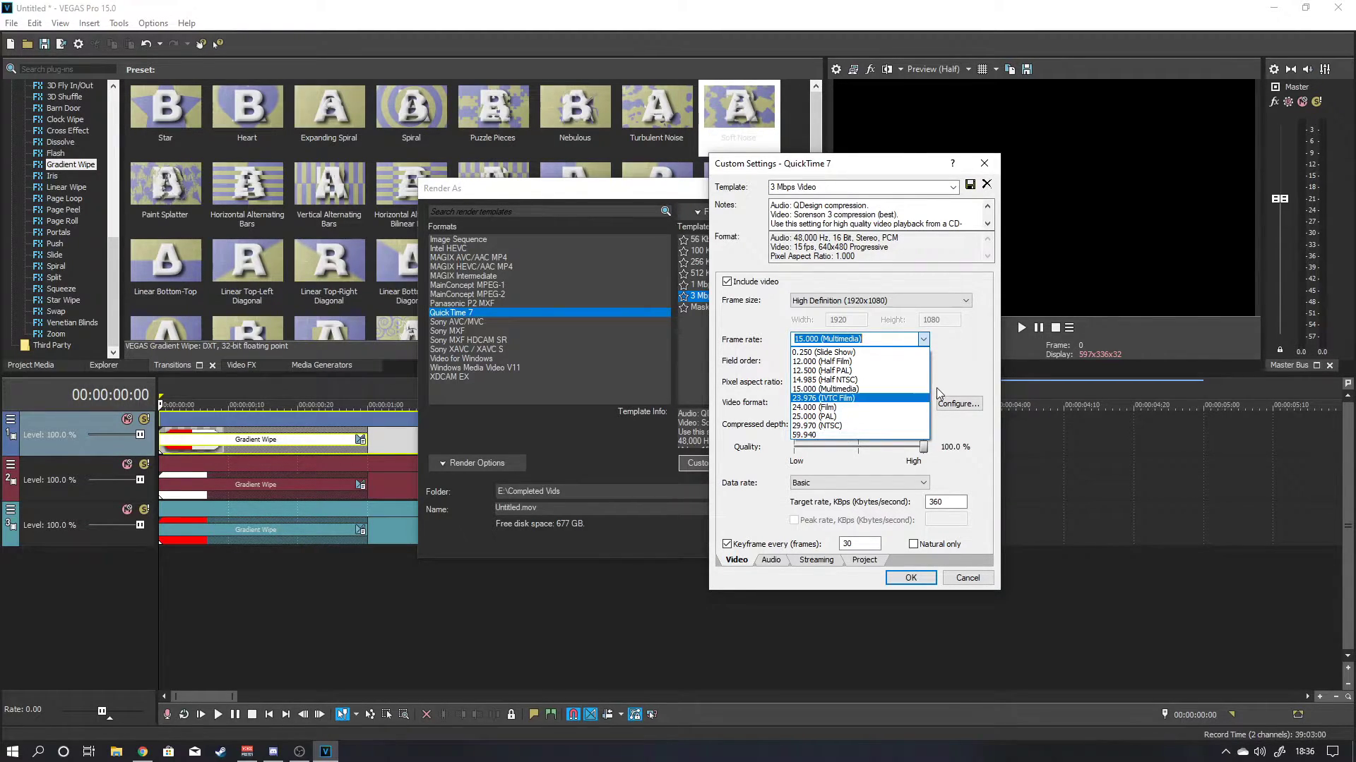
click(862, 436)
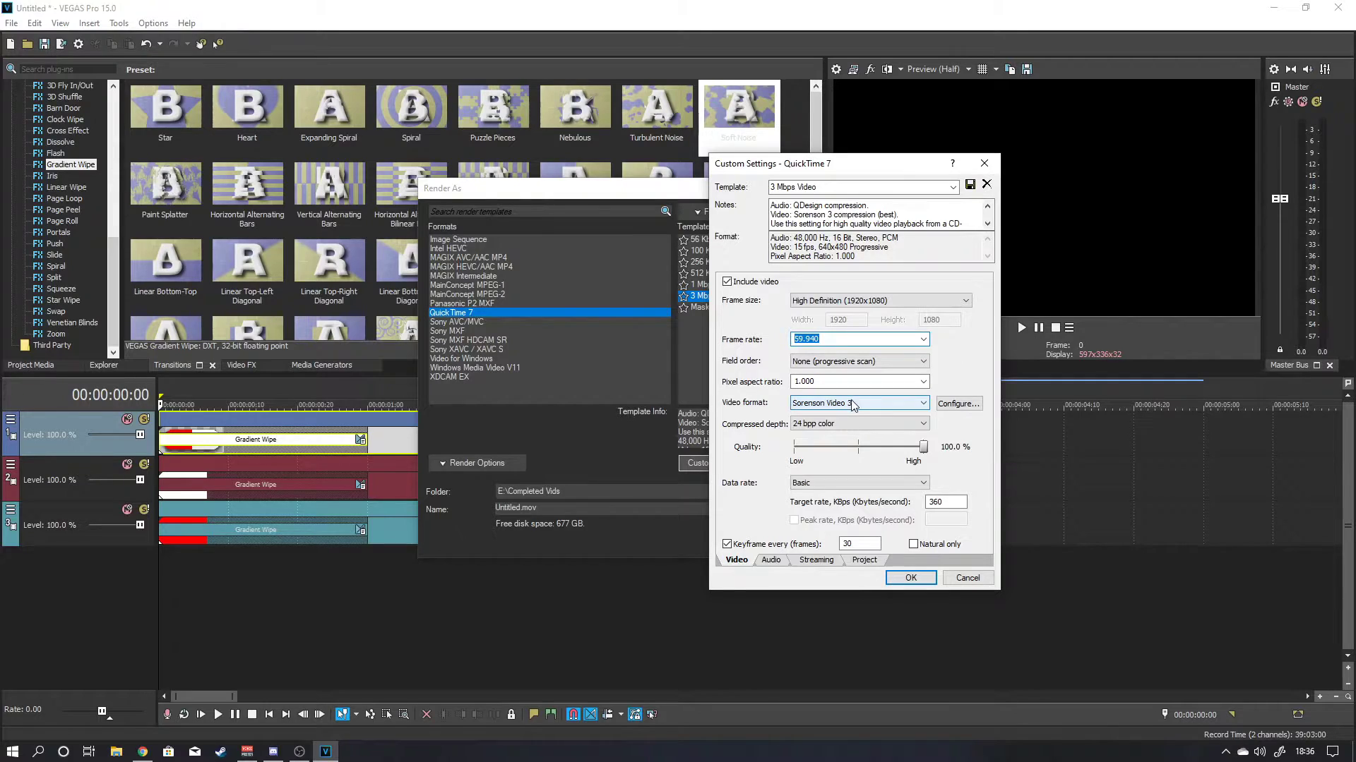
click(912, 404)
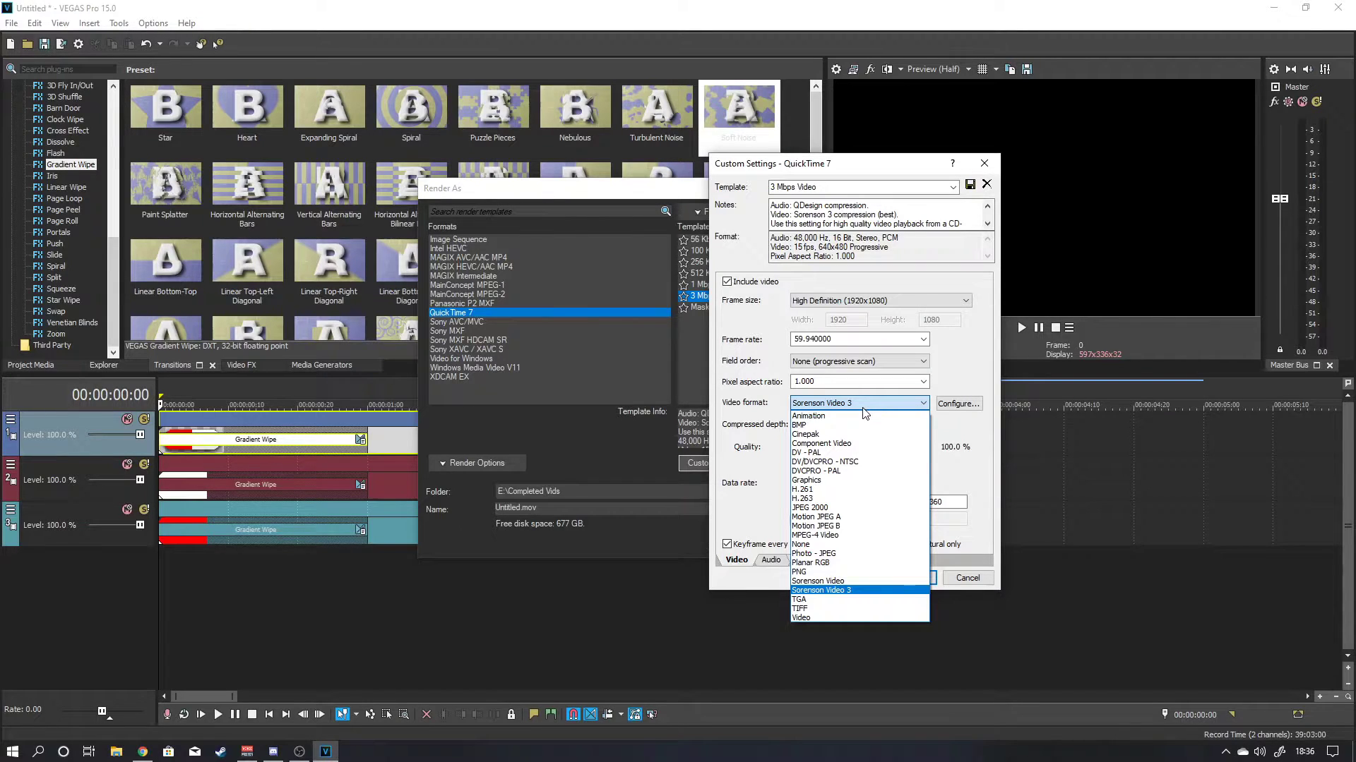
click(829, 417)
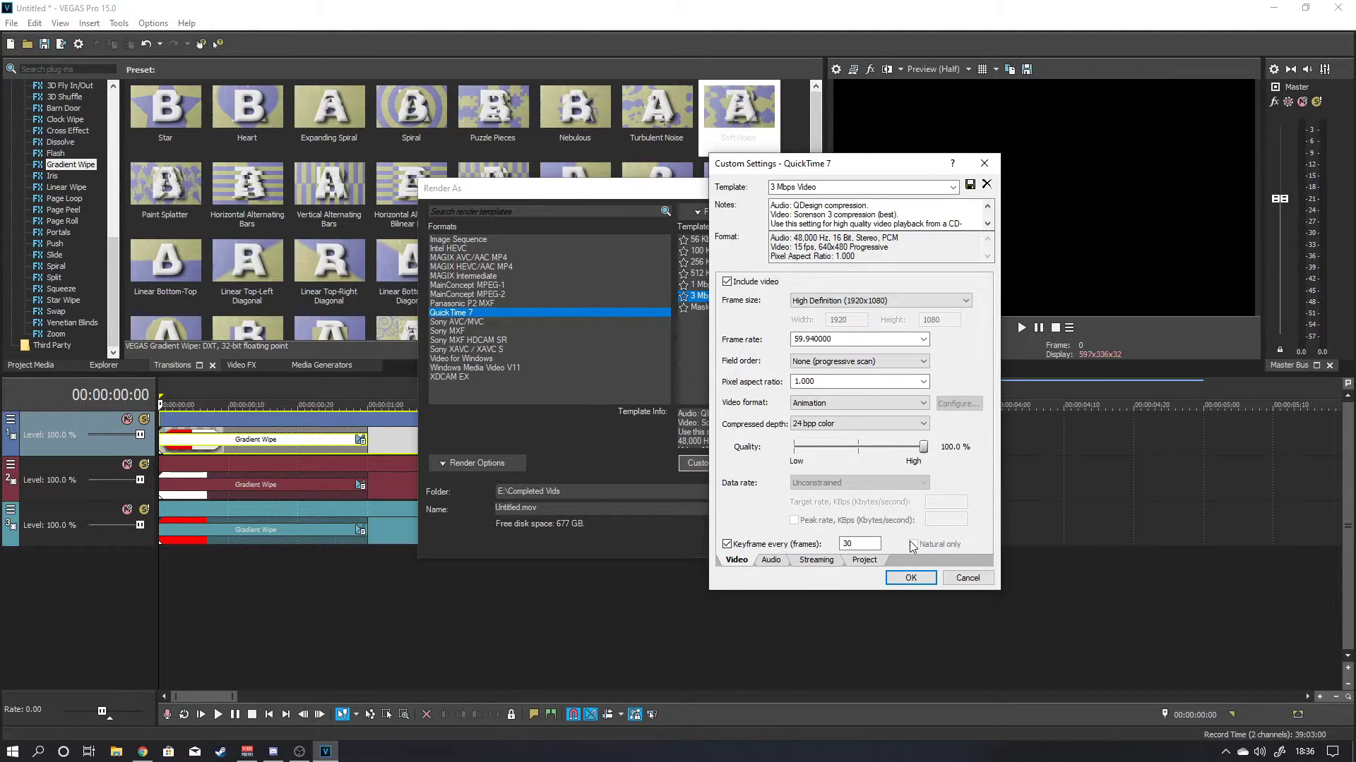
click(967, 578)
click(701, 309)
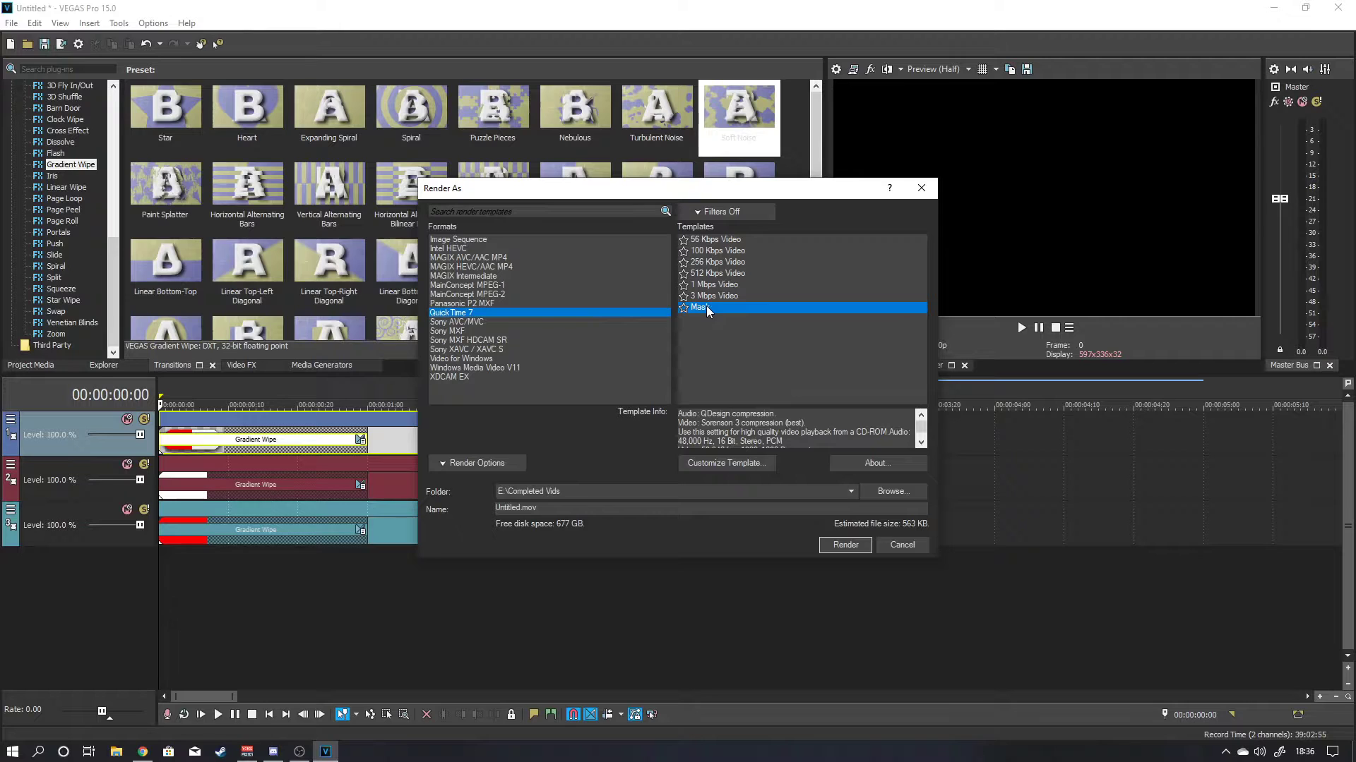
click(739, 464)
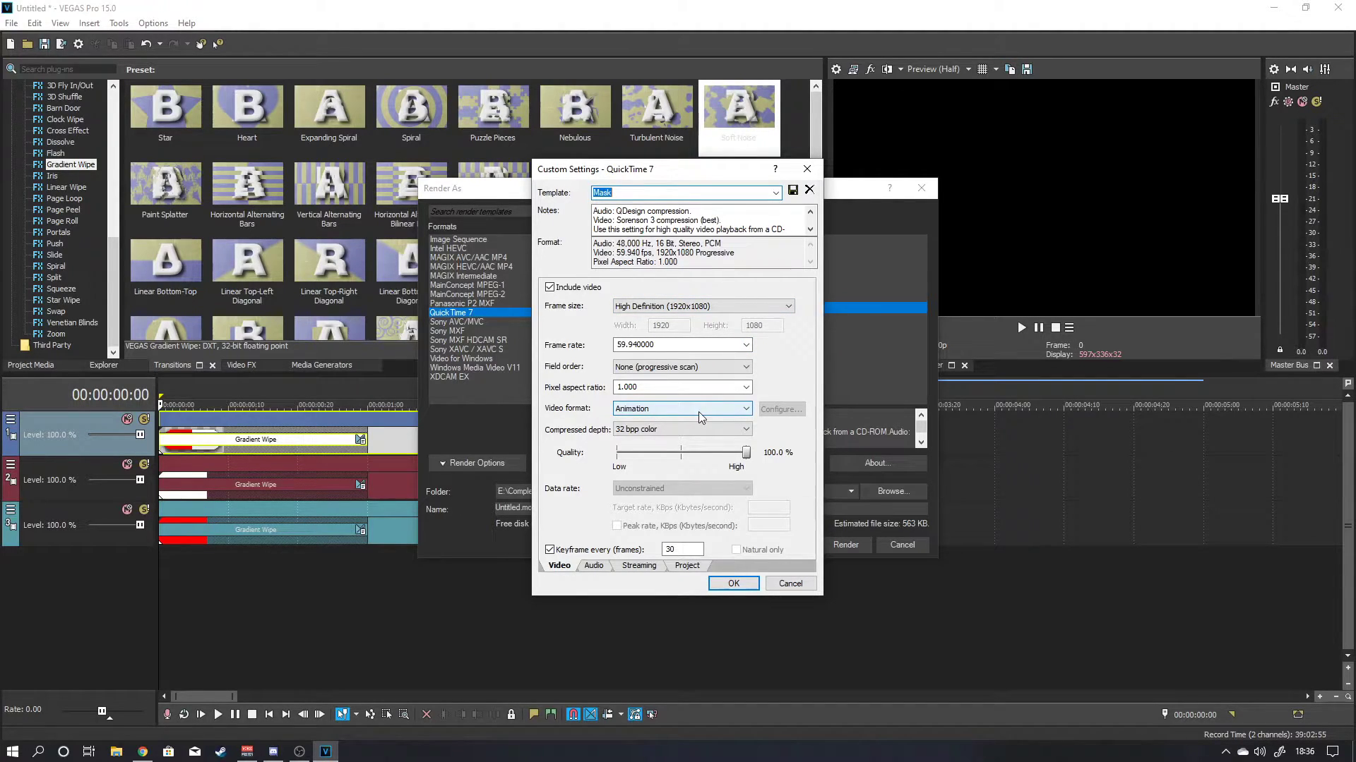
click(734, 584)
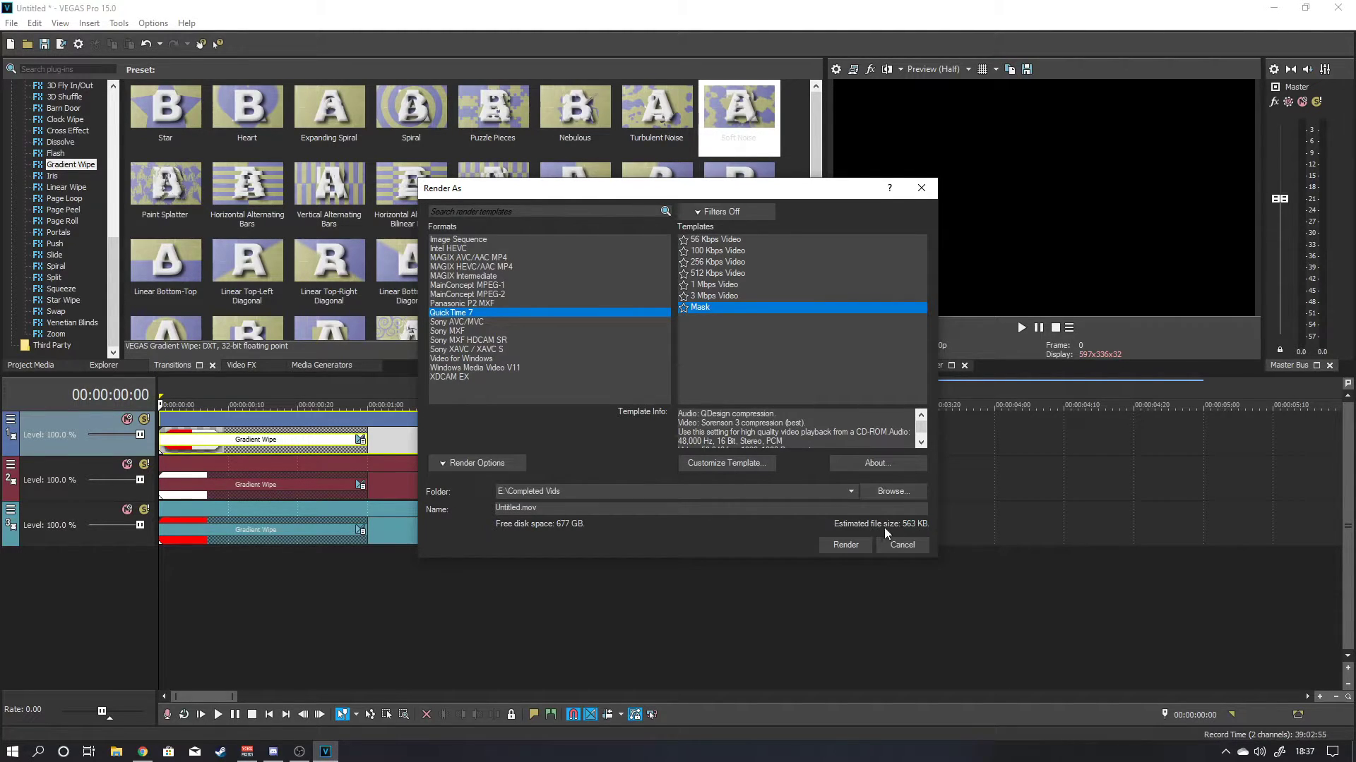
Render with the Mask template to test.mov instead of overwriting Untitled.mov, then close the completion dialog.
click(843, 547)
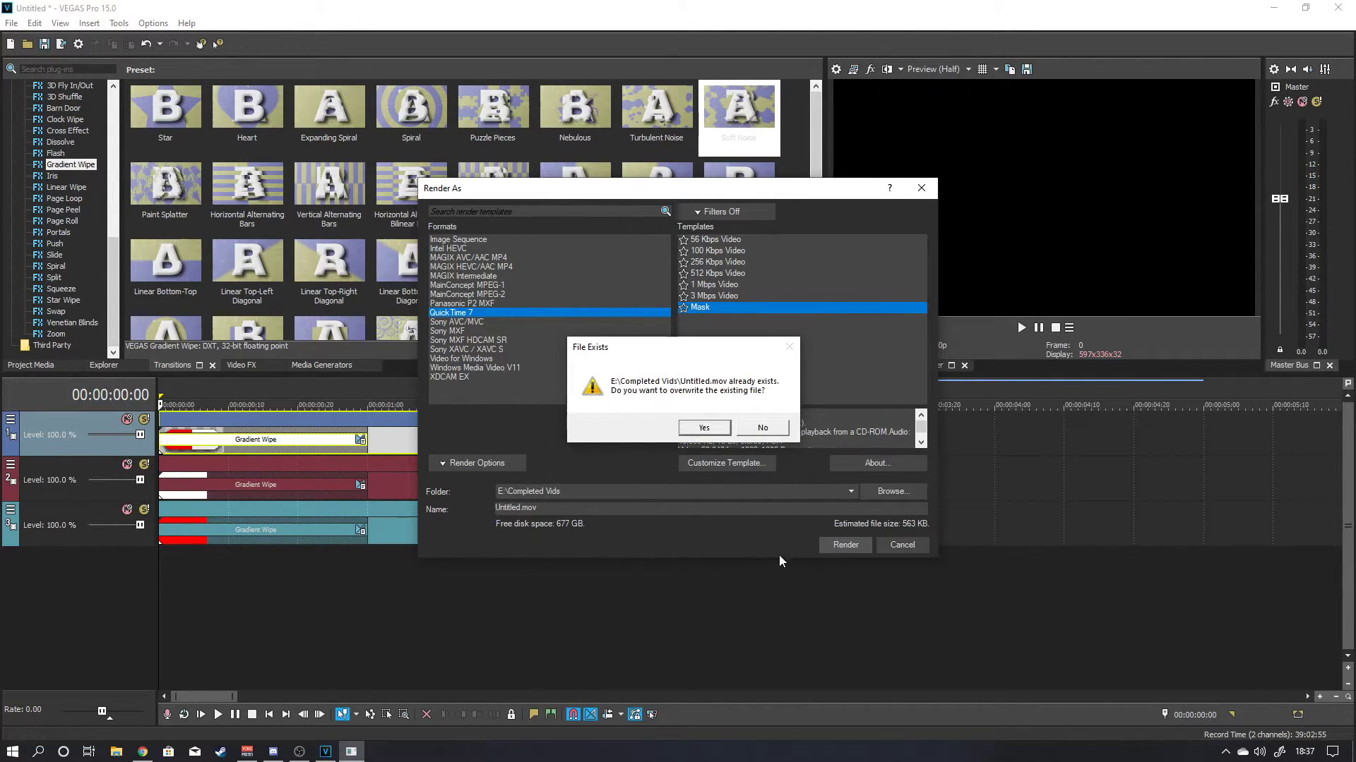
click(766, 429)
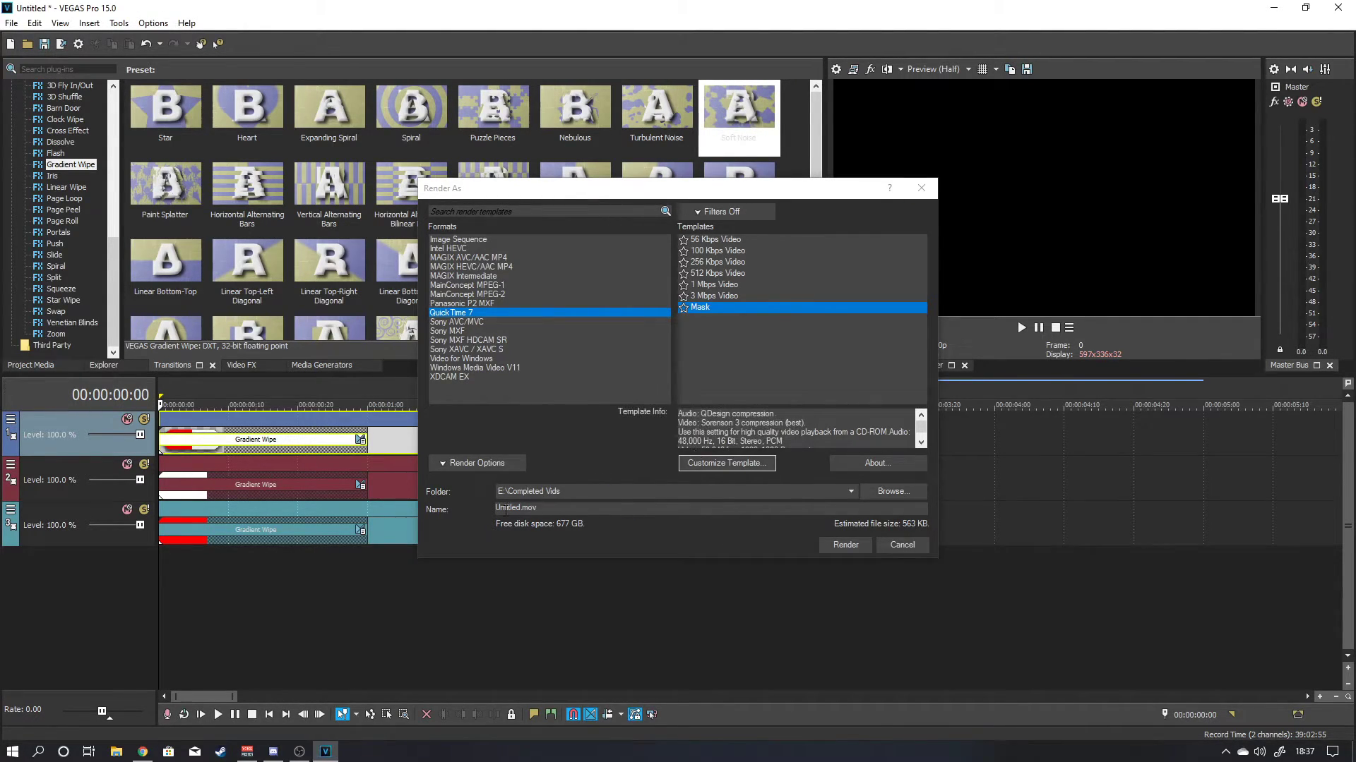
text(test)
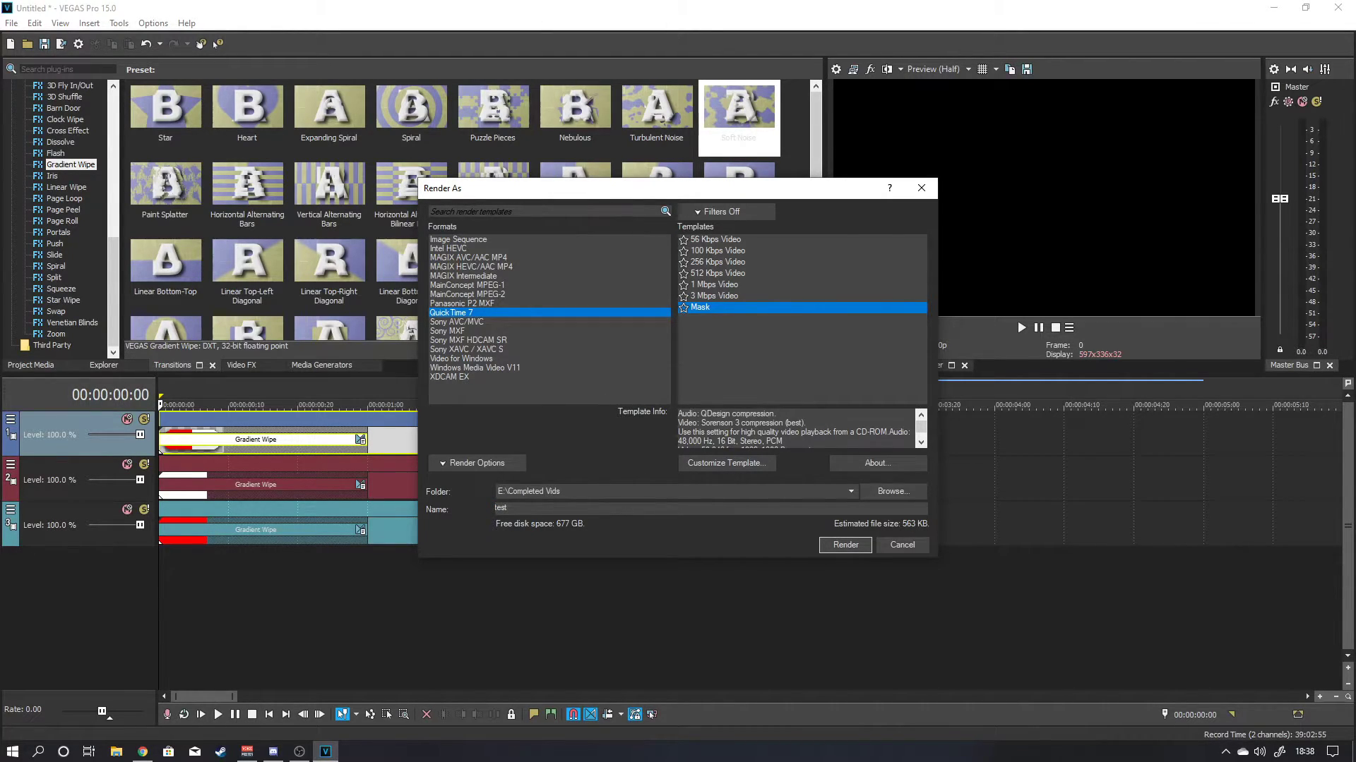
click(859, 547)
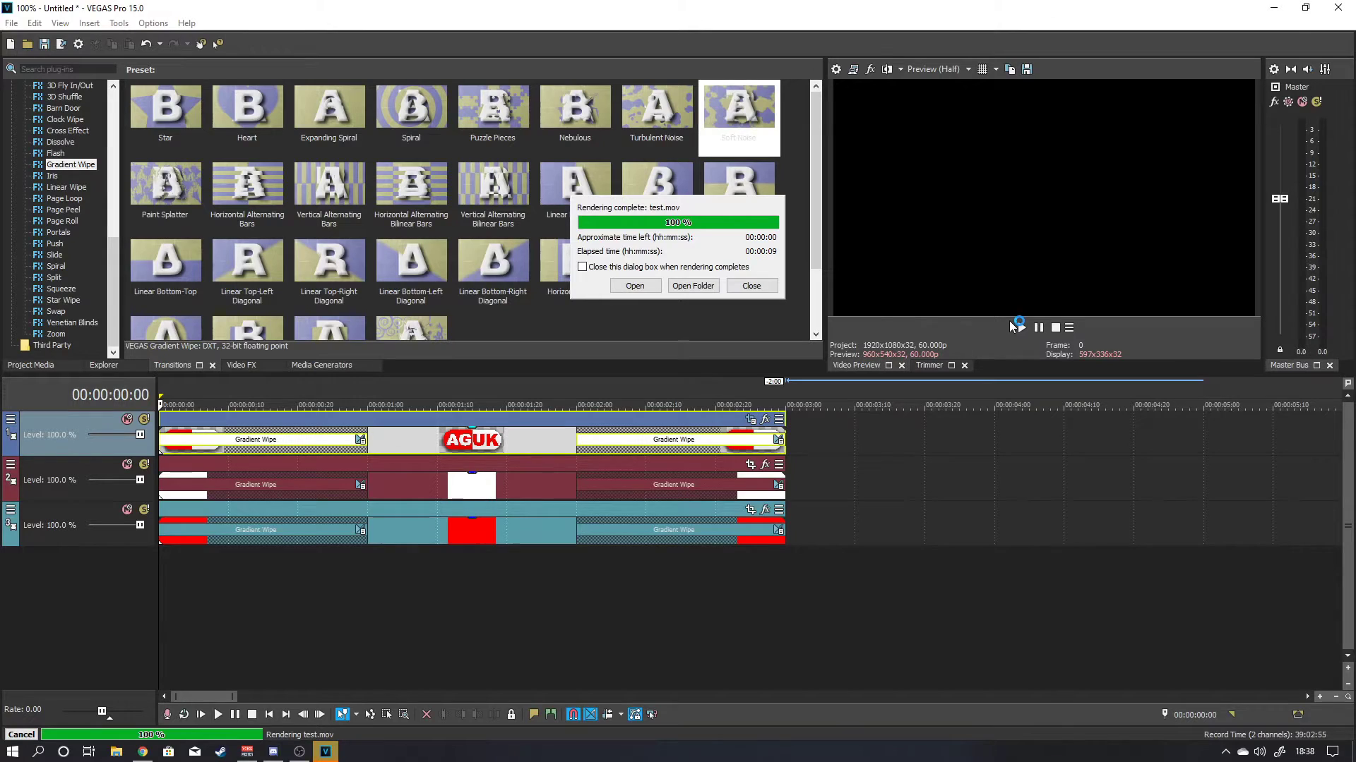
click(750, 288)
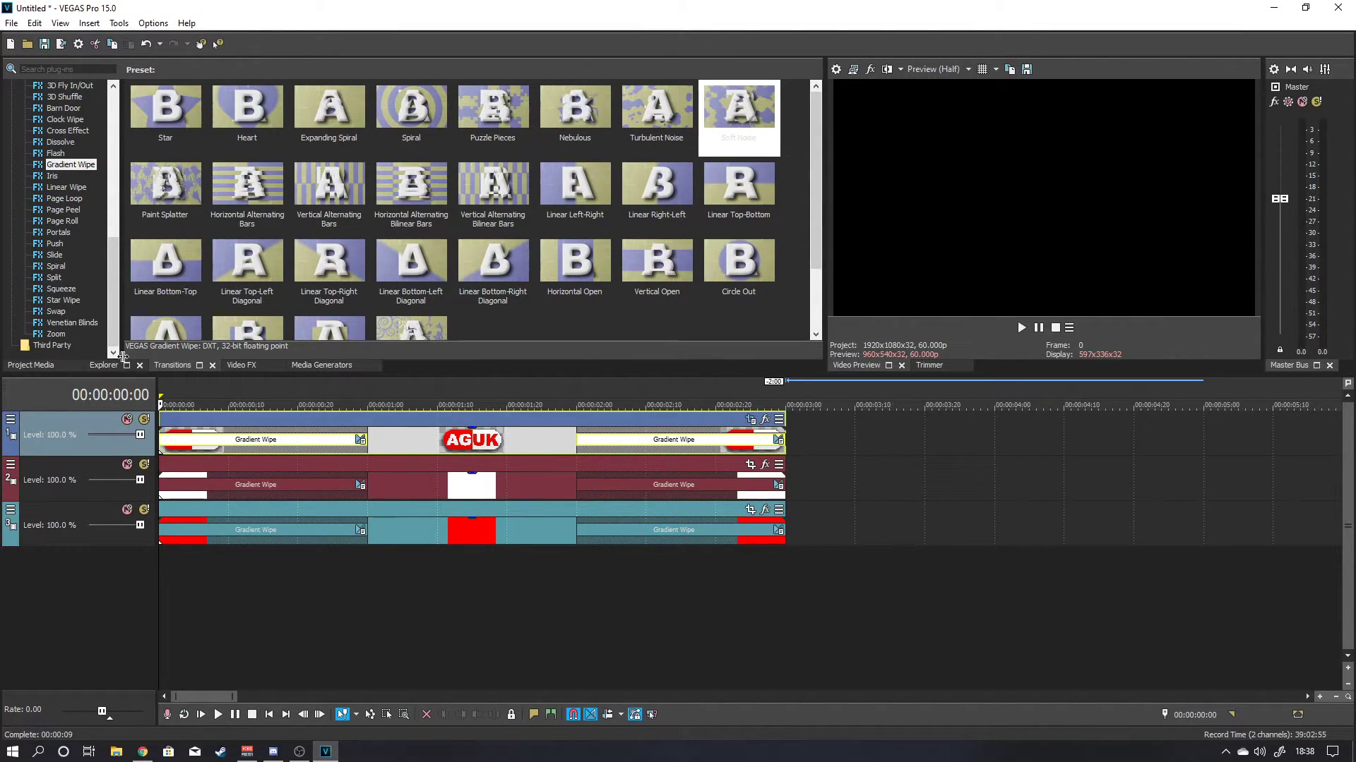
Remove all three media files and their timeline clips from the project with Yes to All.
click(35, 366)
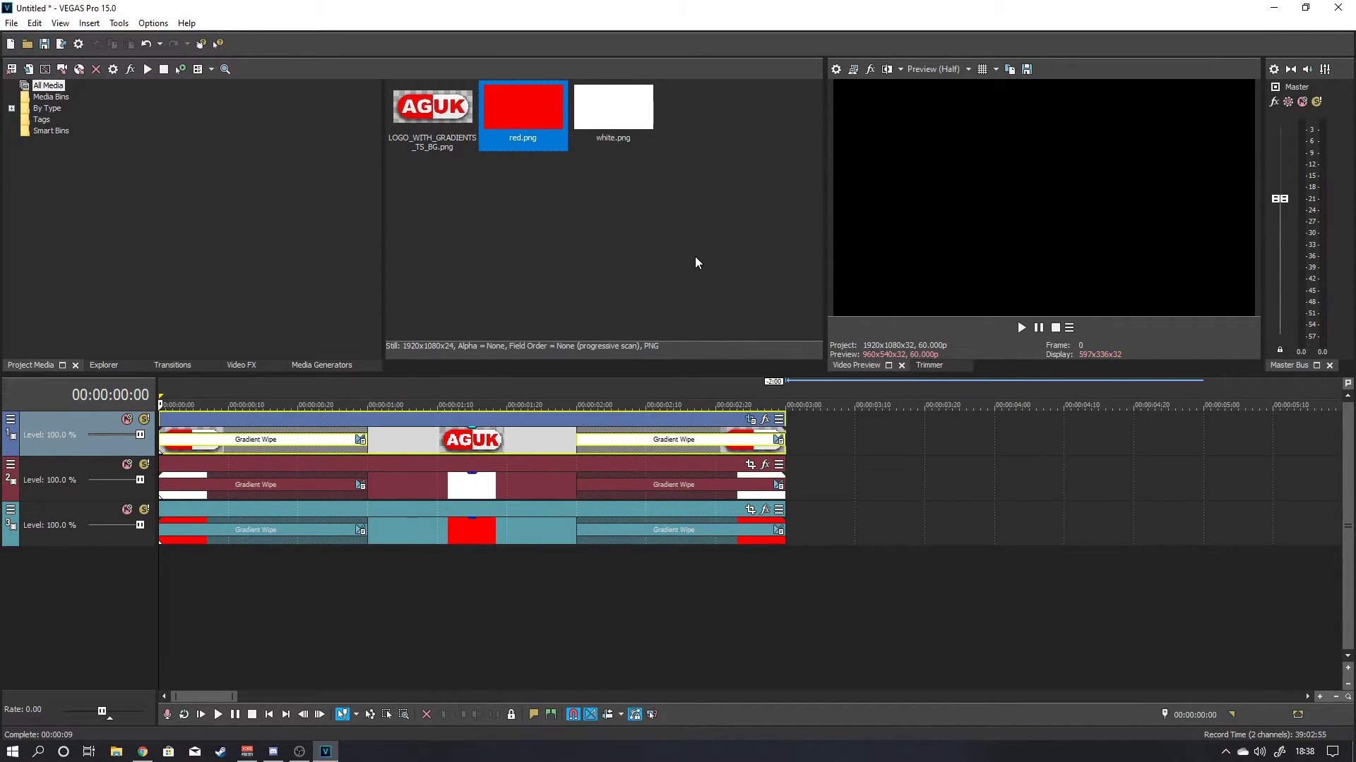
drag(695, 256, 473, 86)
right_click(503, 111)
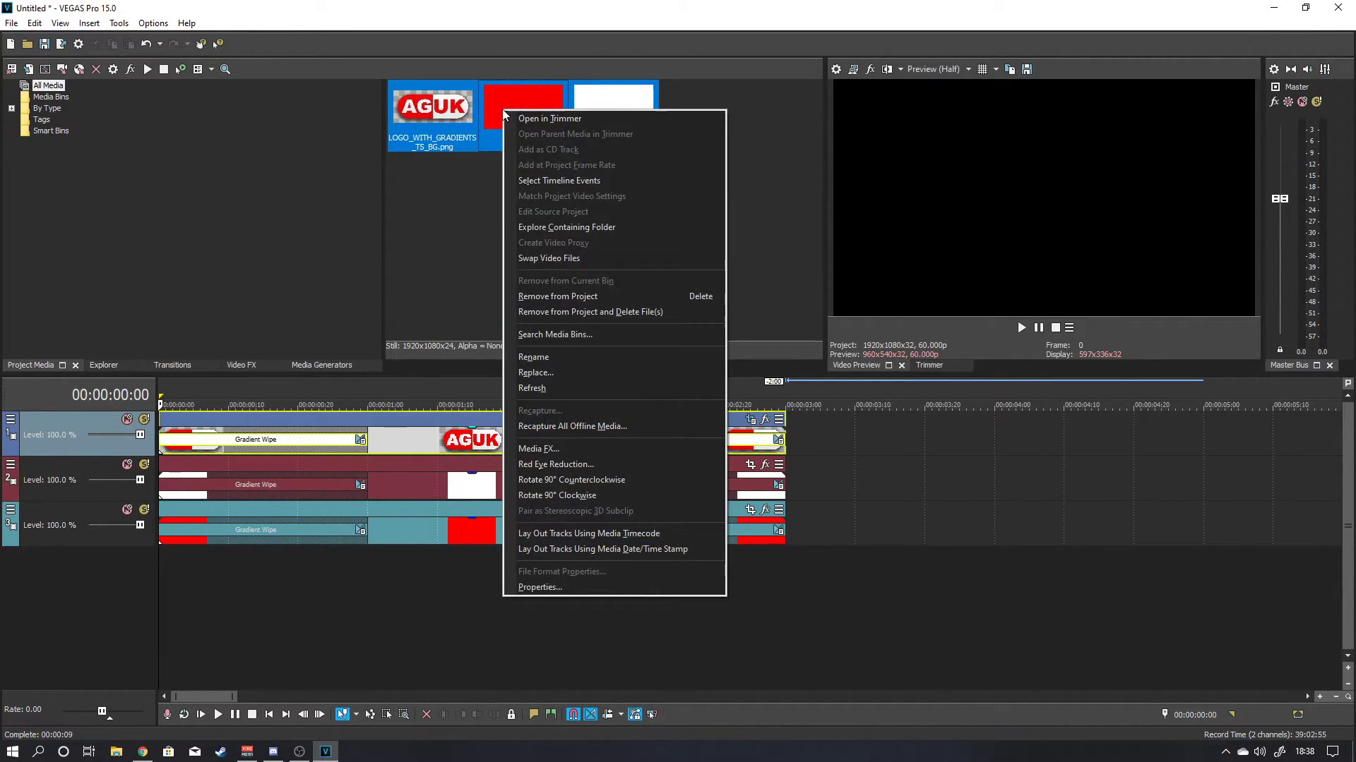
click(573, 298)
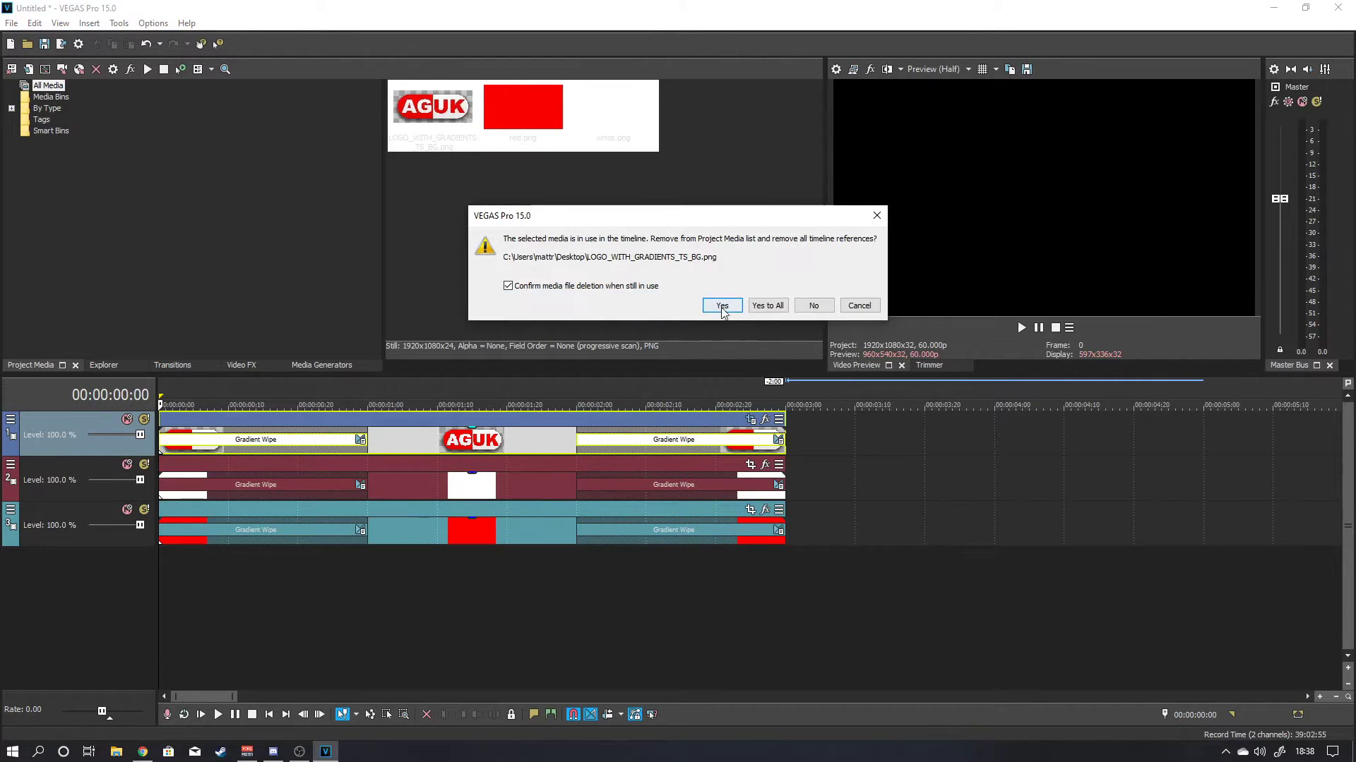
click(760, 309)
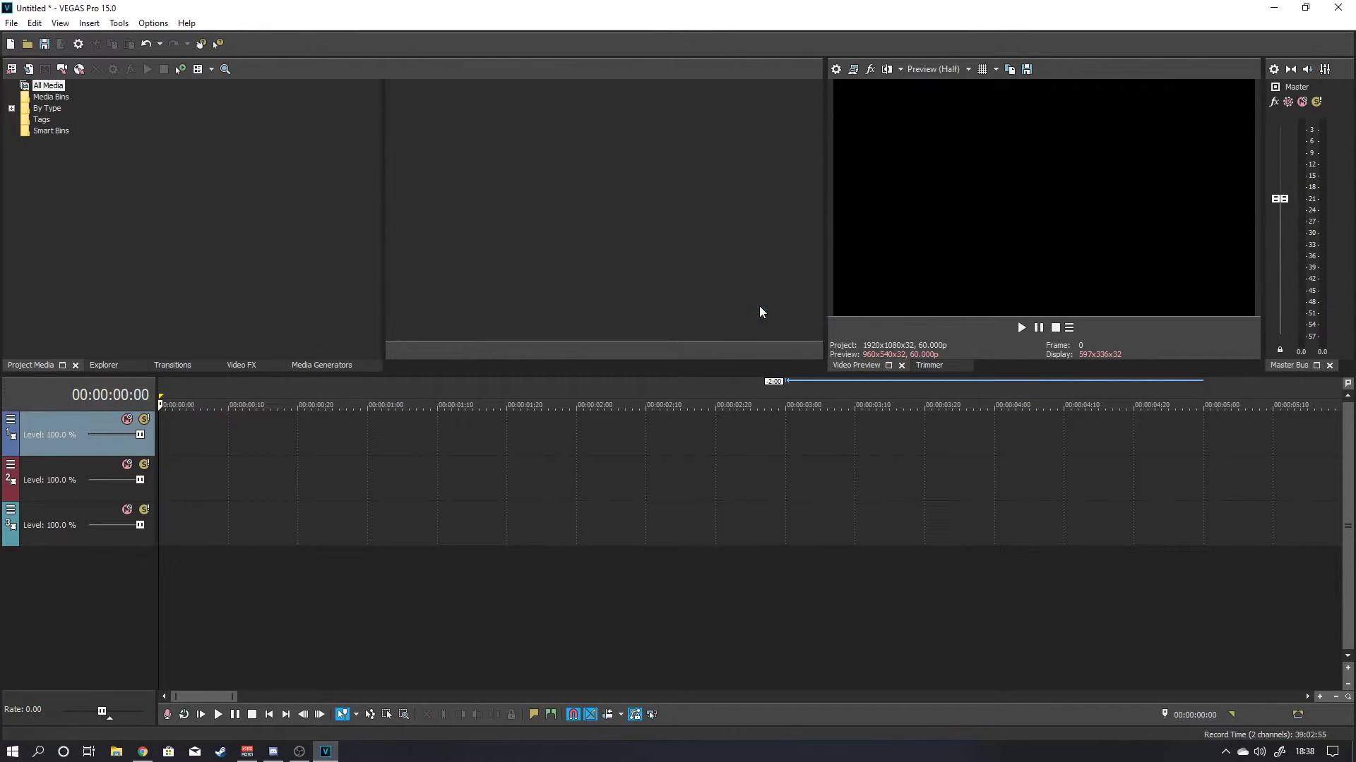
click(116, 752)
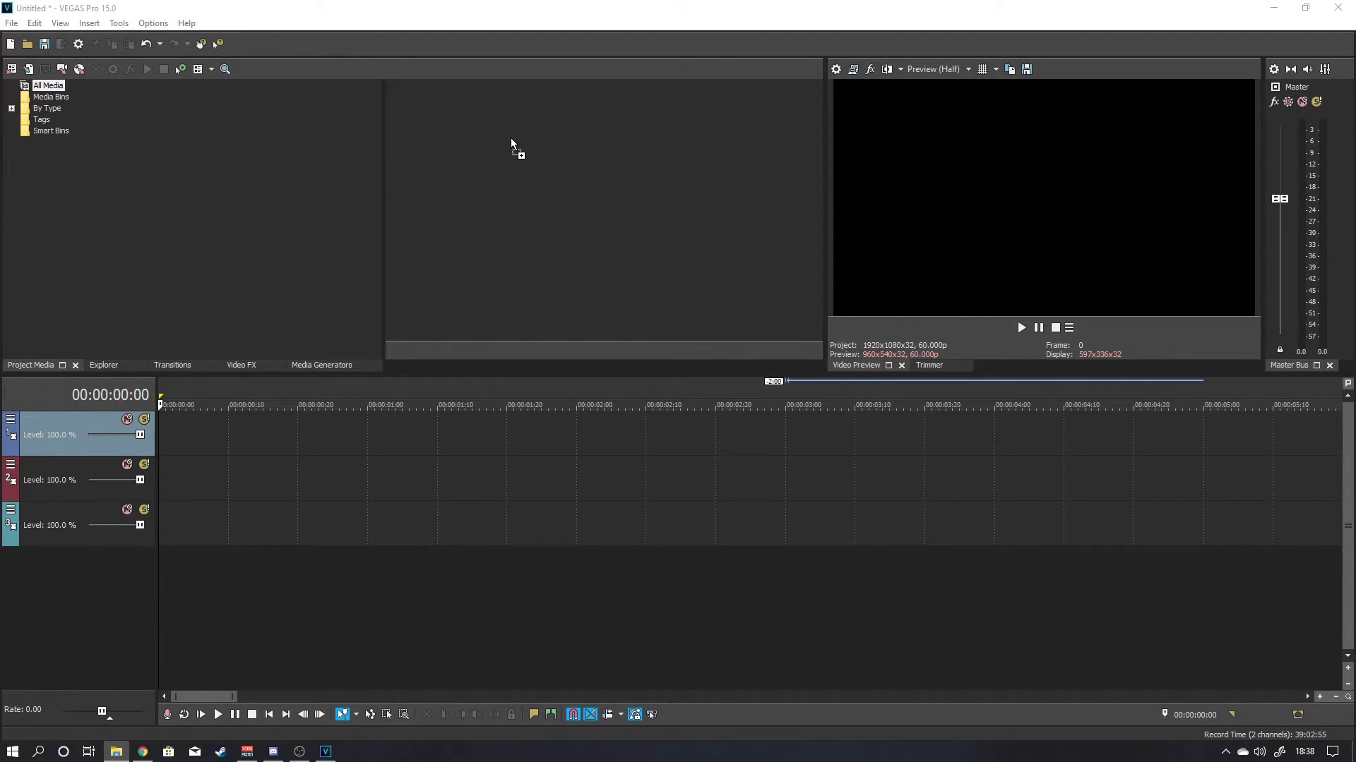
Import test.mov, place it at the start of track 1, match project settings, and play it back.
drag(511, 142, 511, 142)
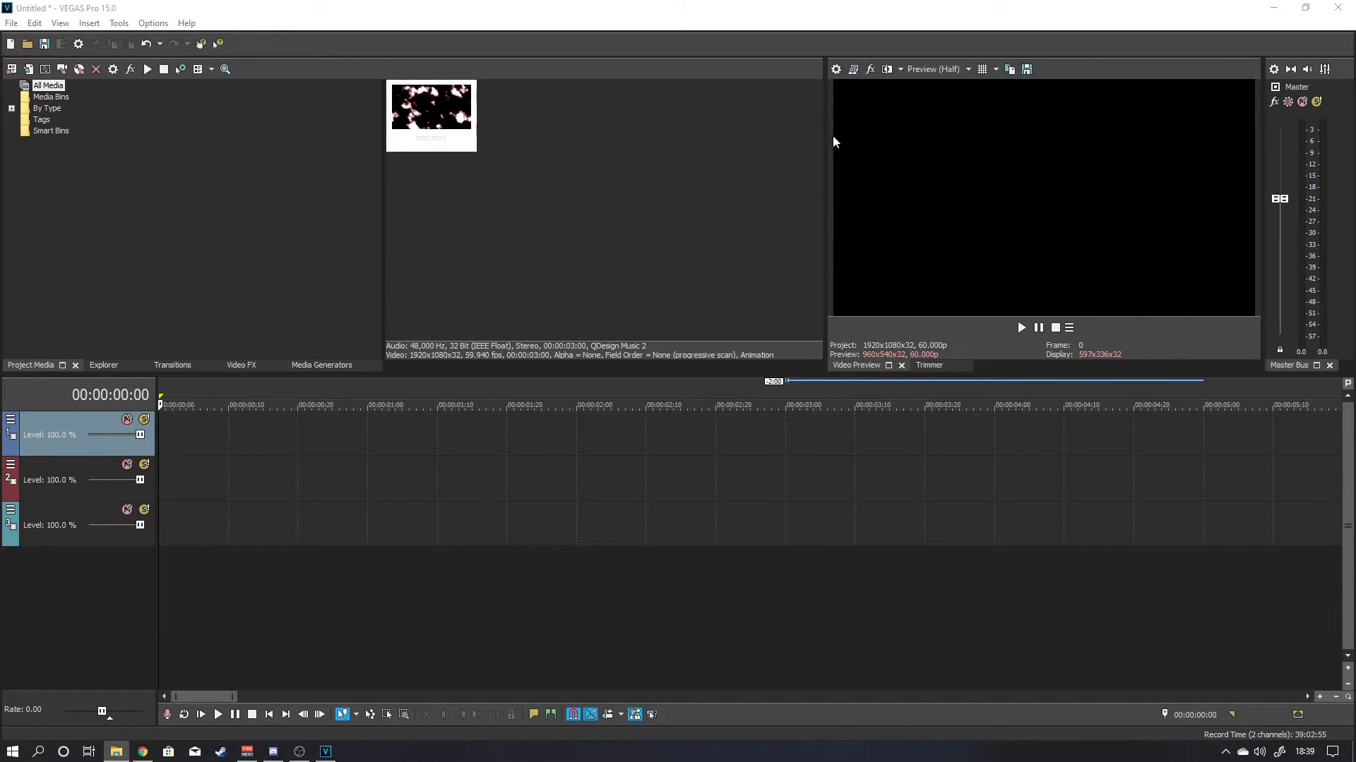
drag(438, 81, 155, 435)
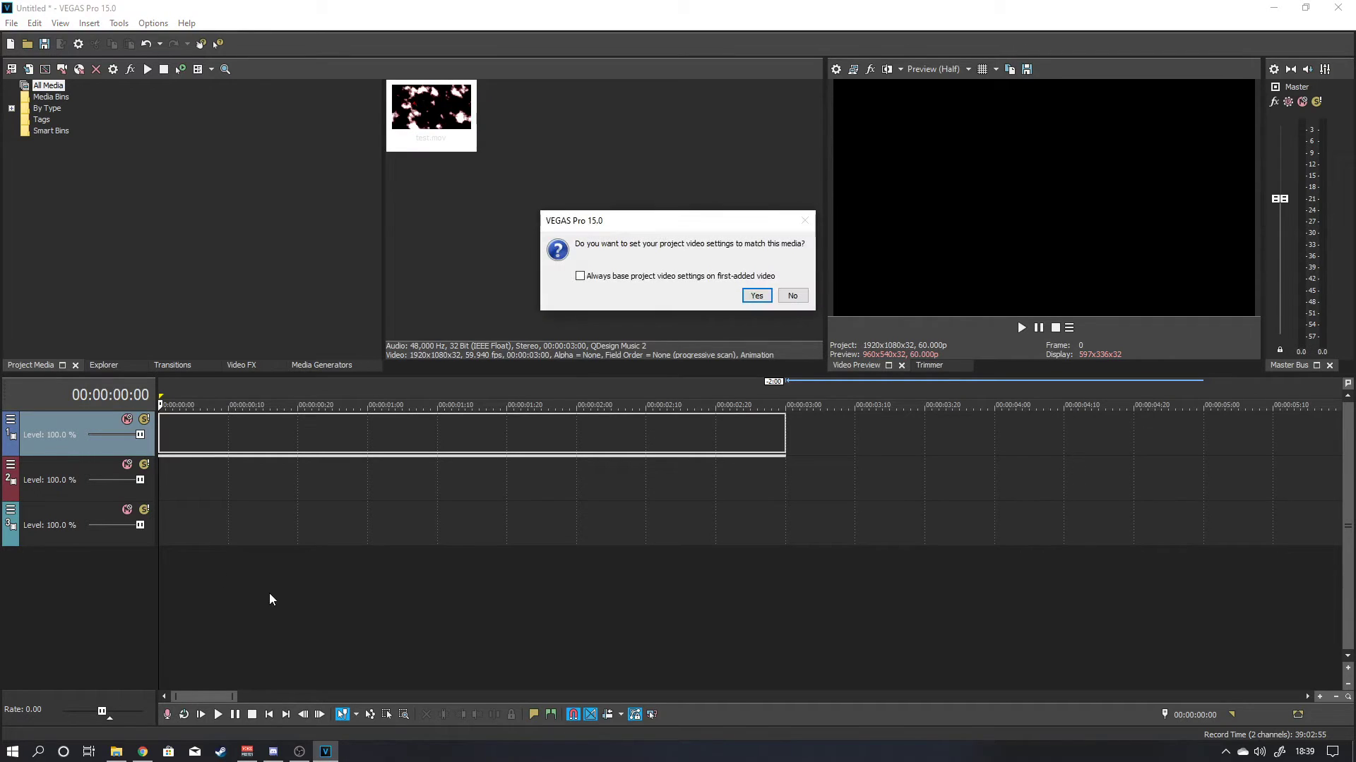
click(769, 297)
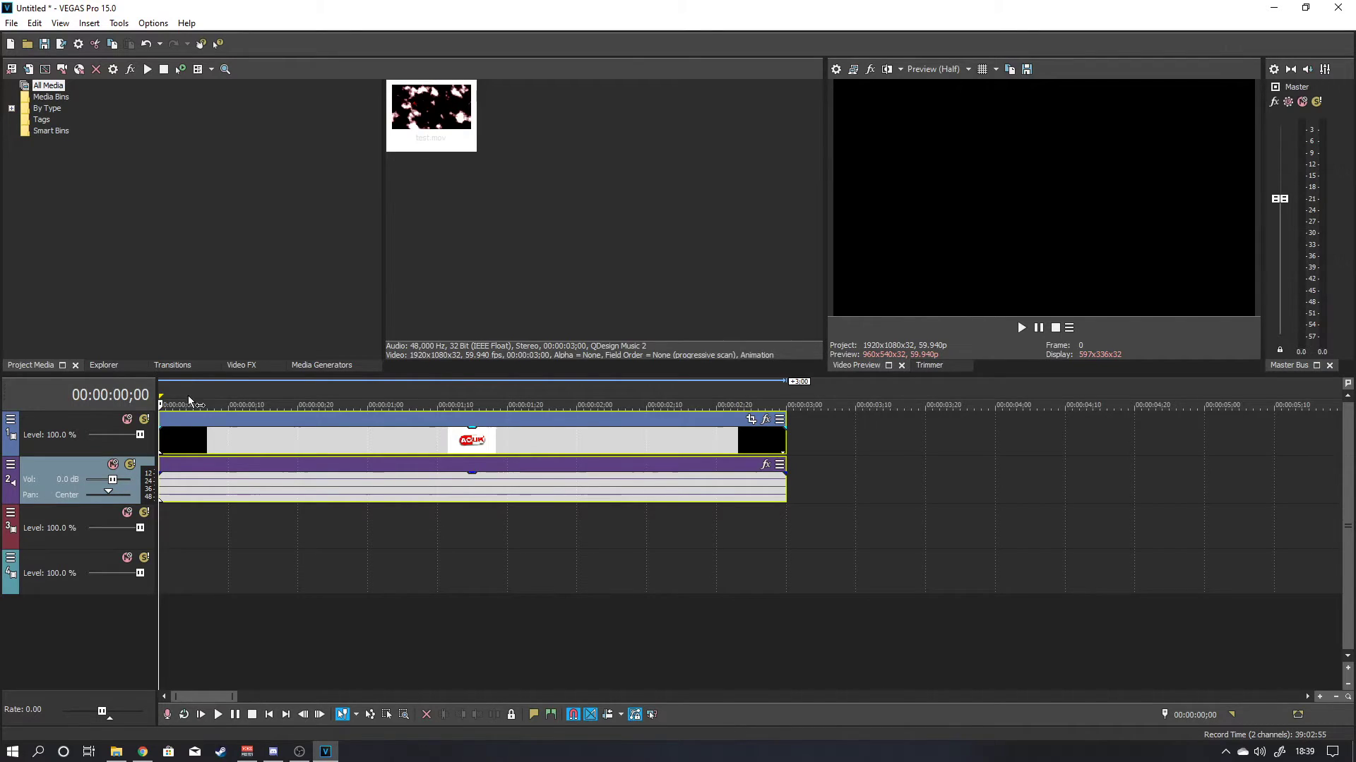
click(1021, 328)
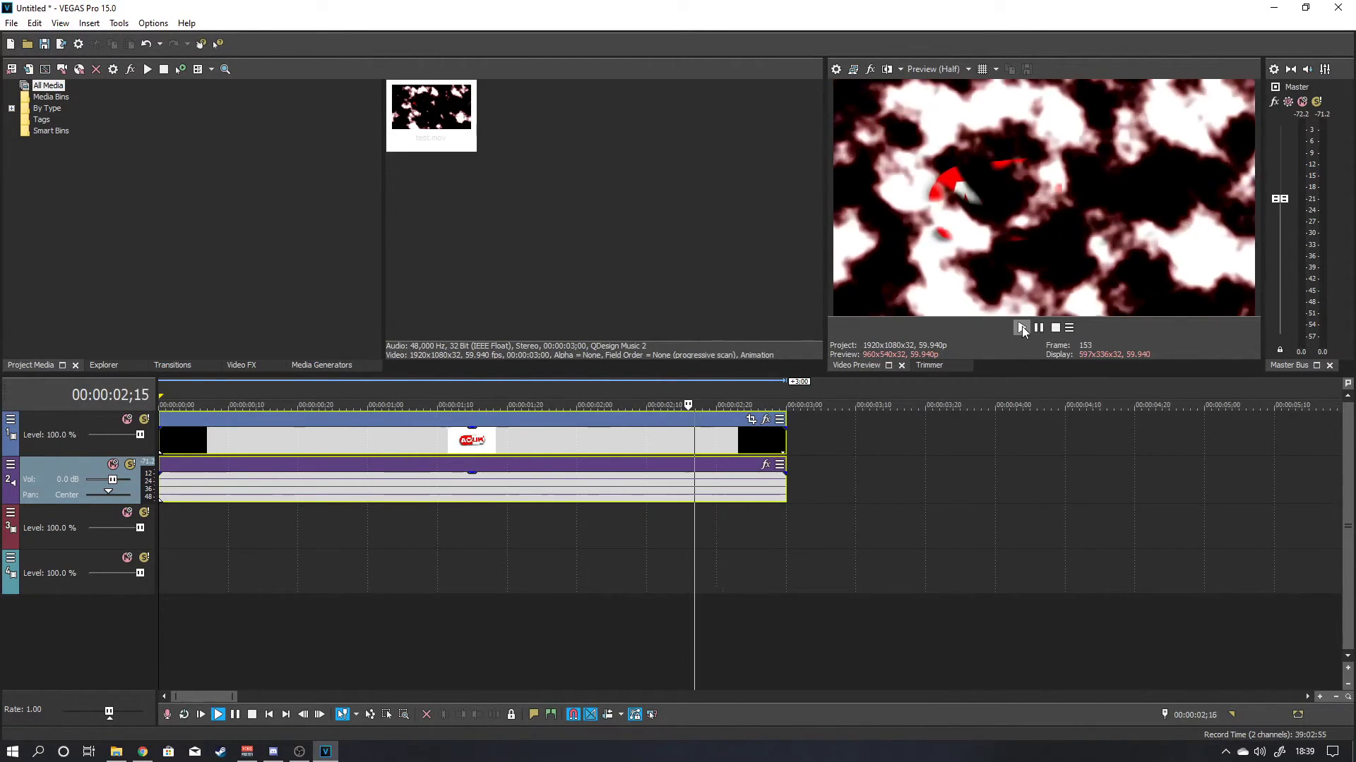
click(1054, 328)
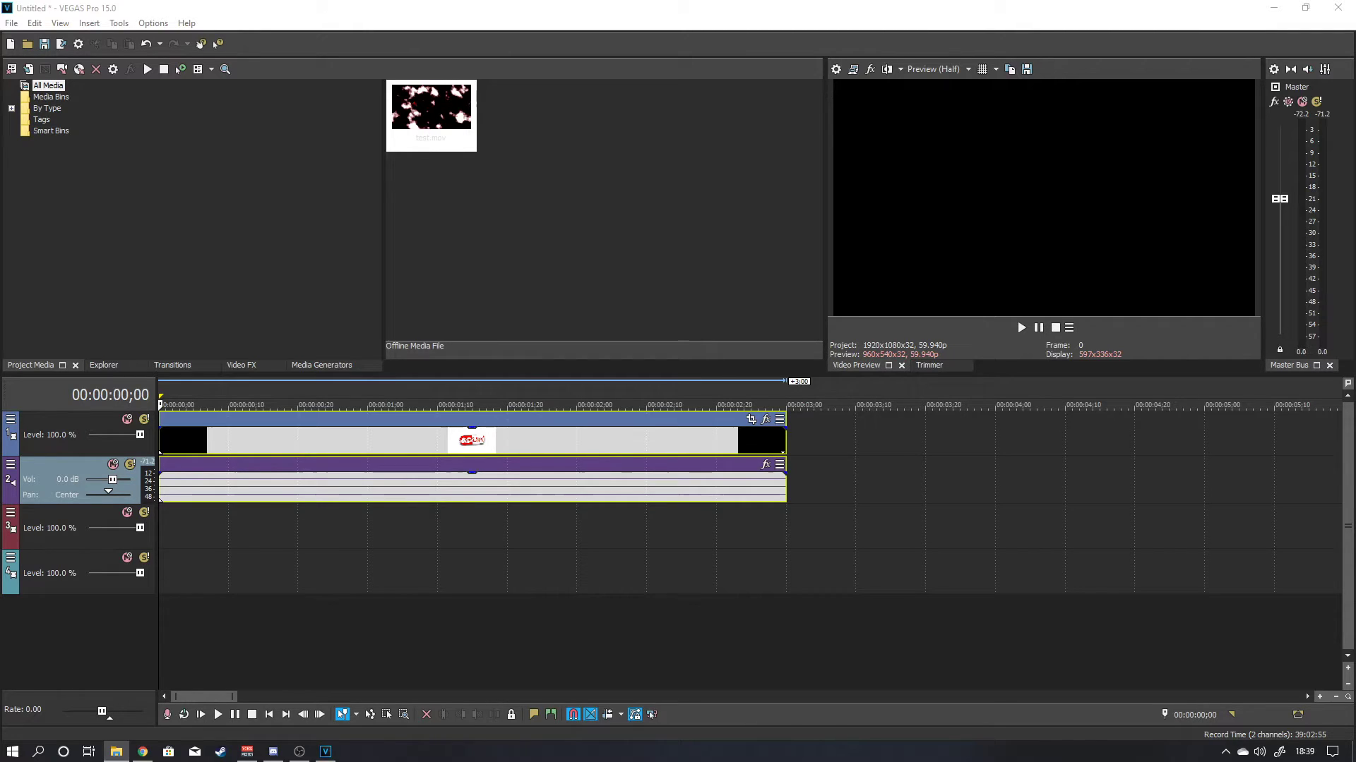
Add red.png on track 3 and trim it to end at 3 seconds with the test.mov clip.
drag(1355, 530, 155, 530)
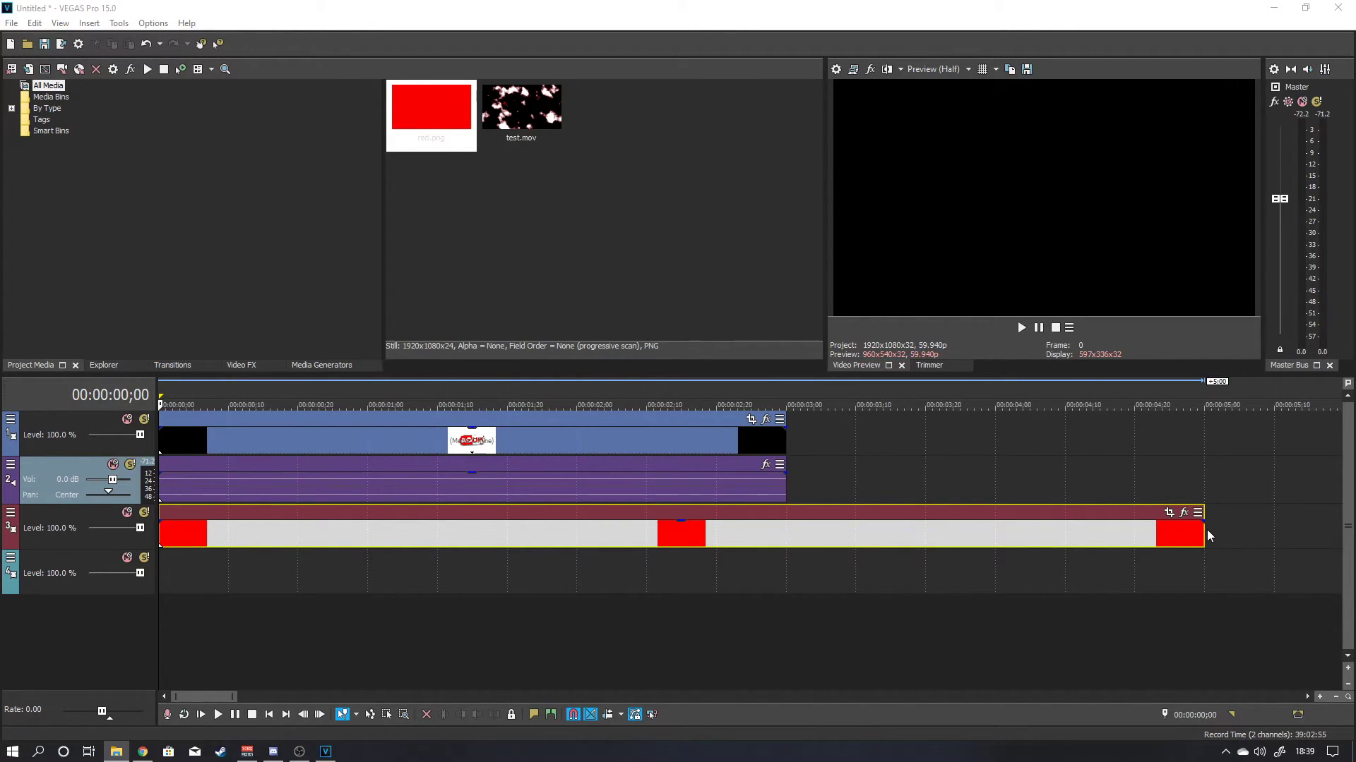
drag(1203, 537, 786, 539)
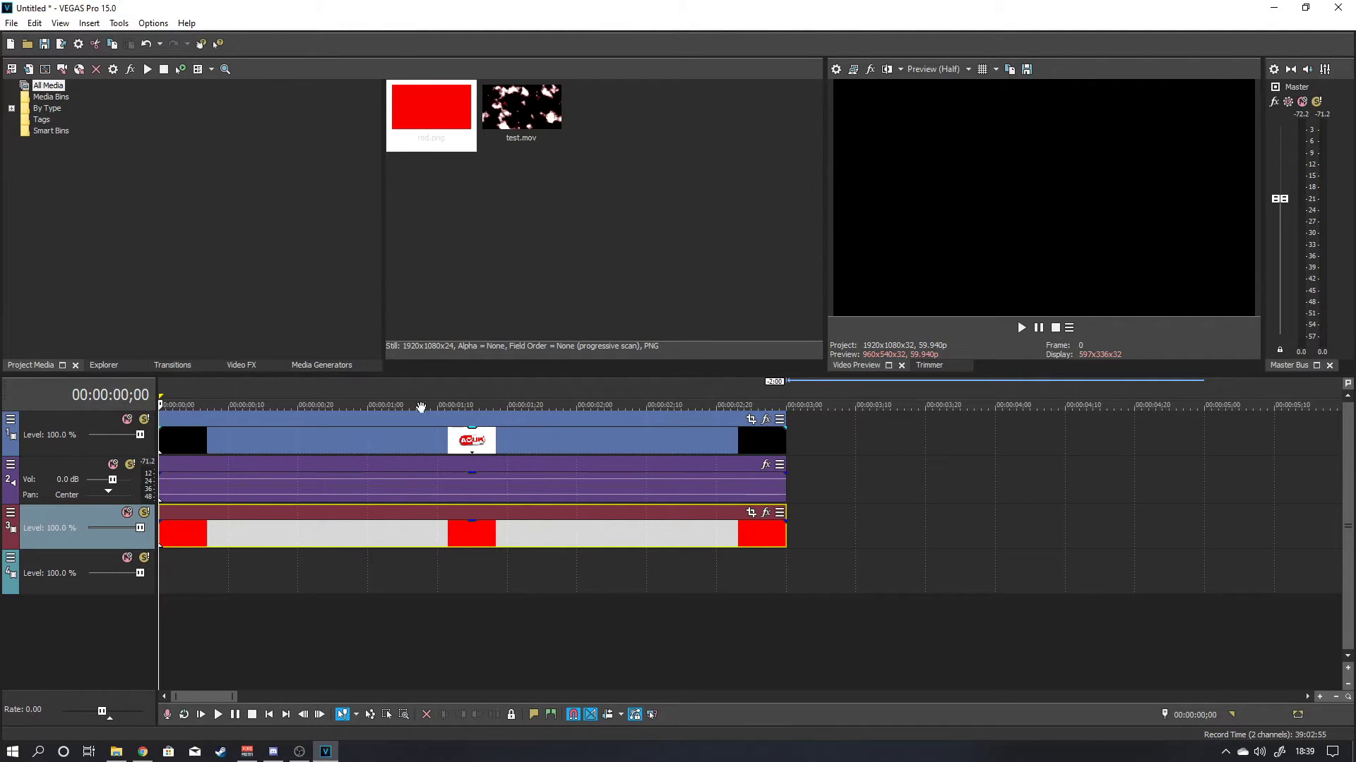
click(305, 422)
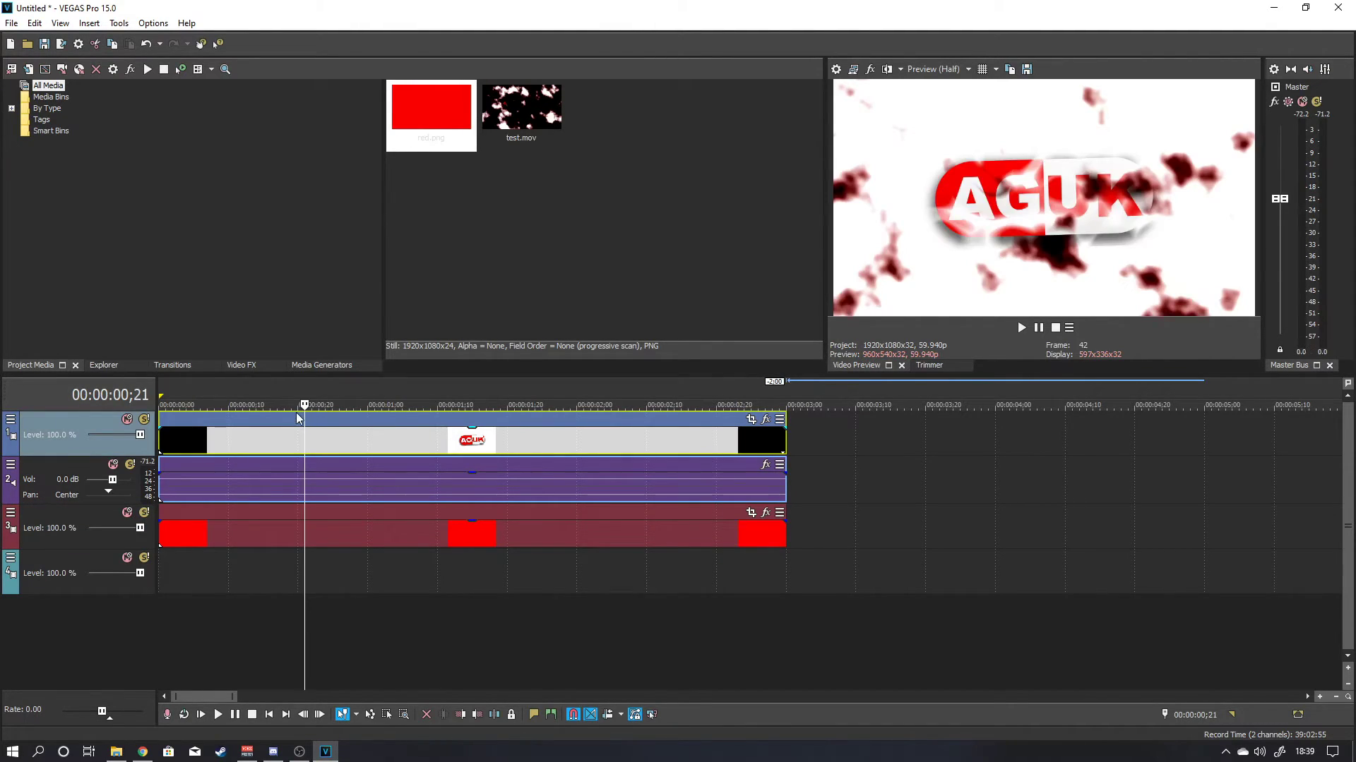
click(11, 23)
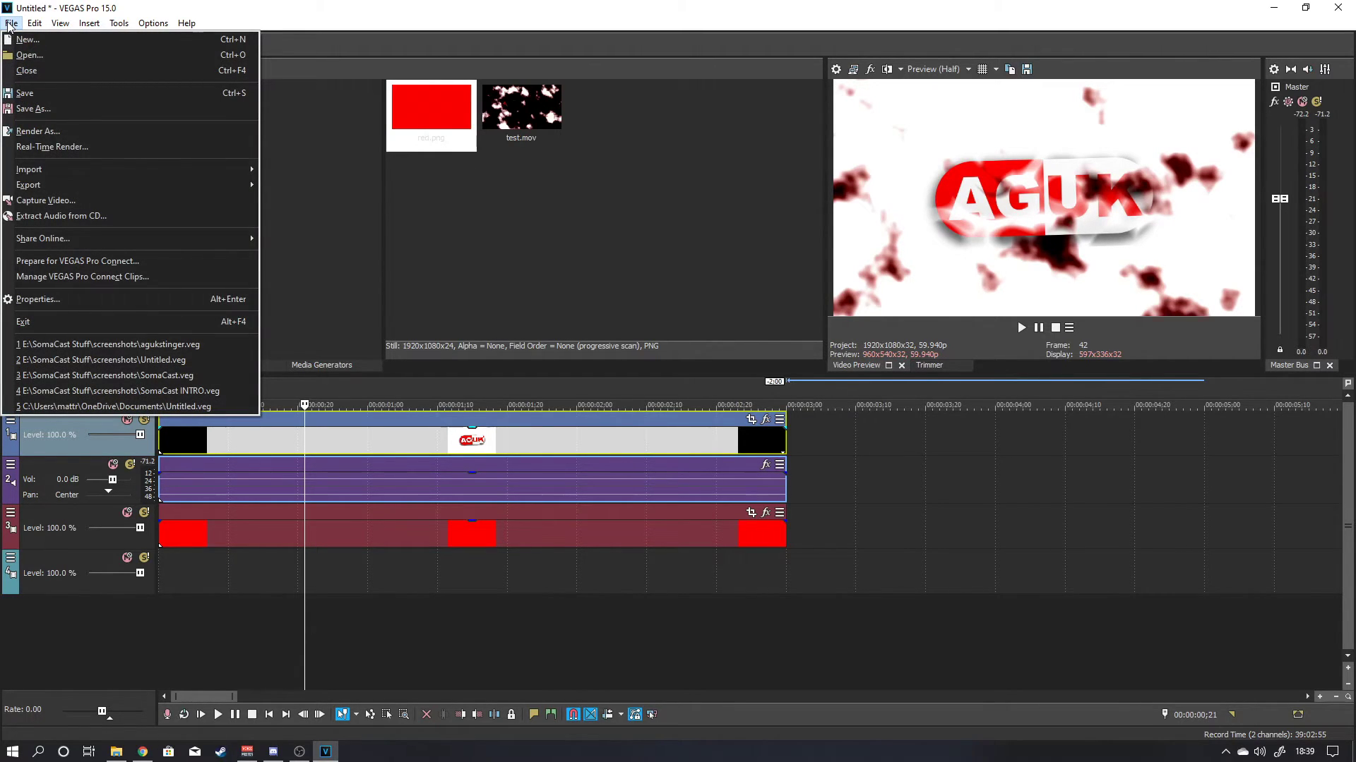
click(413, 432)
Set test.mov's media alpha channel to Straight (unmatted) in its Properties, then return to timeline start.
right_click(395, 424)
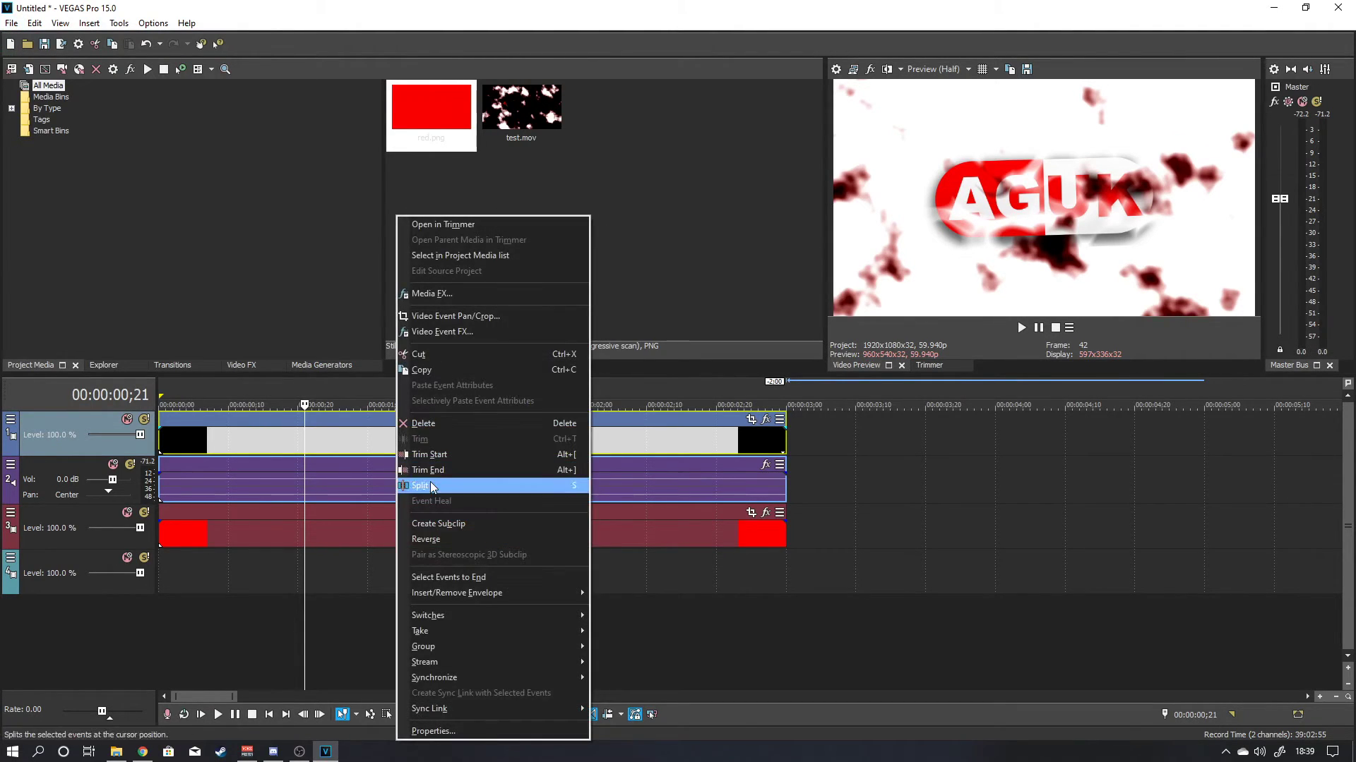
click(450, 731)
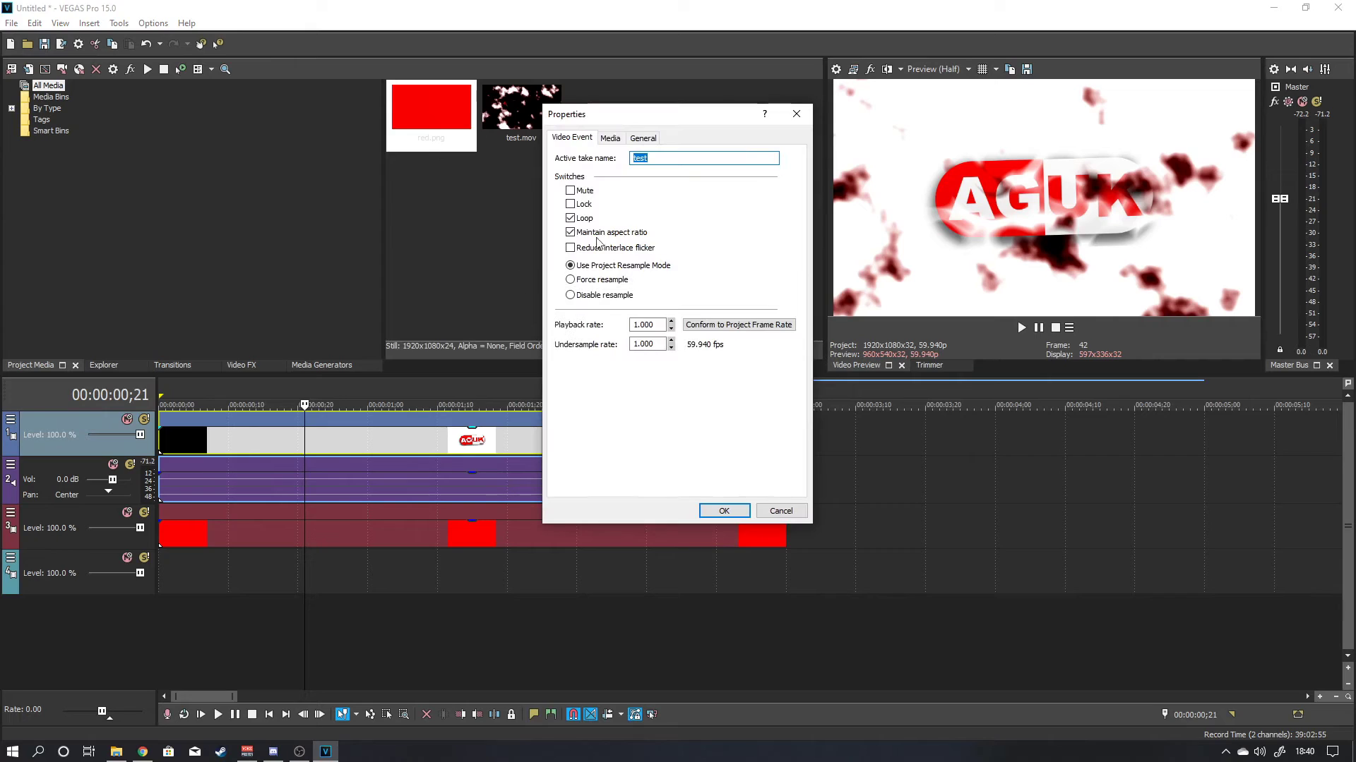
click(616, 140)
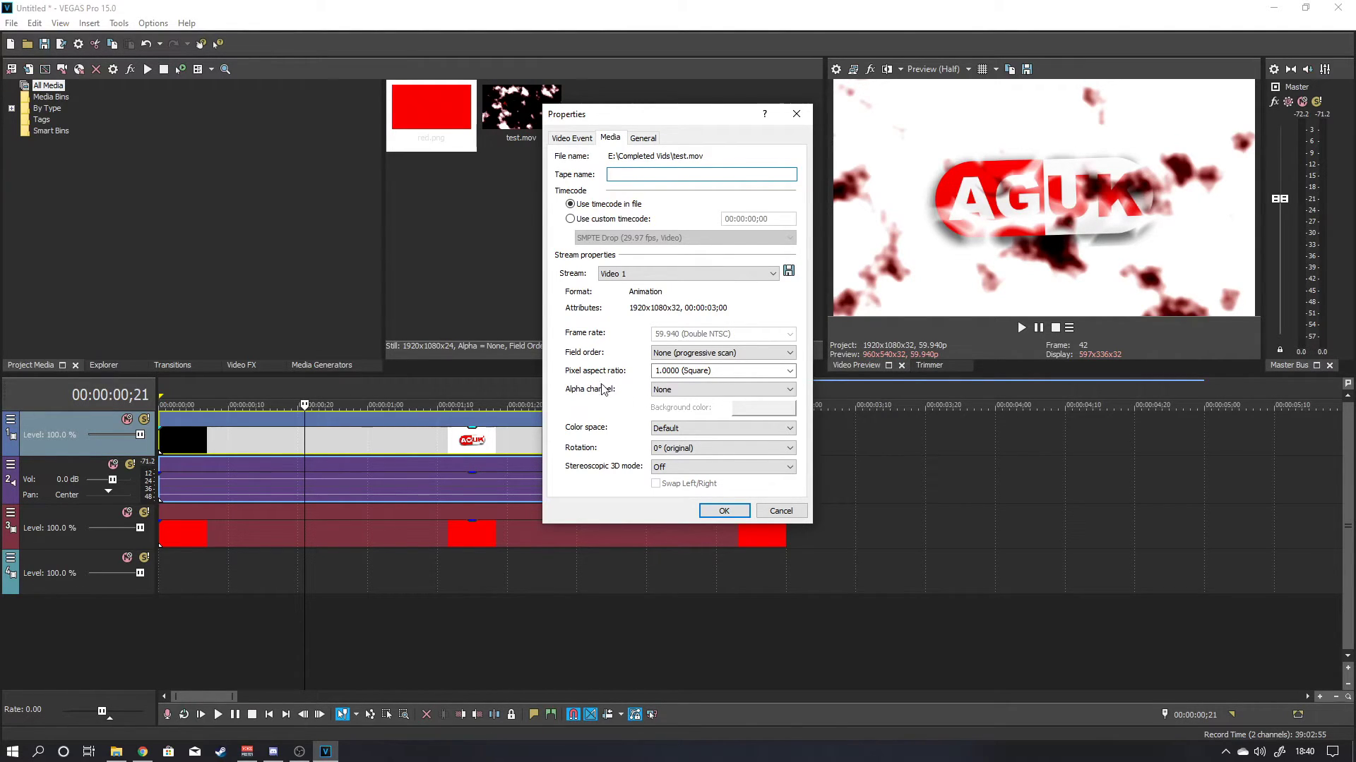
click(714, 390)
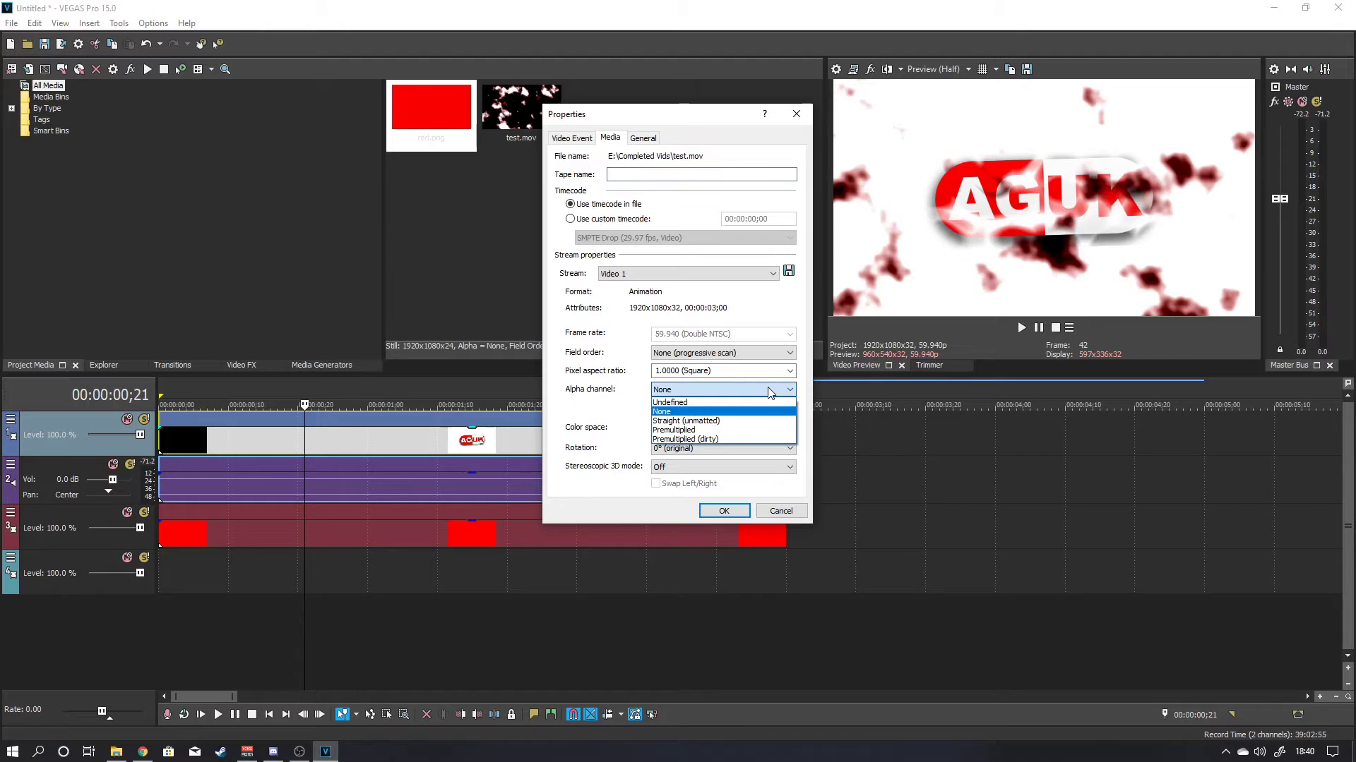
click(685, 421)
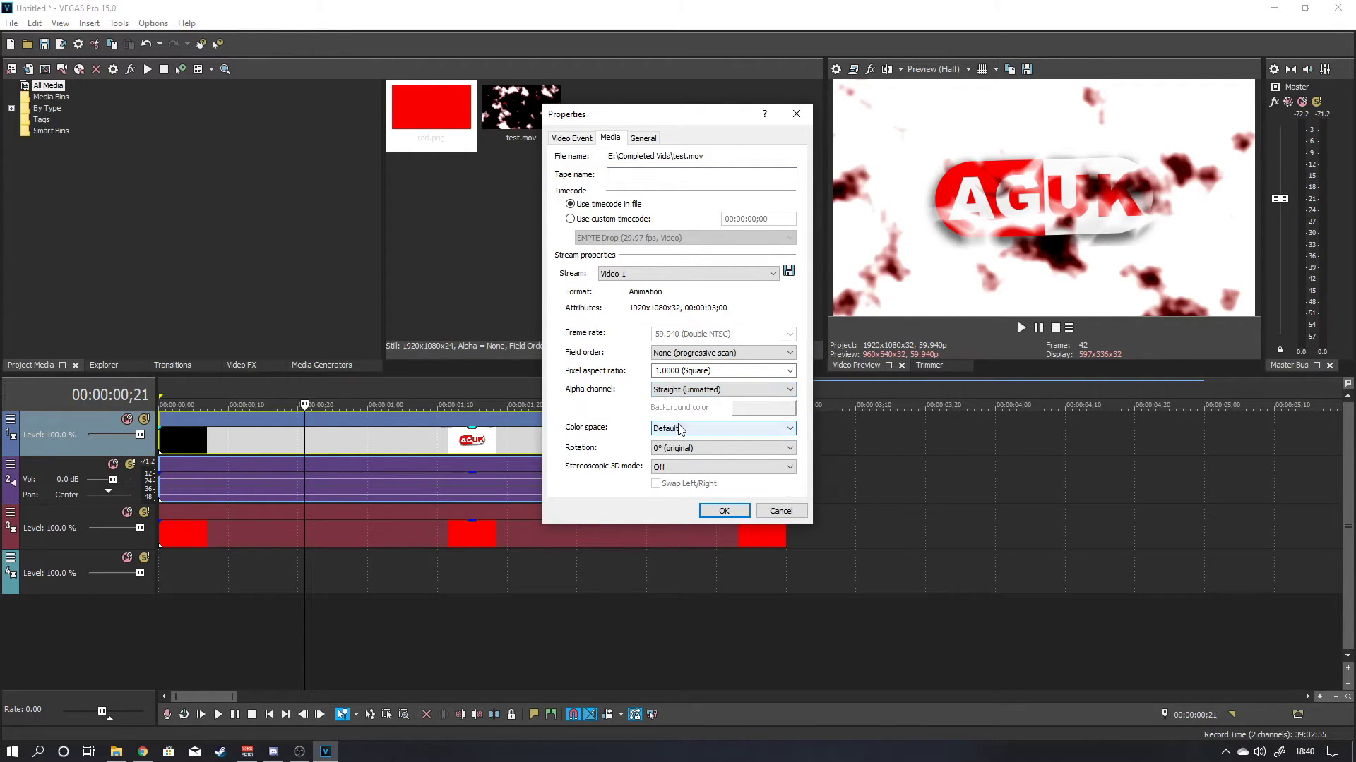
click(723, 511)
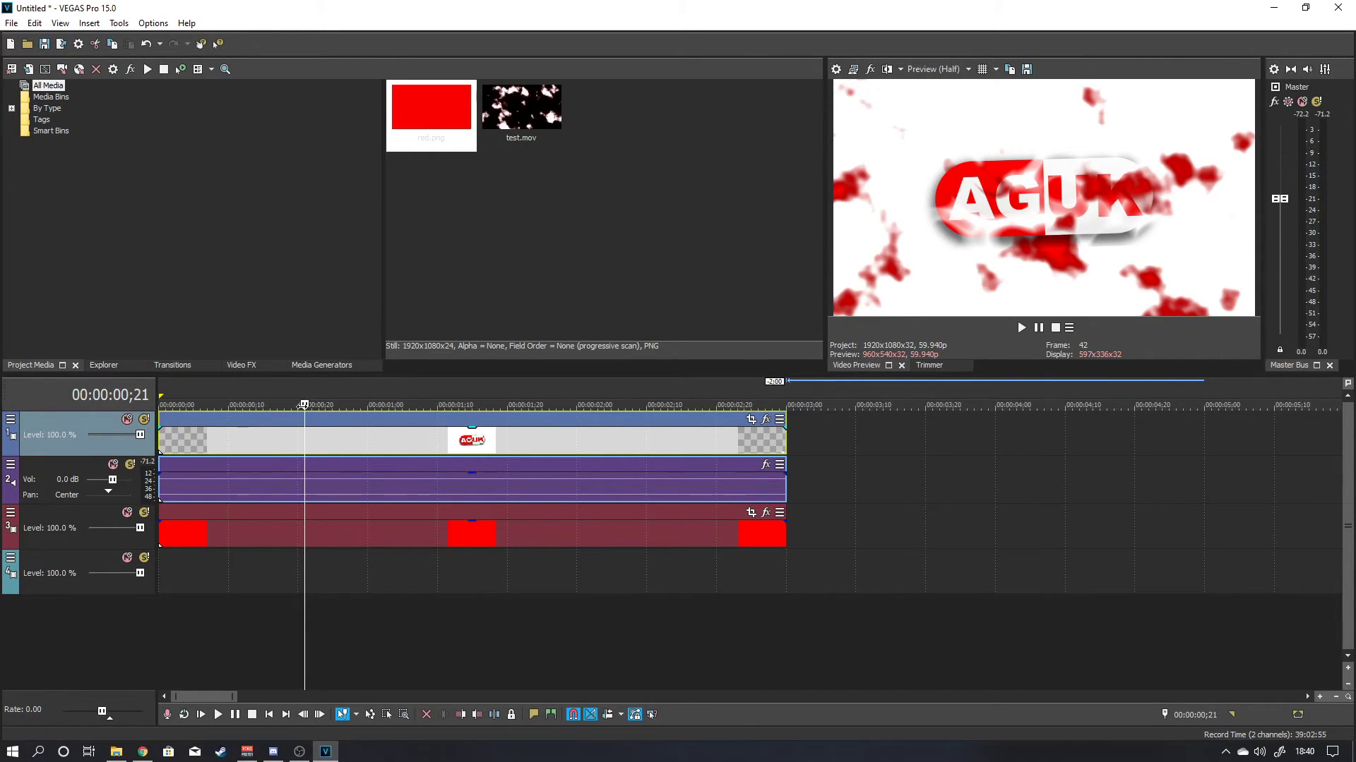
key(ctrl+Home)
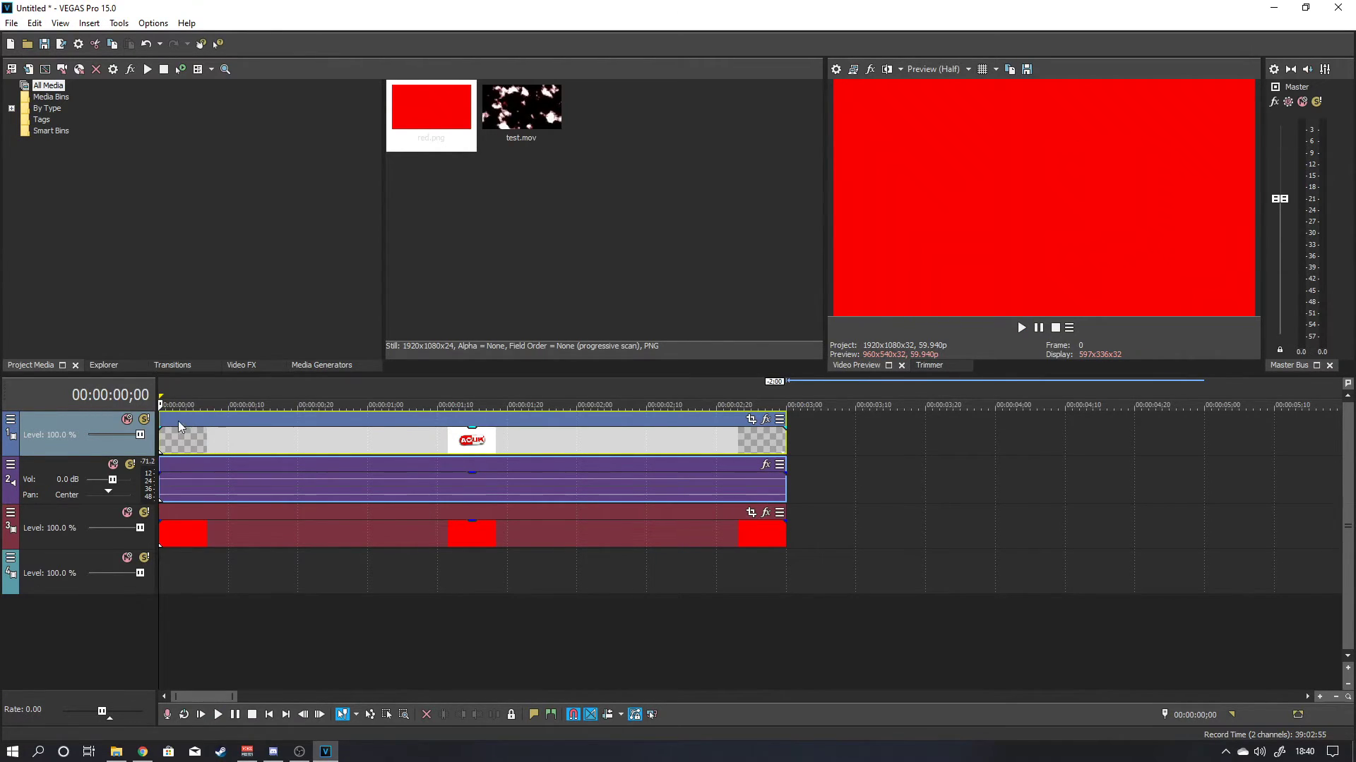
Preview the stinger over the red background, then delete the red.png clip from track 3.
click(1021, 328)
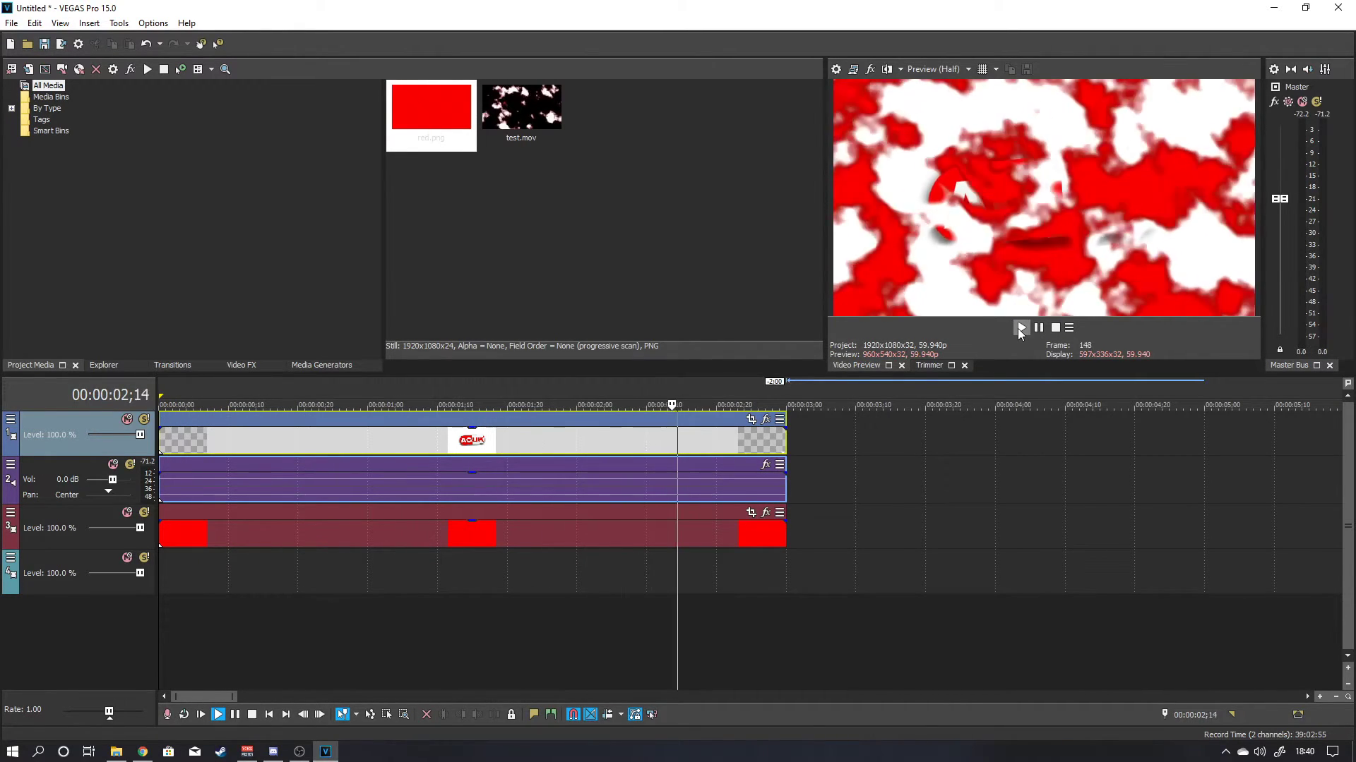
click(1055, 327)
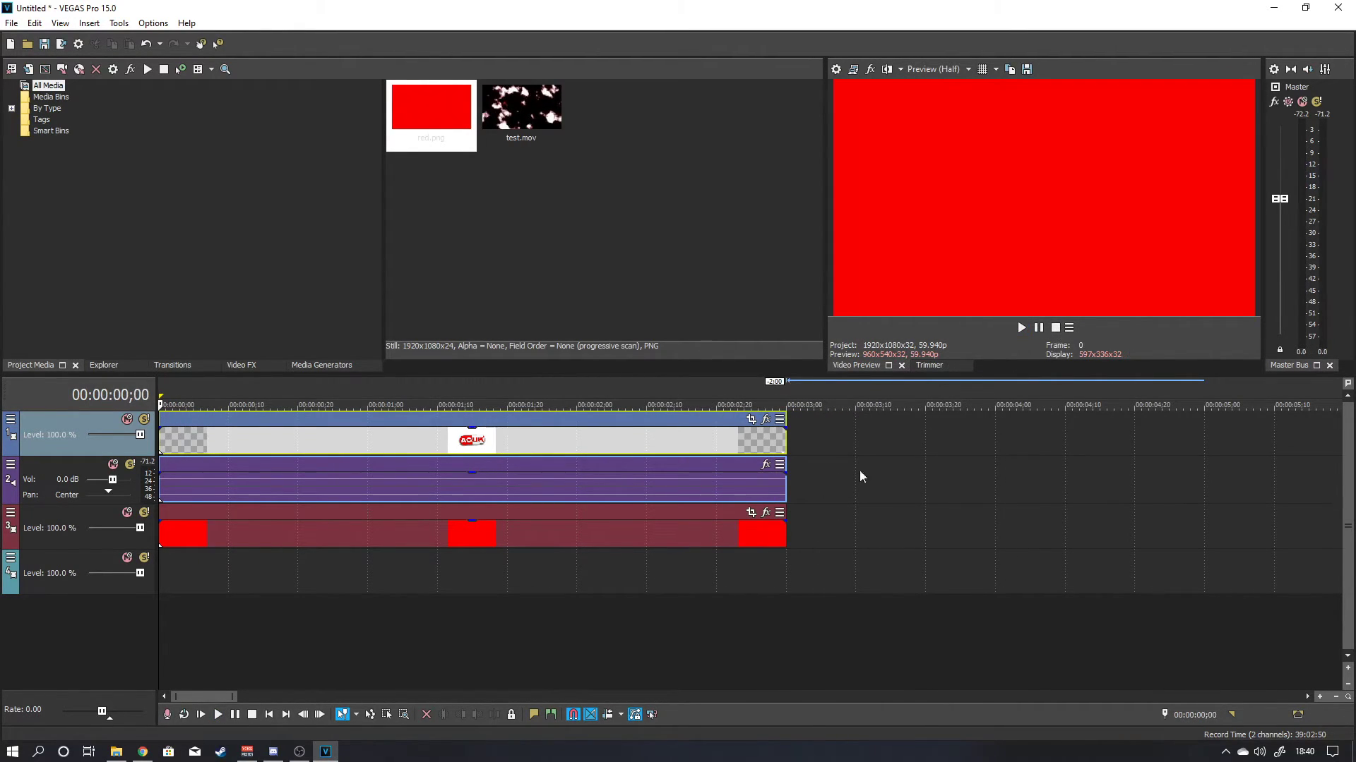
click(626, 529)
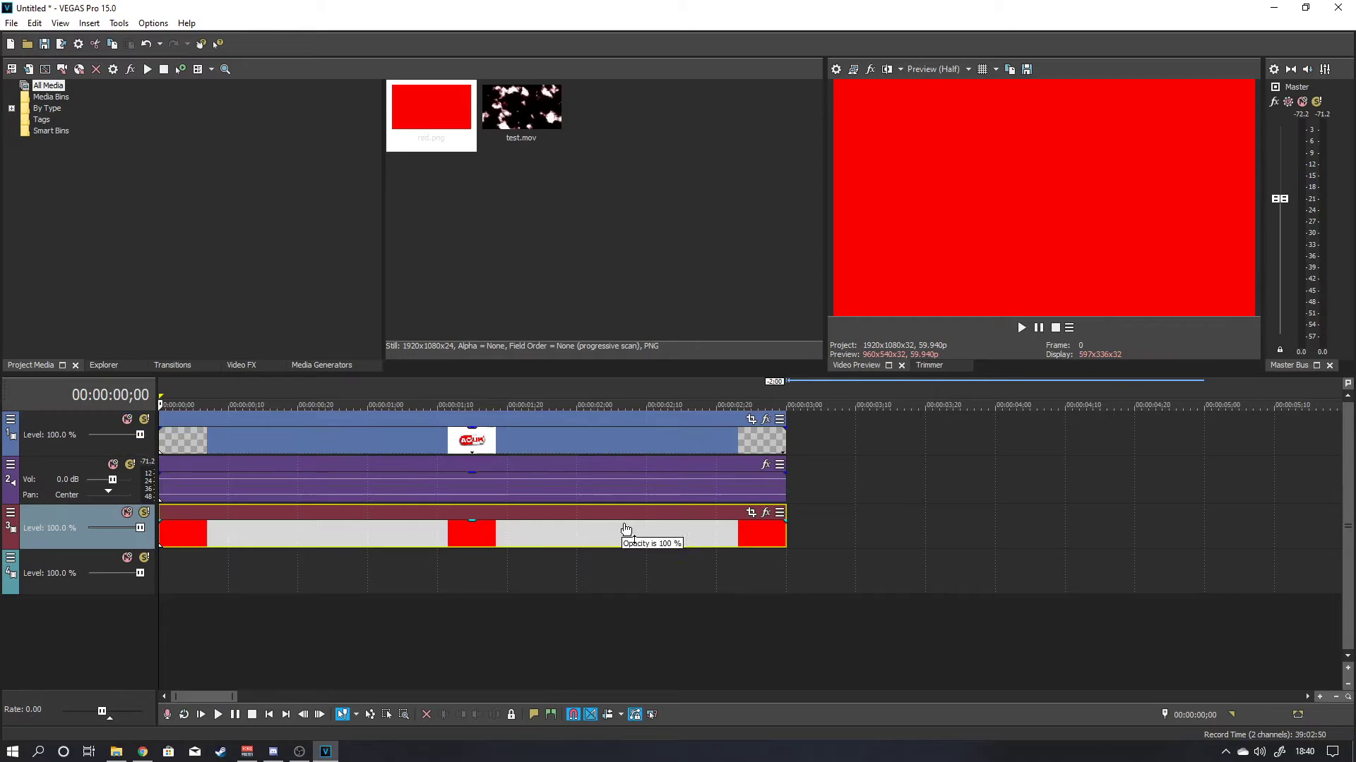
right_click(504, 520)
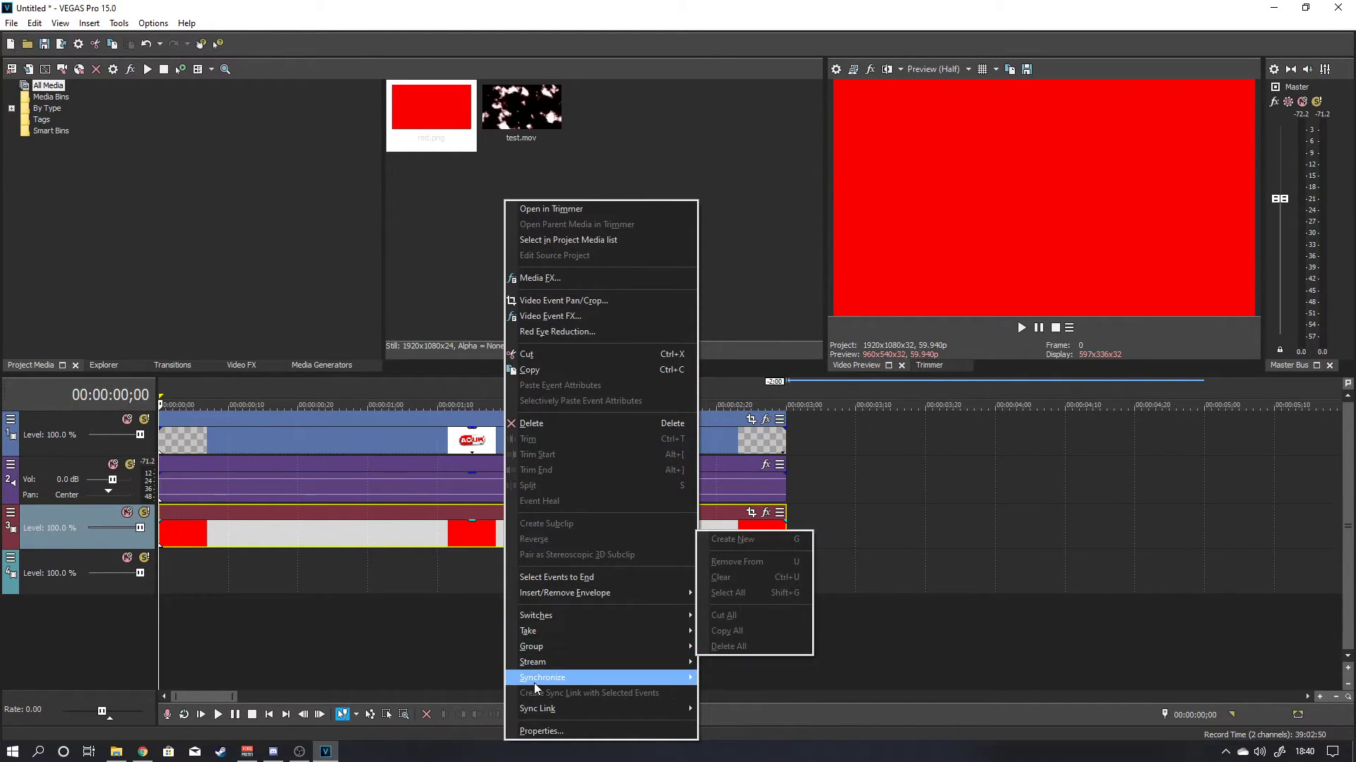
click(546, 421)
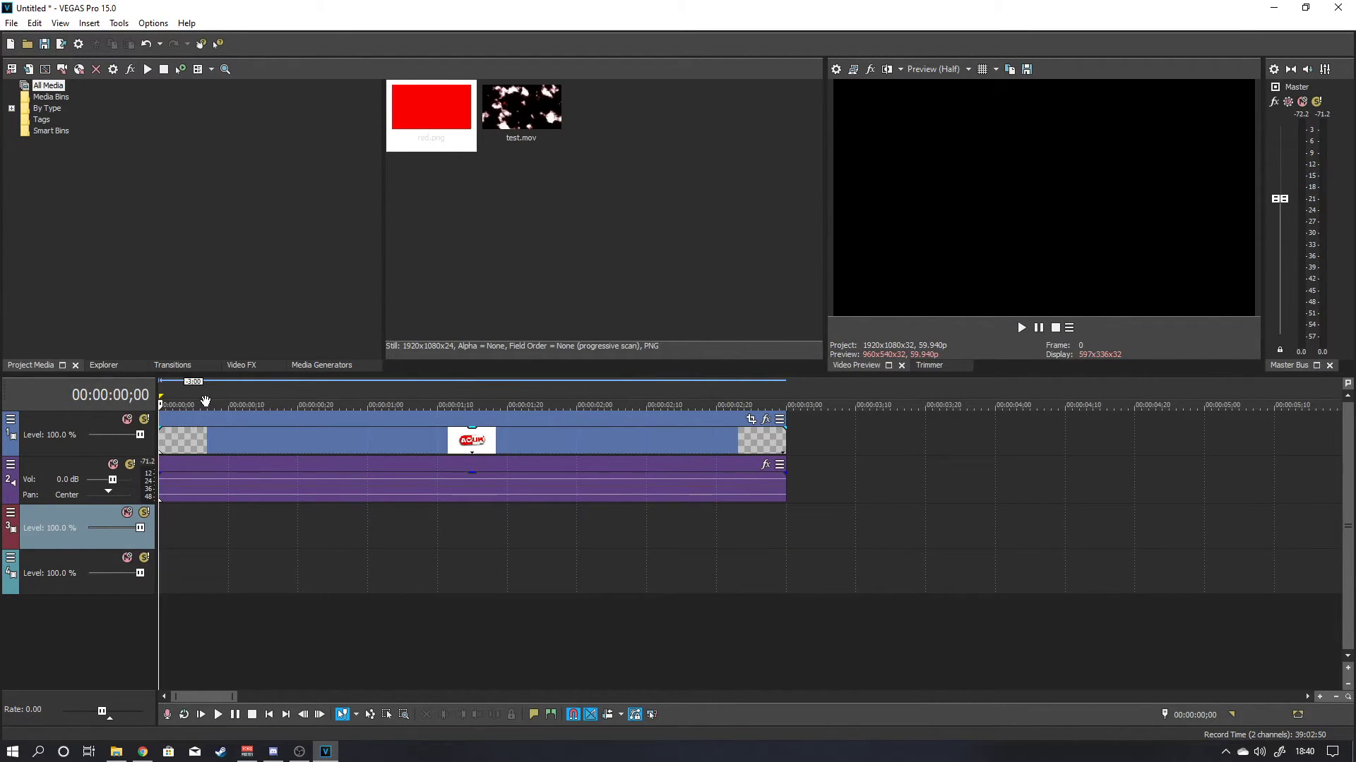
click(11, 23)
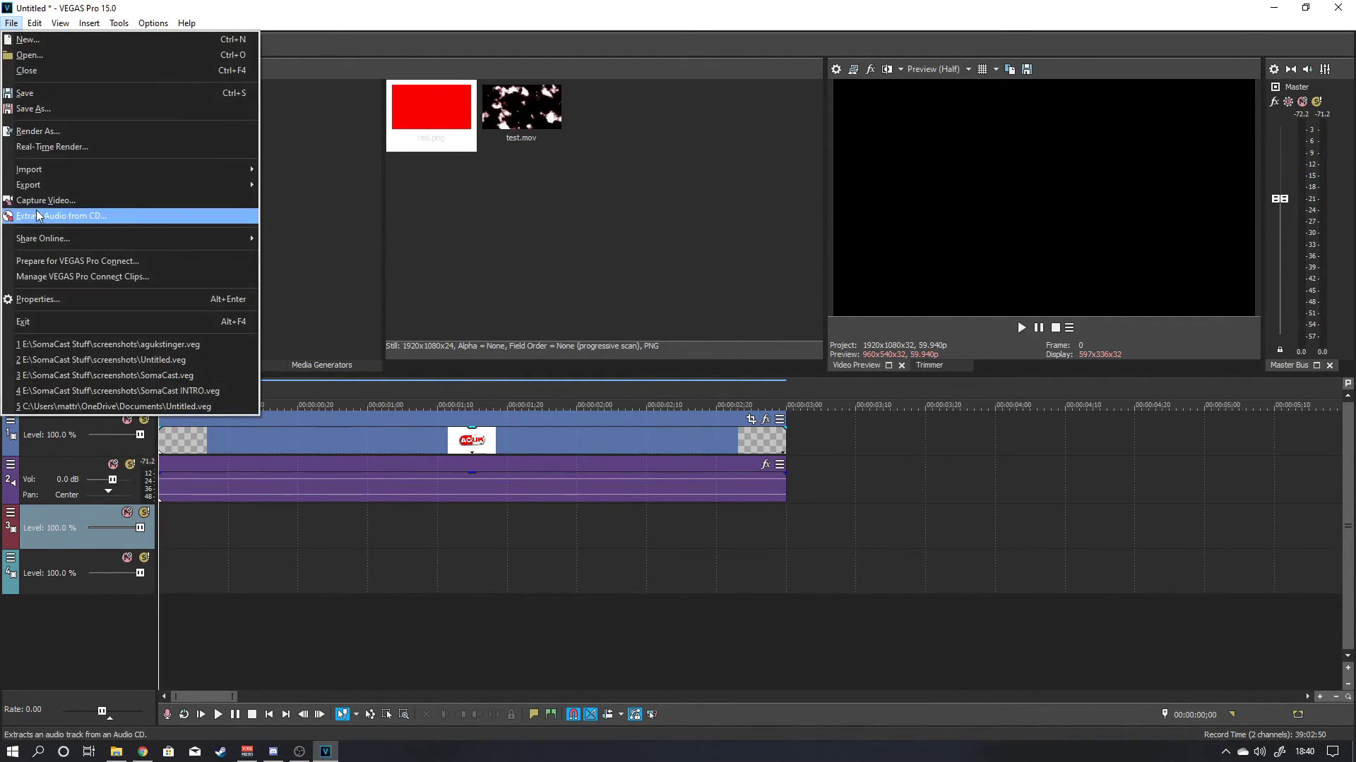
Render the project with the QuickTime 7 Mask template as resr2.mov, then close the completion notice.
click(42, 130)
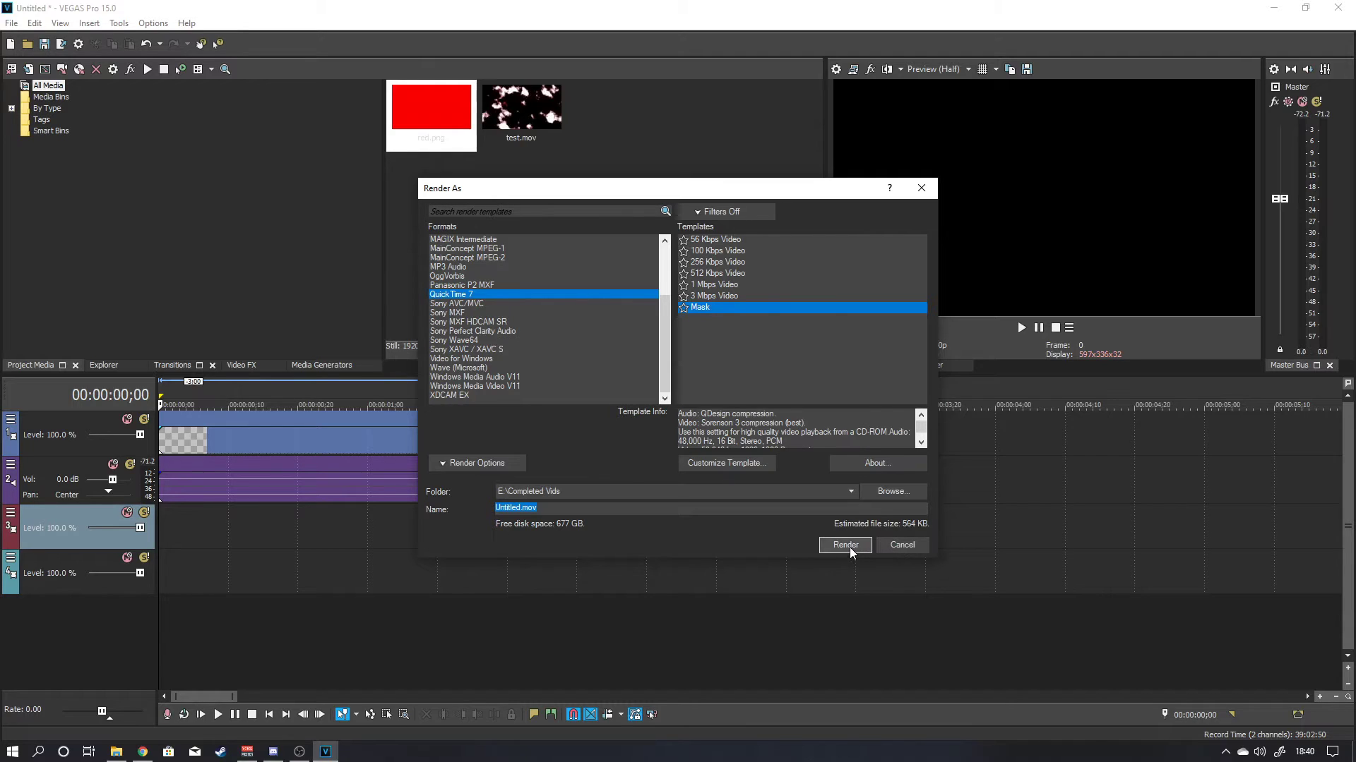
text(fesr2)
click(847, 546)
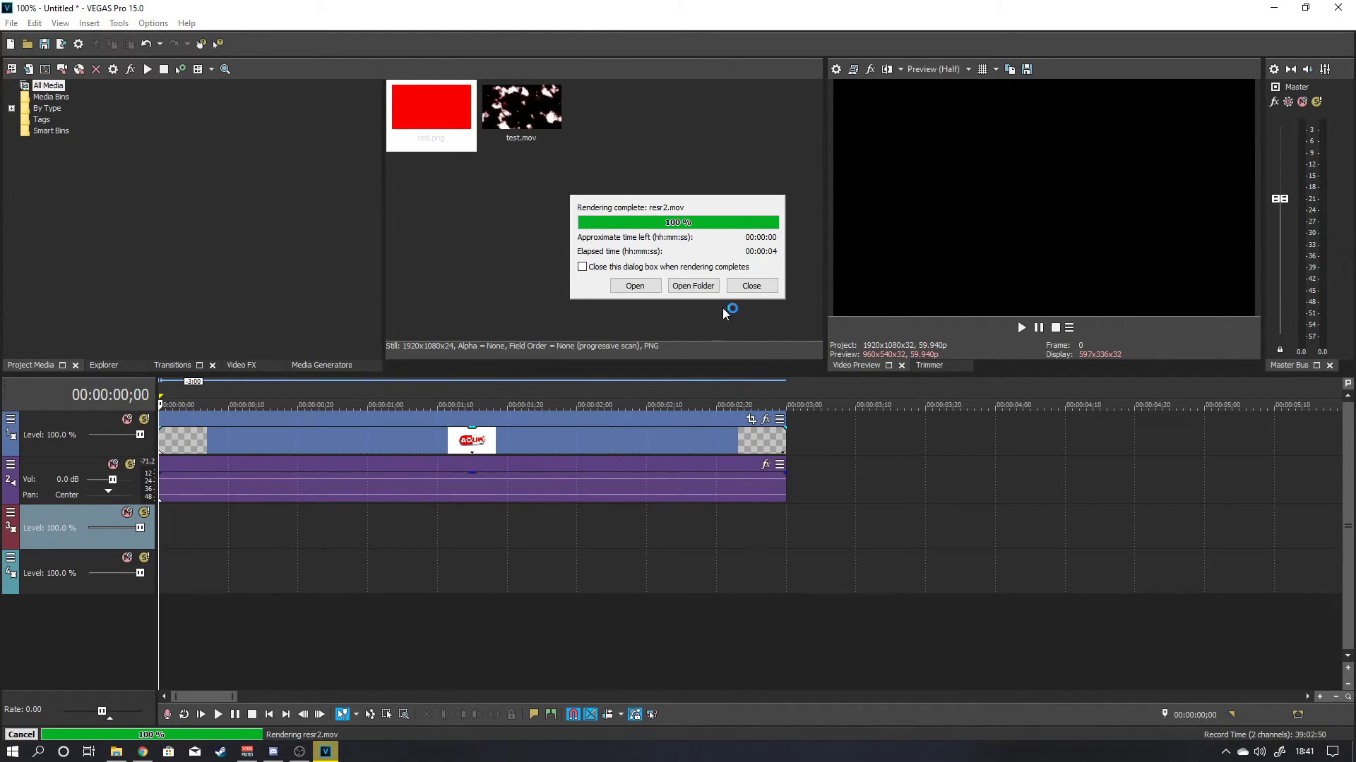
click(751, 285)
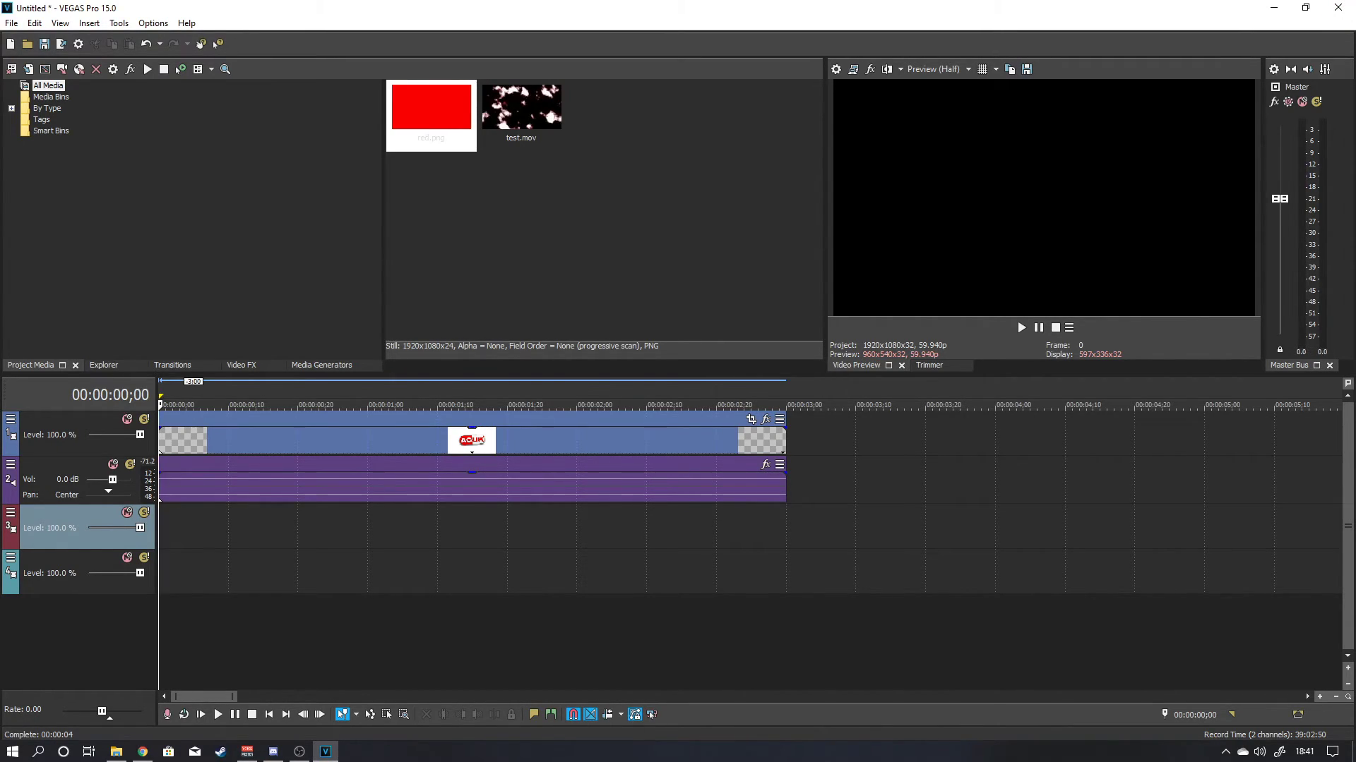
In OBS, look over the transition types, then open the Stinger transition's Properties.
click(299, 751)
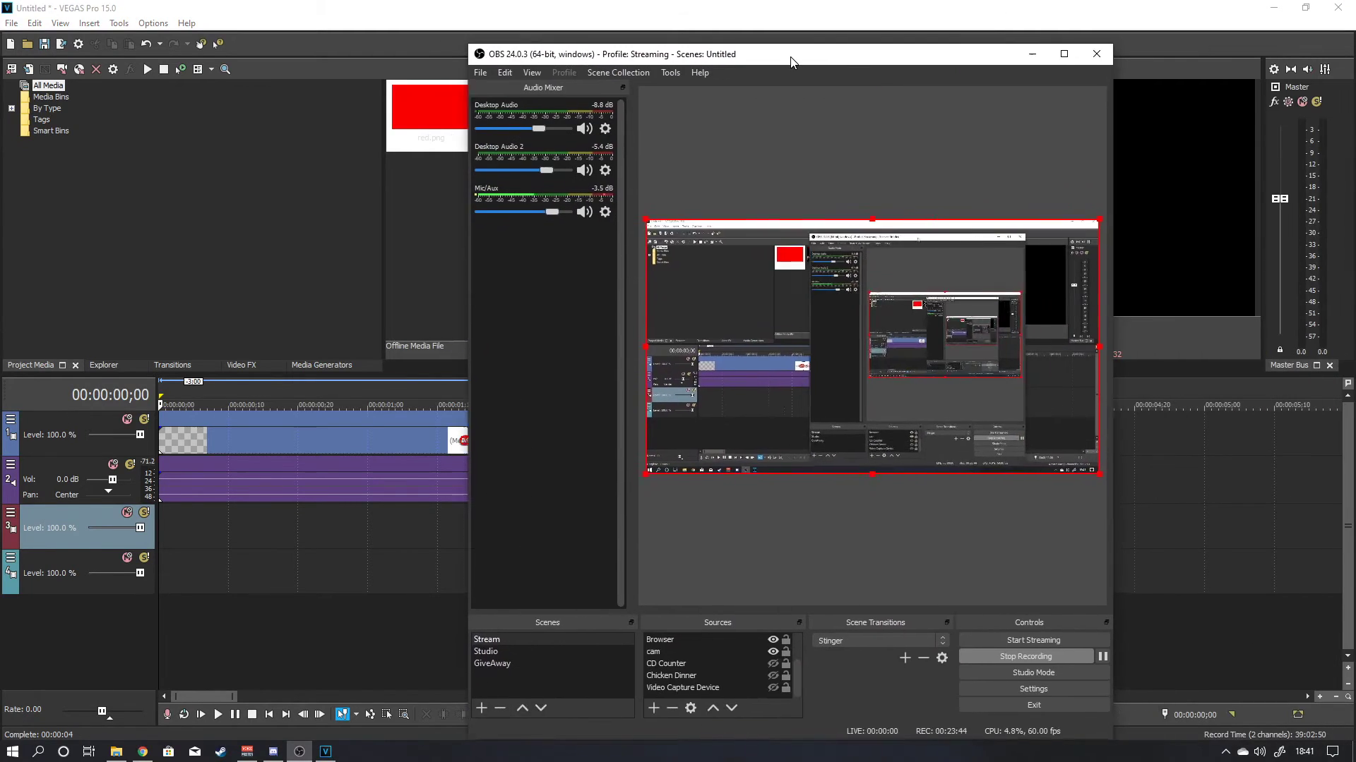
drag(811, 55, 511, 55)
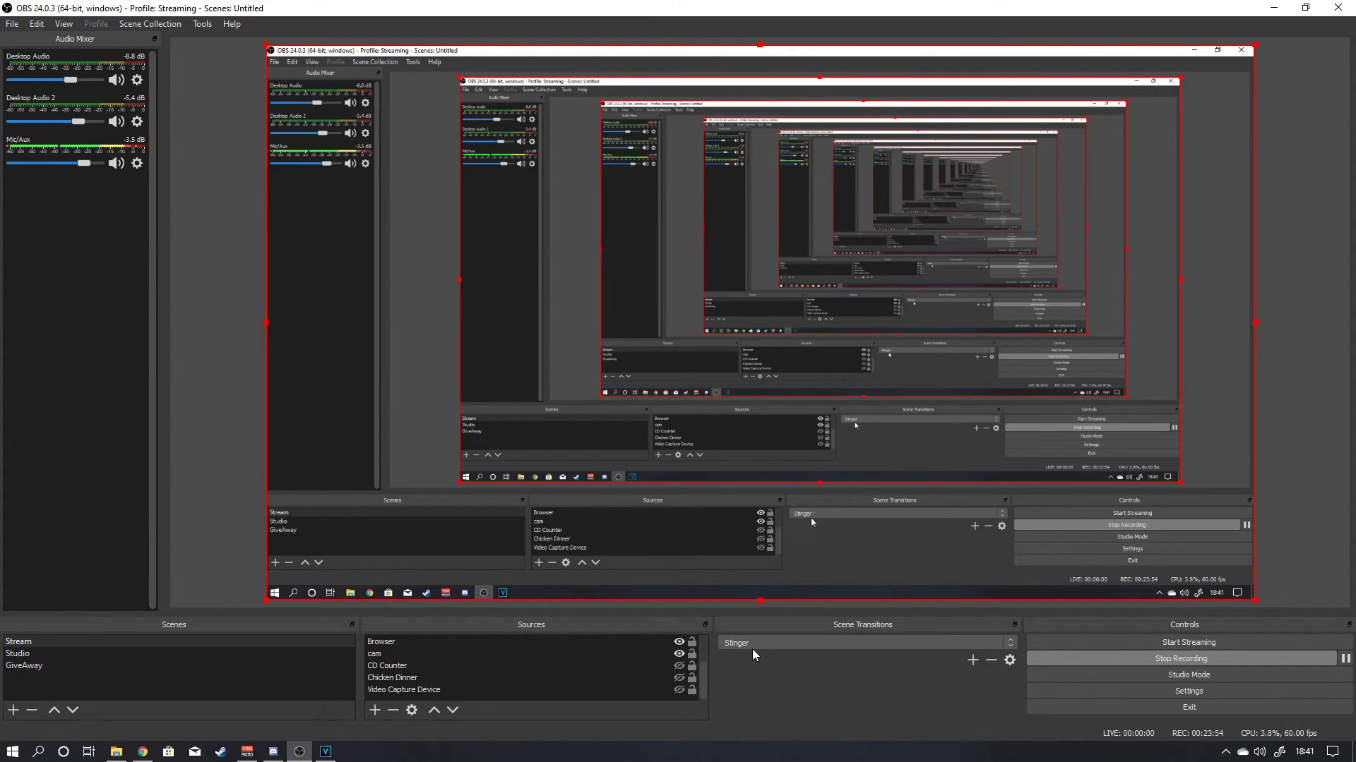
click(974, 661)
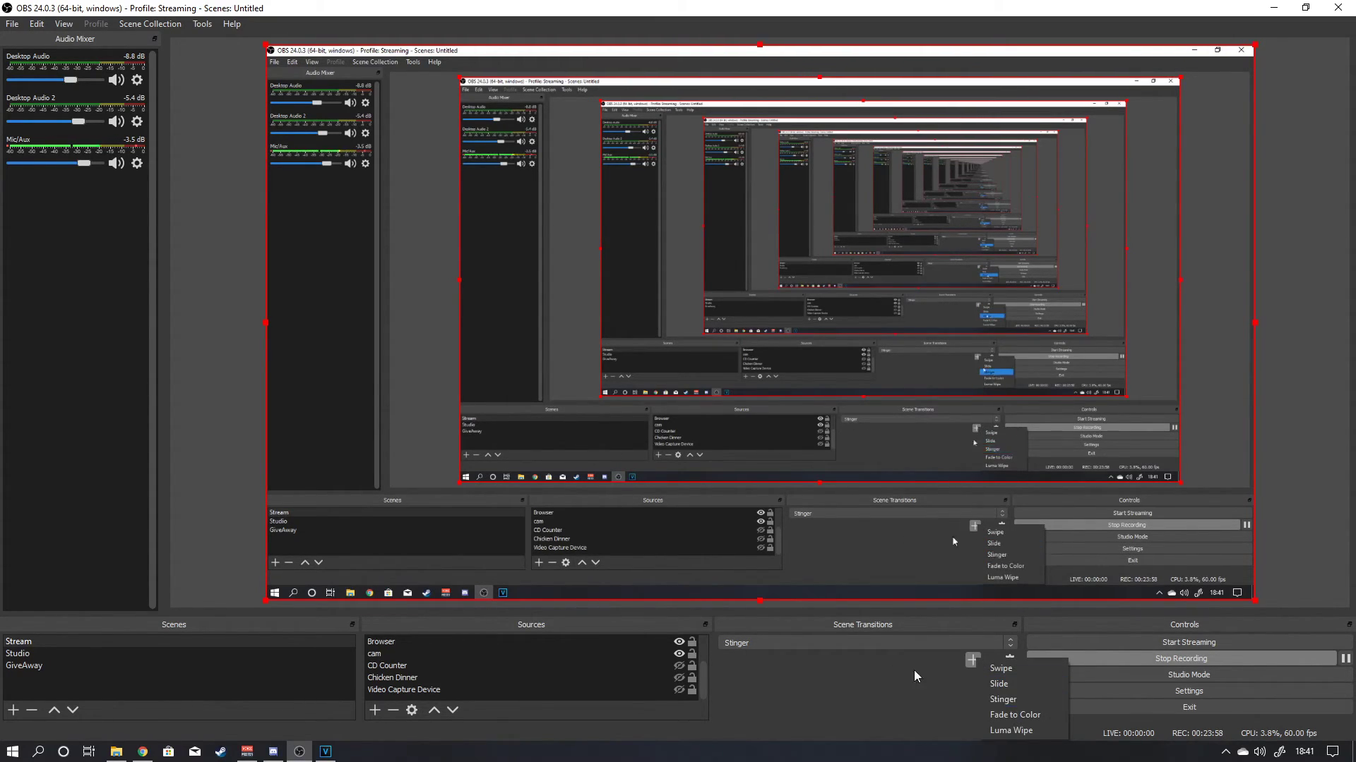
click(867, 691)
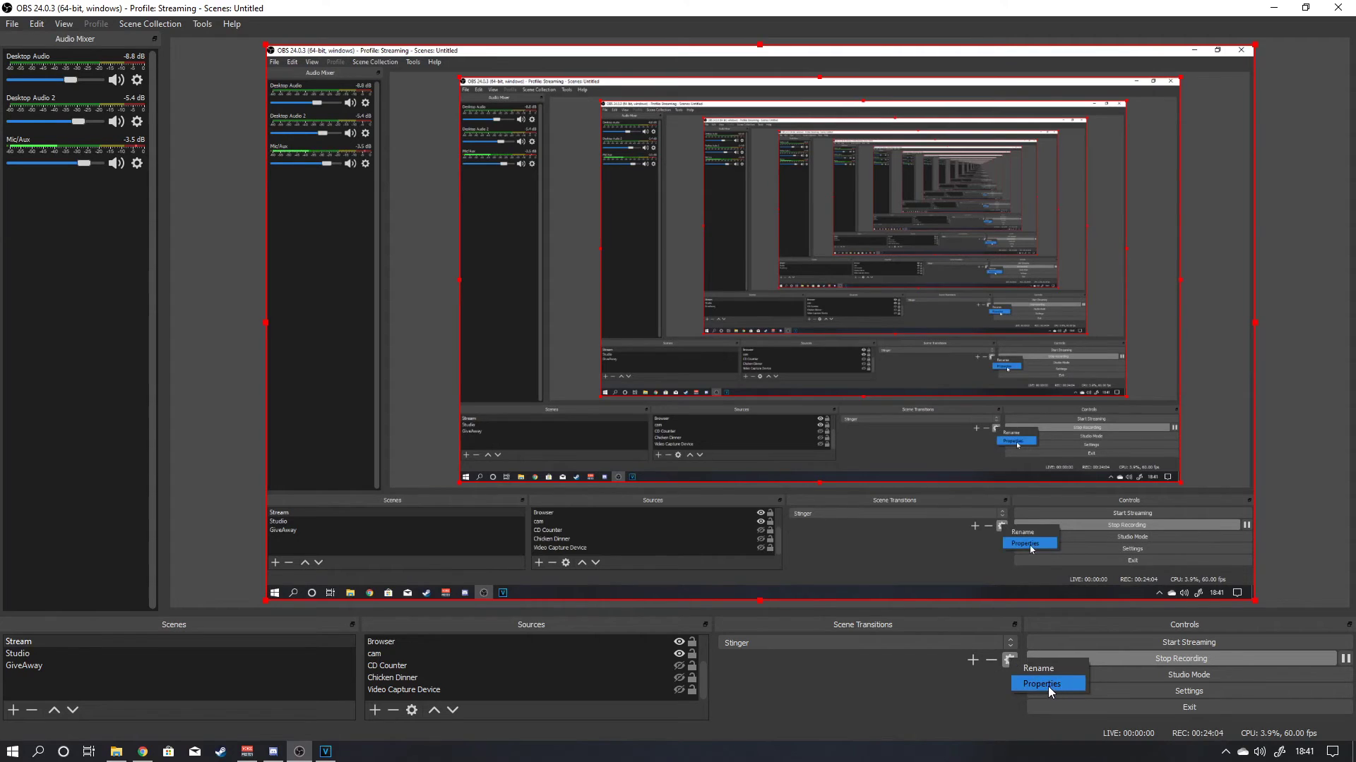
click(1048, 685)
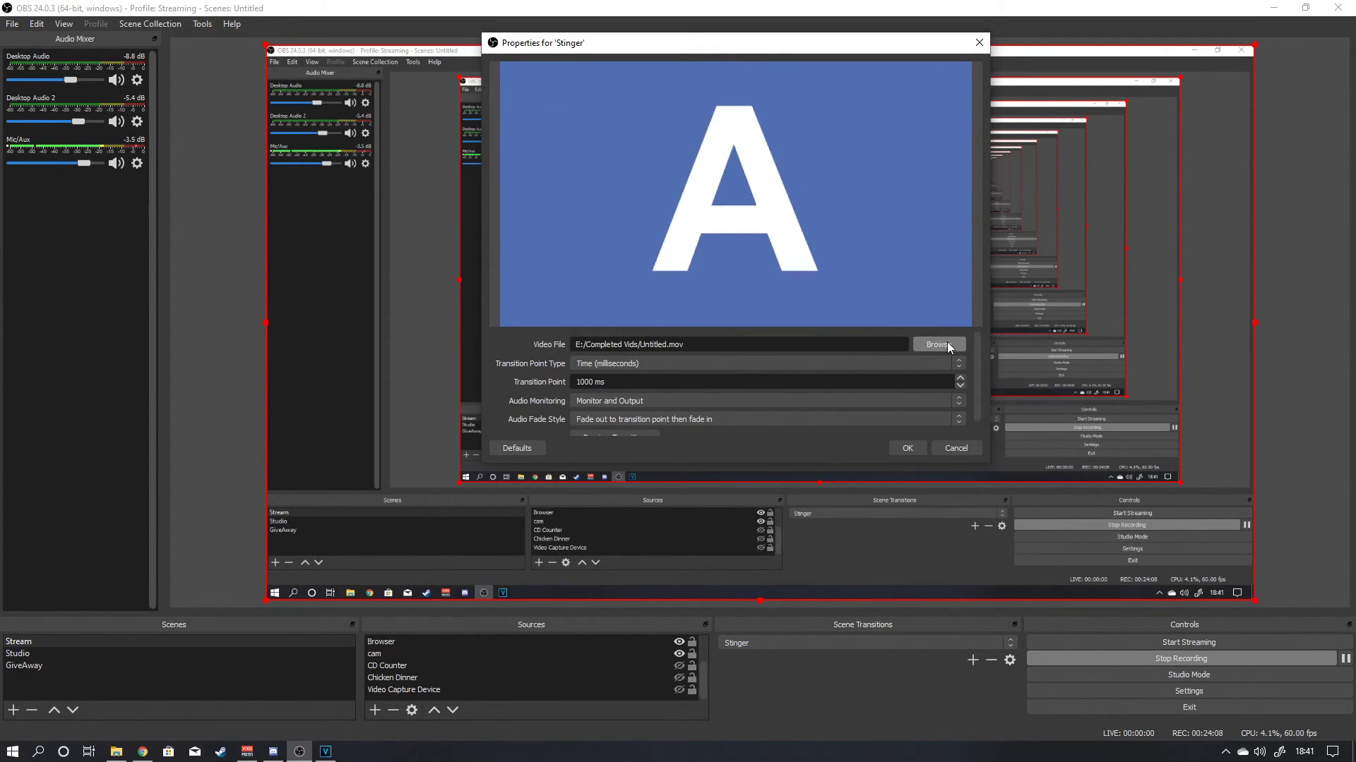
Choose E:/Completed Vids/resr2.mov as the Stinger transition's video file.
click(938, 343)
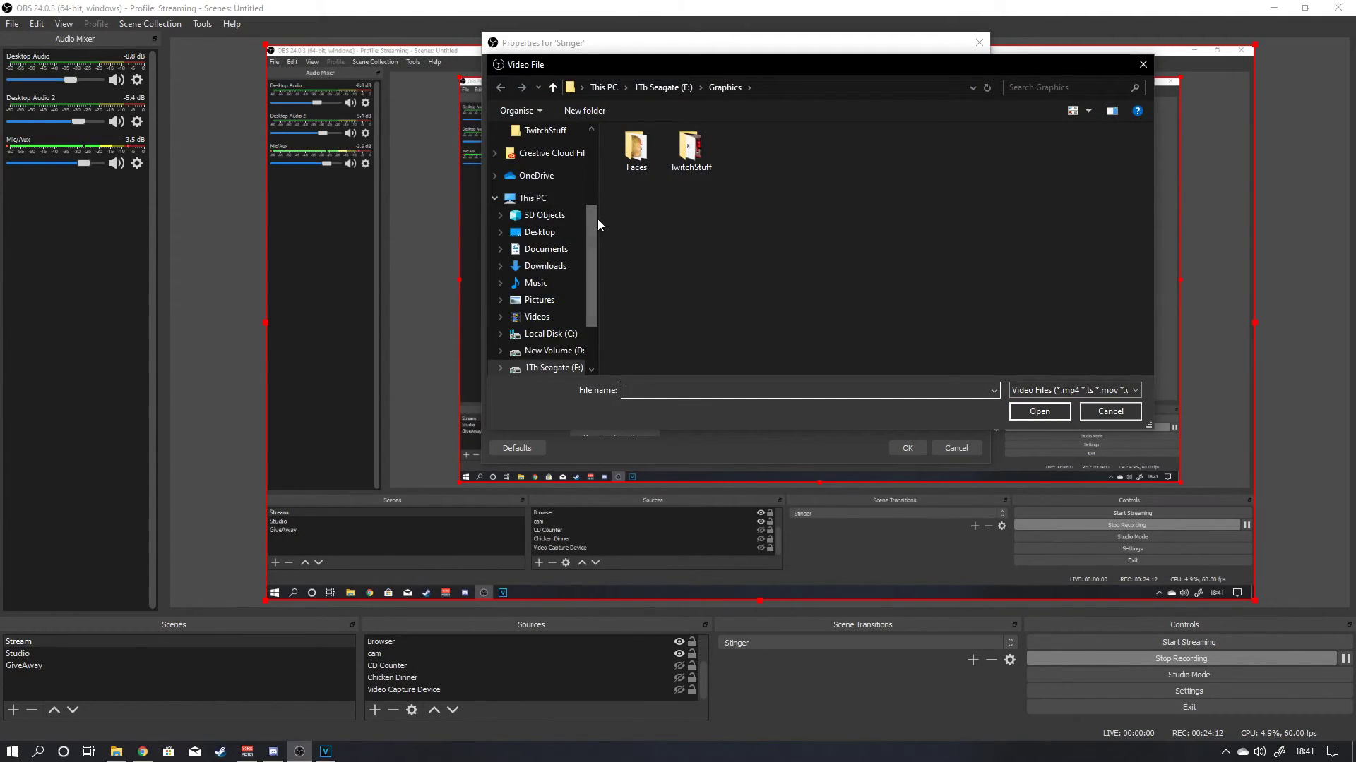
drag(594, 245, 595, 173)
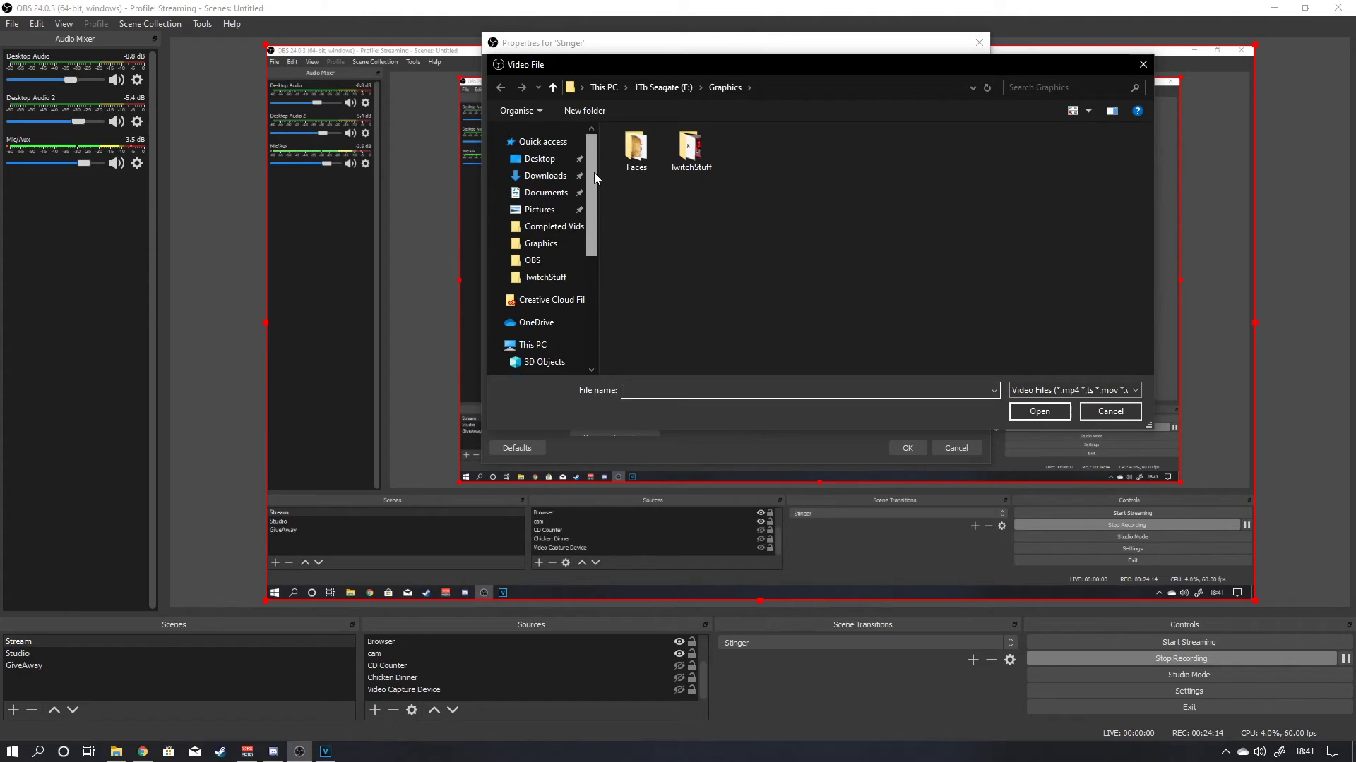
click(555, 229)
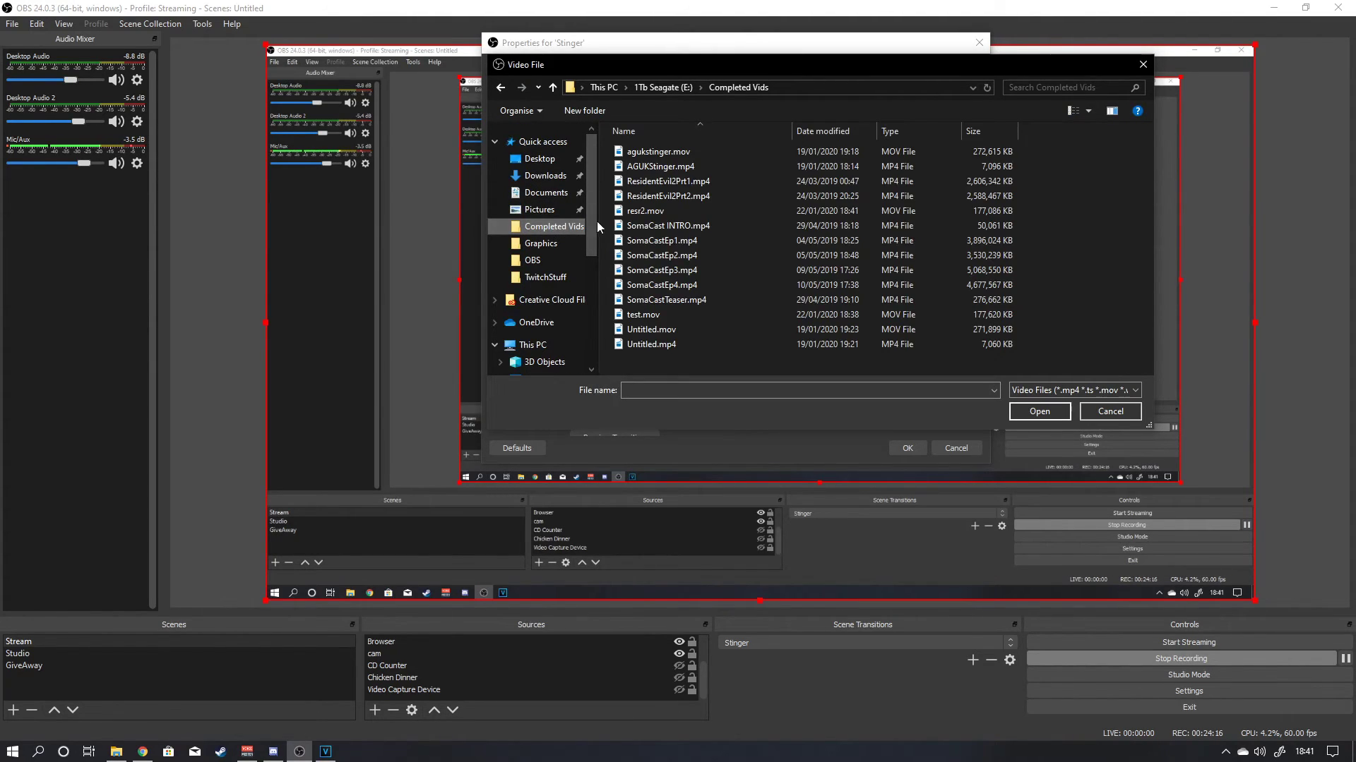
click(641, 212)
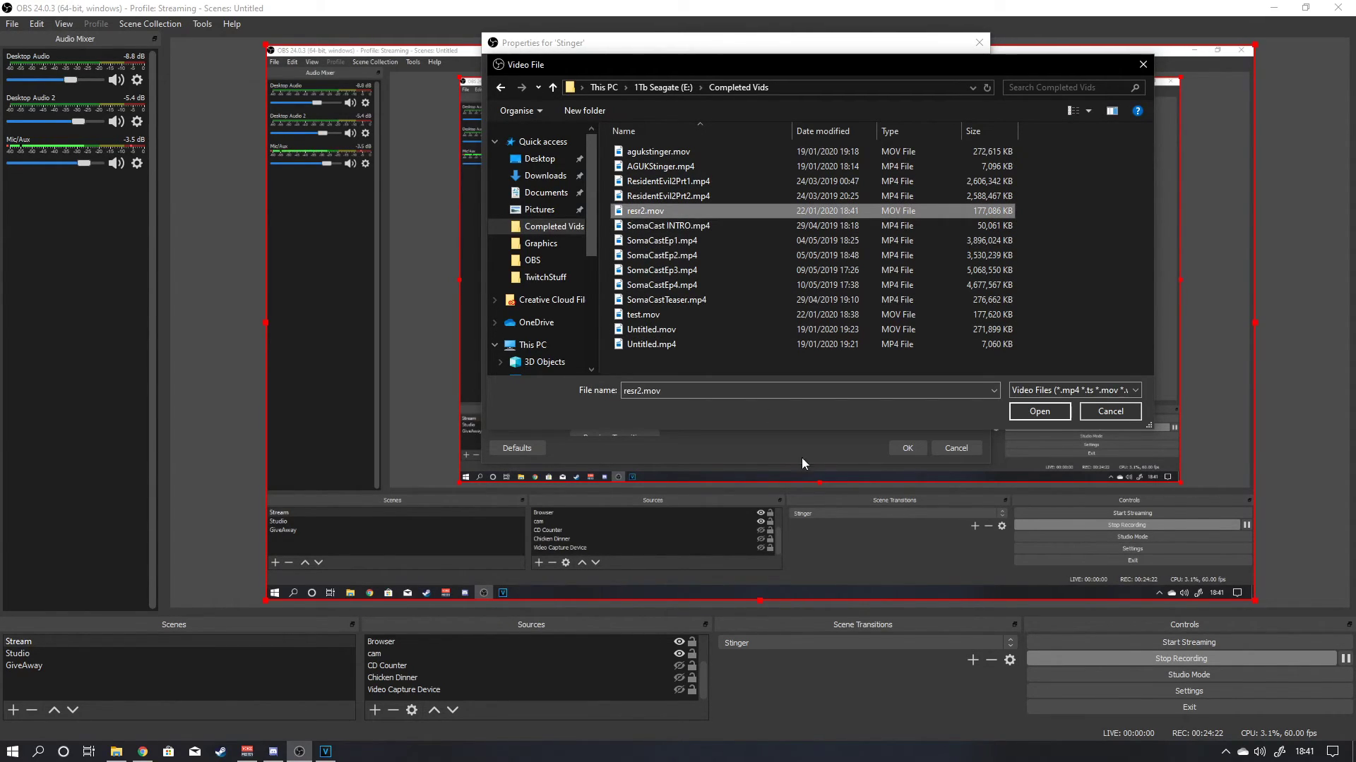
click(911, 449)
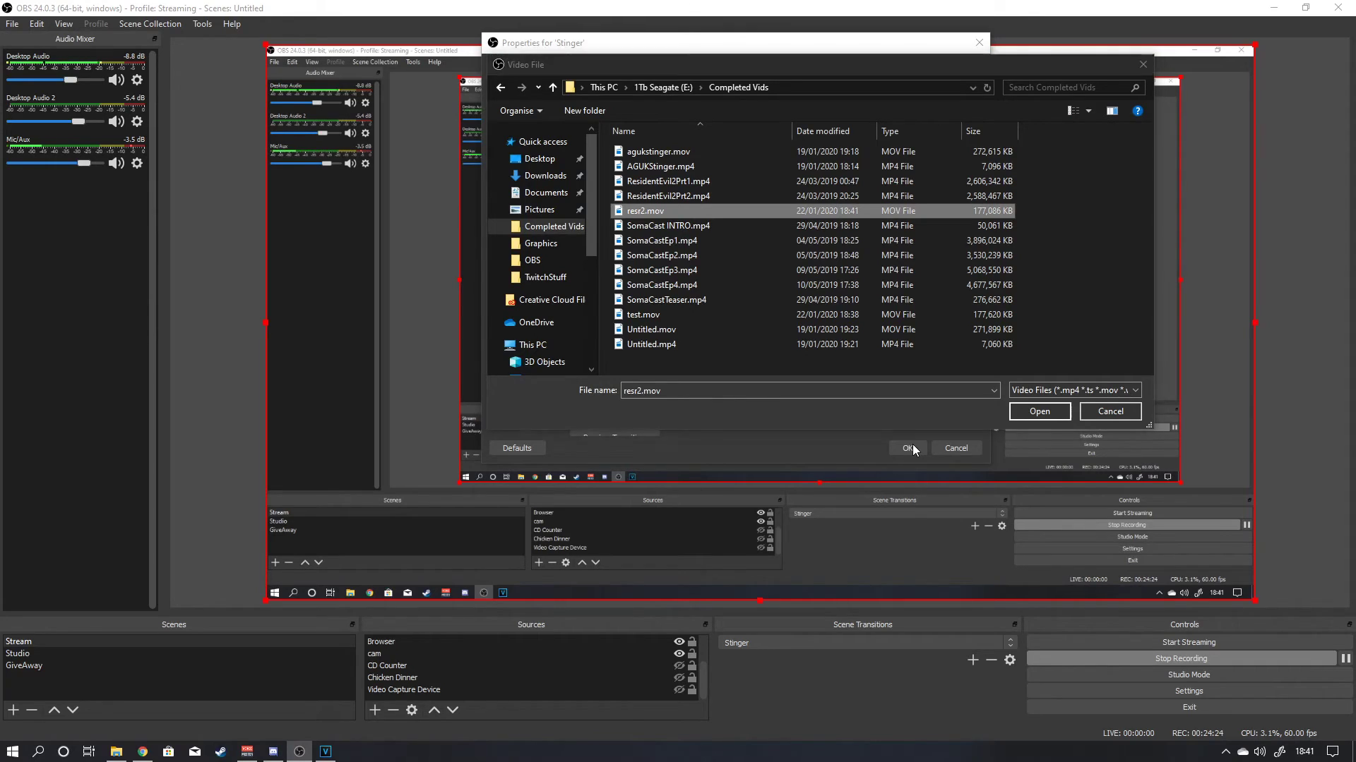
click(1048, 412)
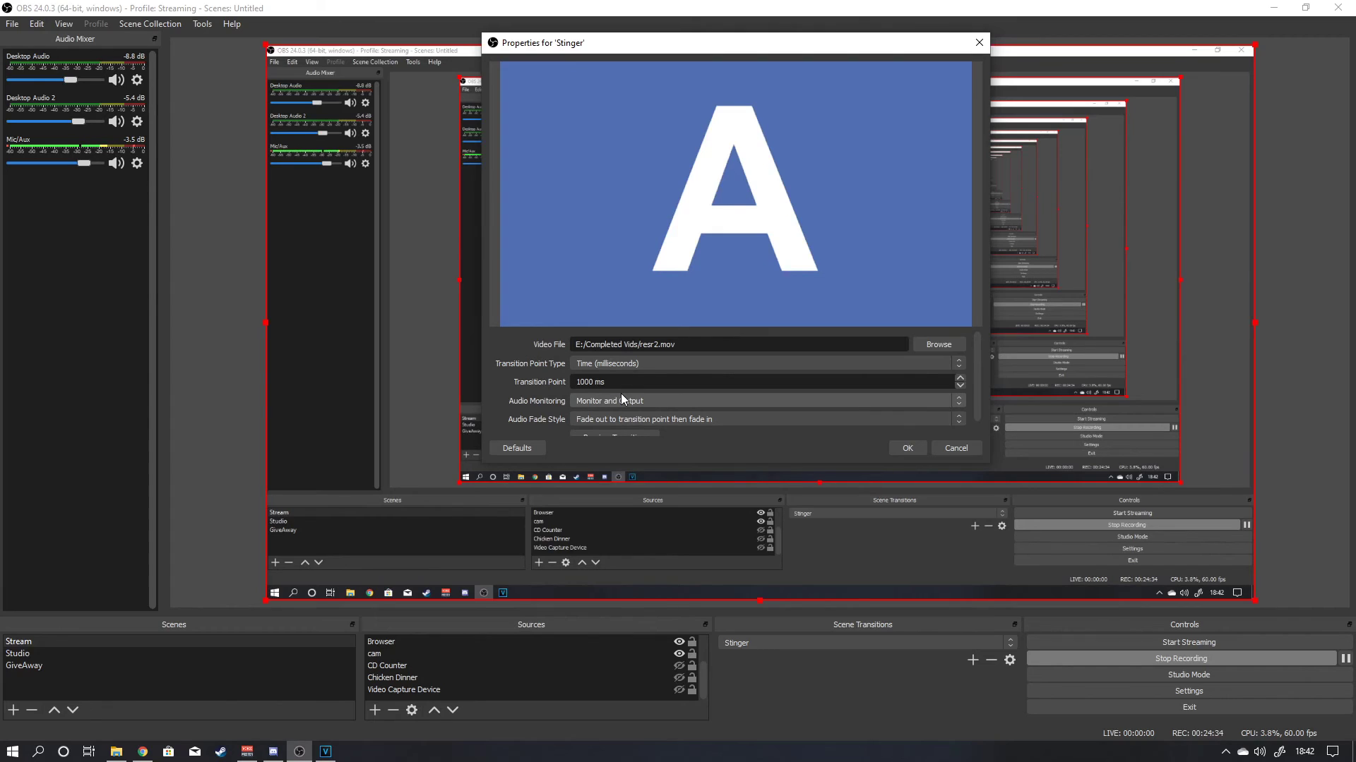
Change the transition point from 1000 to 1500 ms and save the Stinger settings.
drag(594, 382, 580, 382)
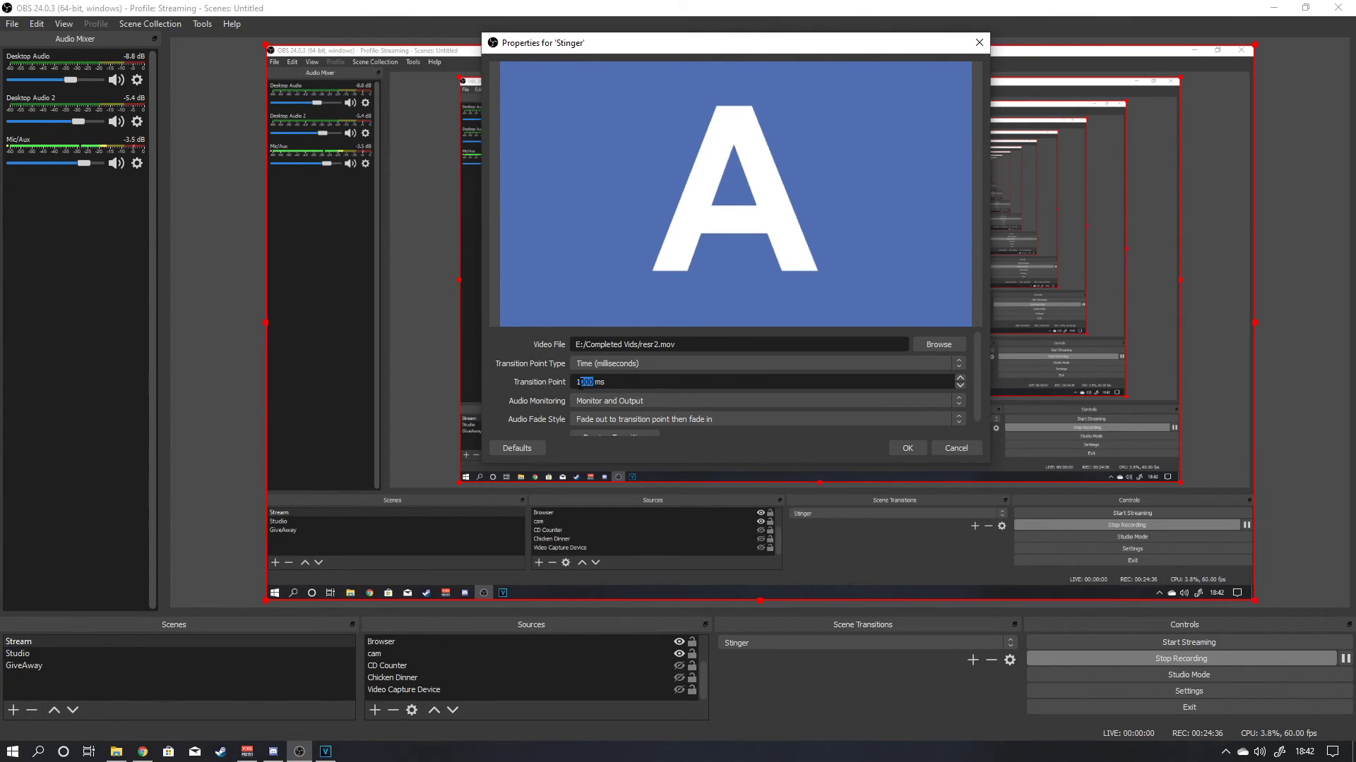
text(500)
click(908, 449)
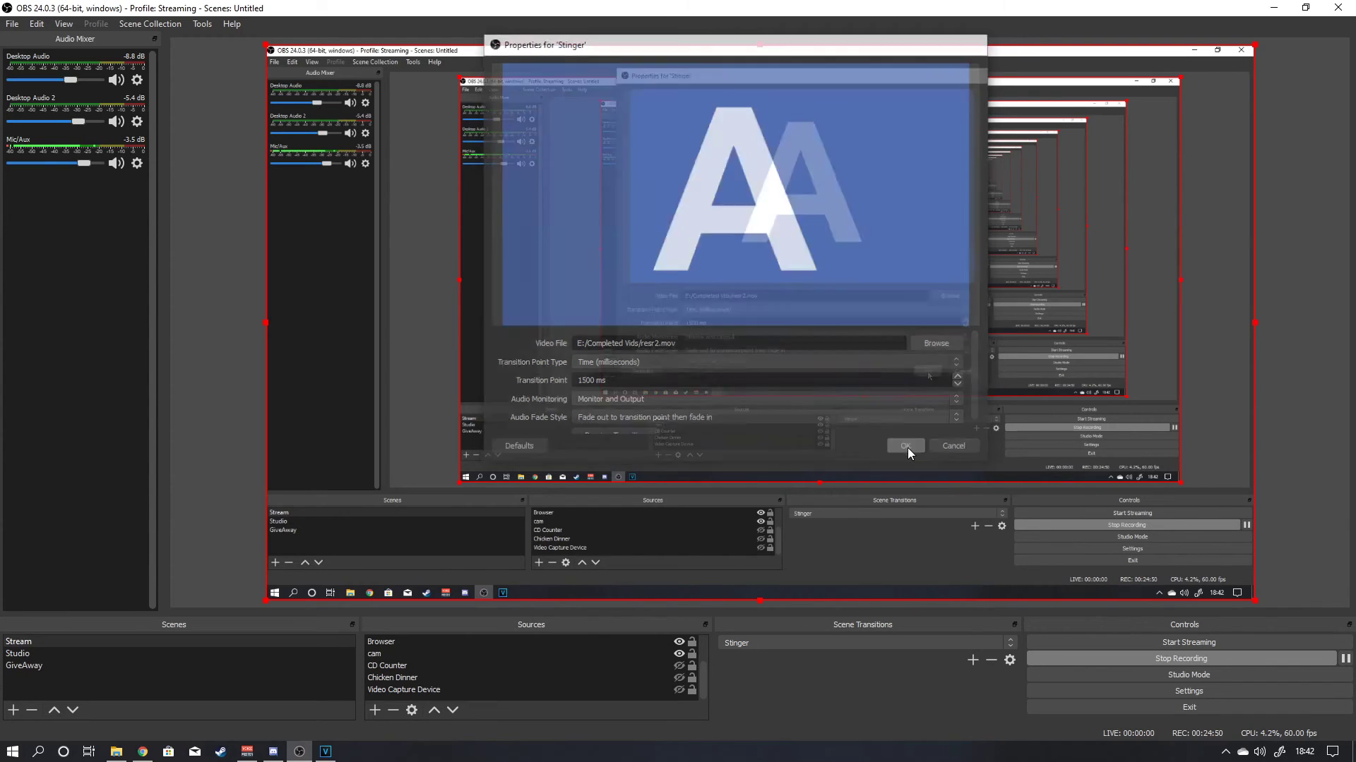